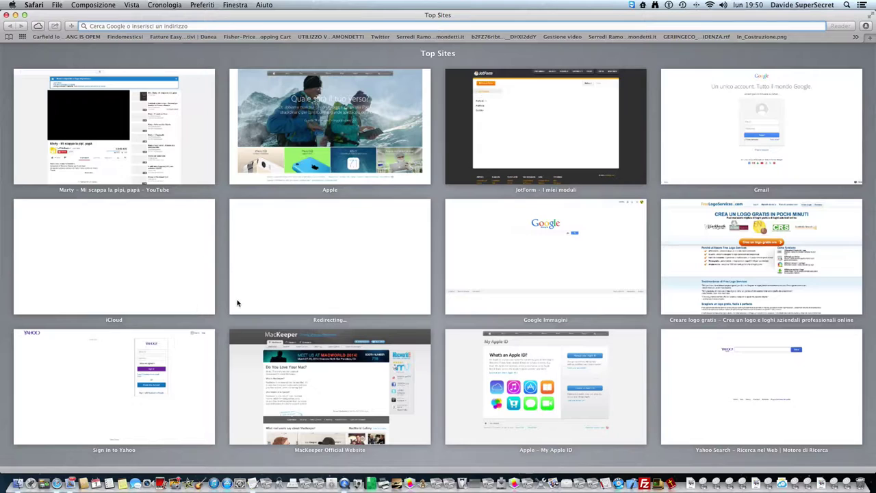
- From jotform.com/myforms, create a blank form (Modulo Vuoto), expand the builder full-window and dismiss the storage alert
text(jotform.com/myforms/)
key(Return)
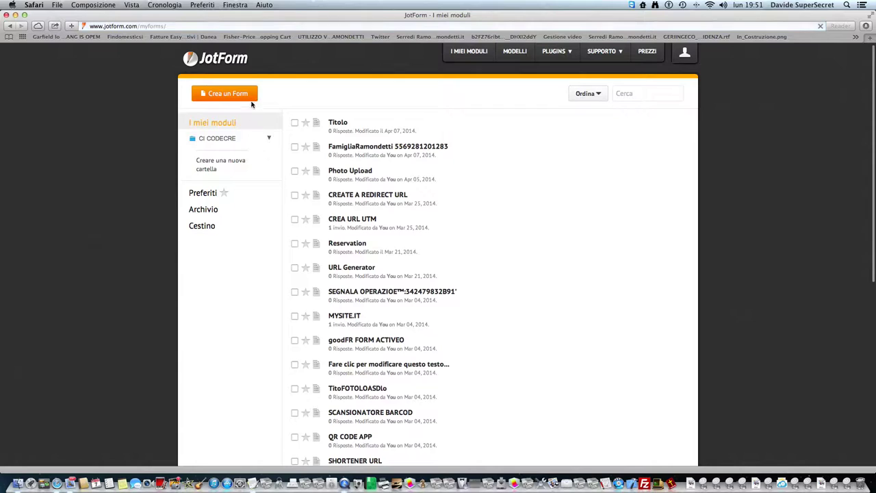
click(412, 138)
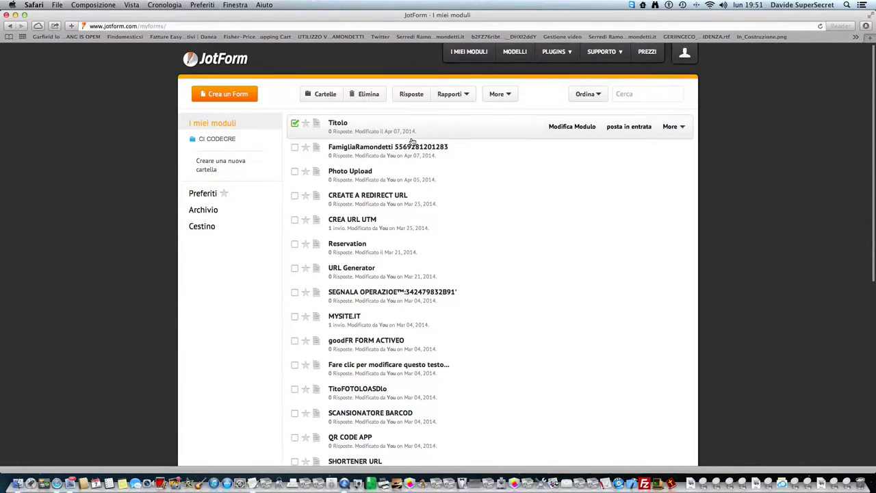
click(227, 95)
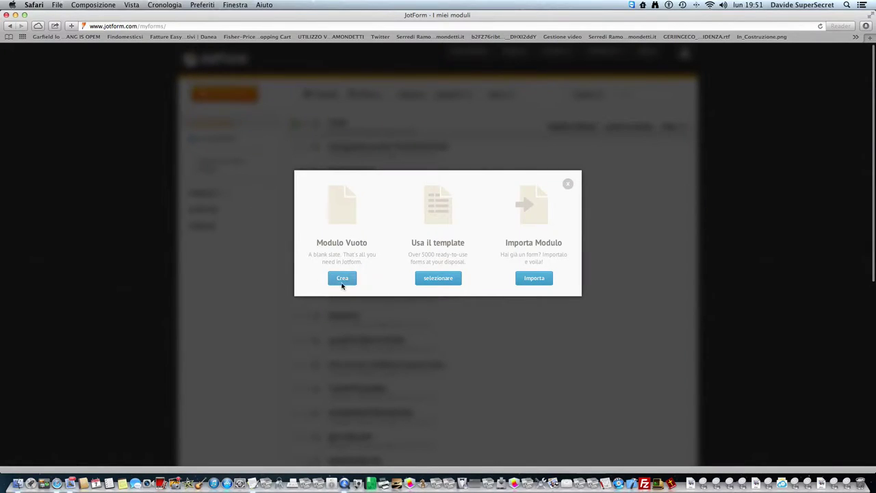
click(342, 280)
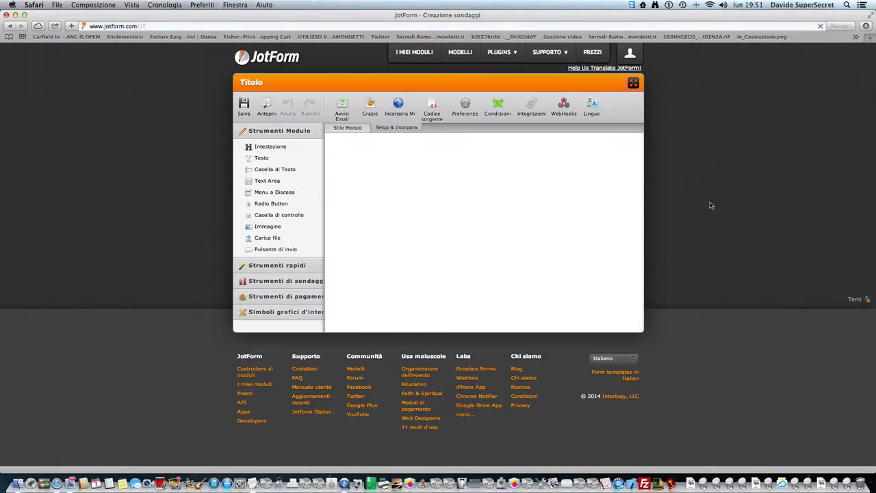
click(633, 82)
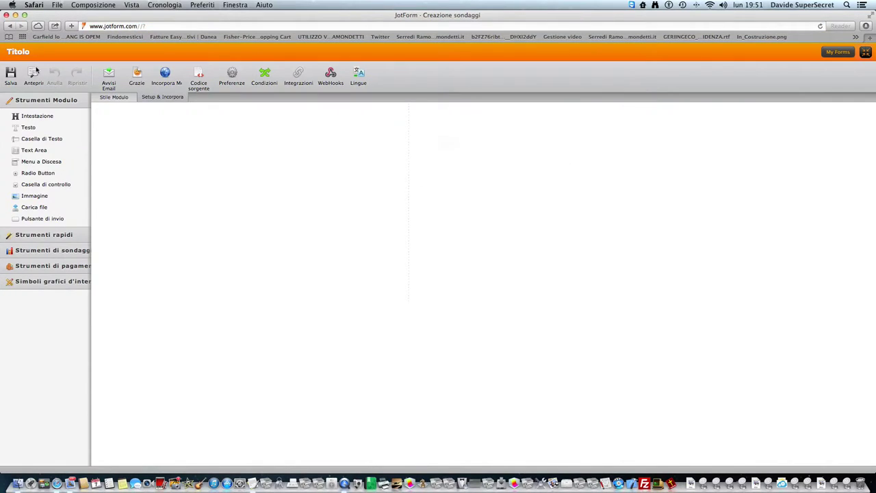
click(551, 163)
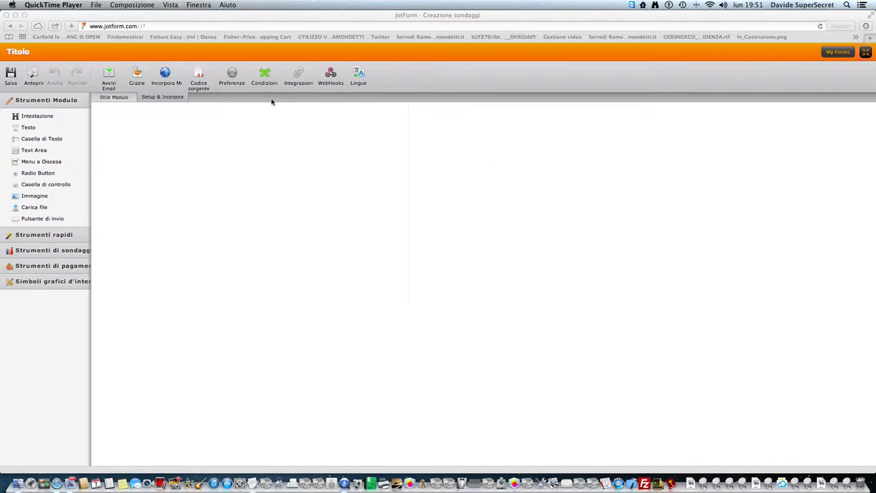
- In the form preferences, change the form title to Form
click(245, 139)
click(232, 77)
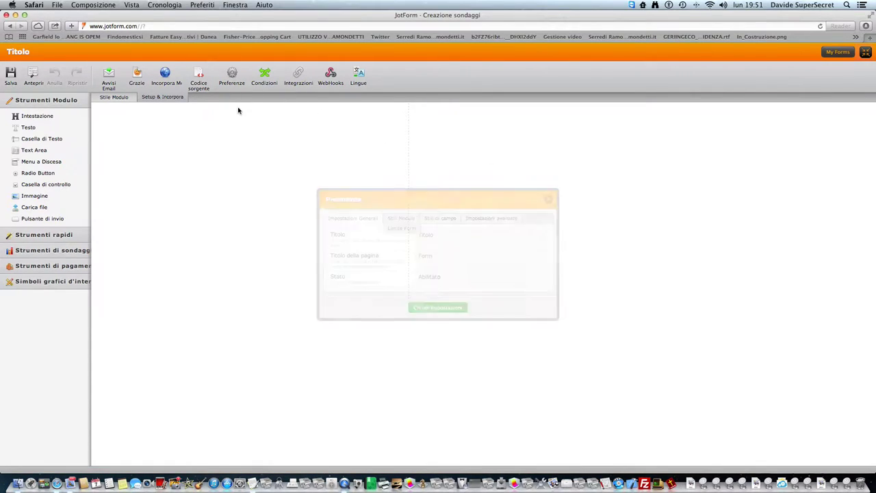
click(438, 234)
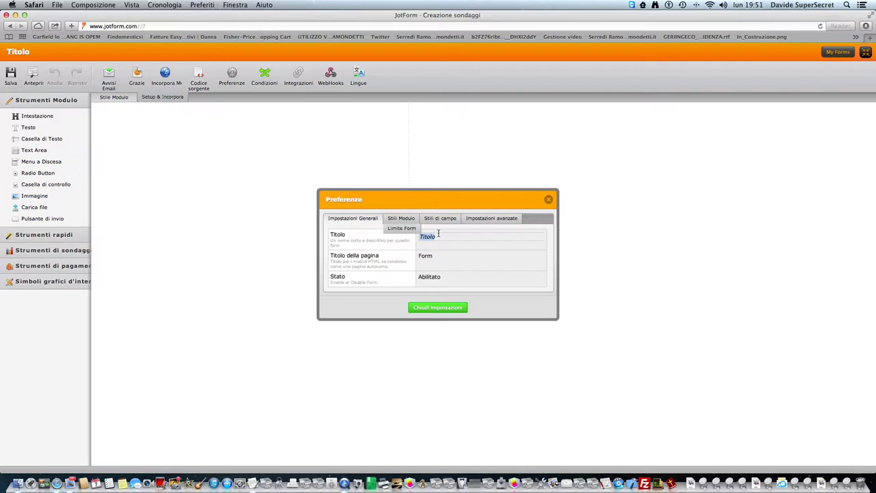
key(Return)
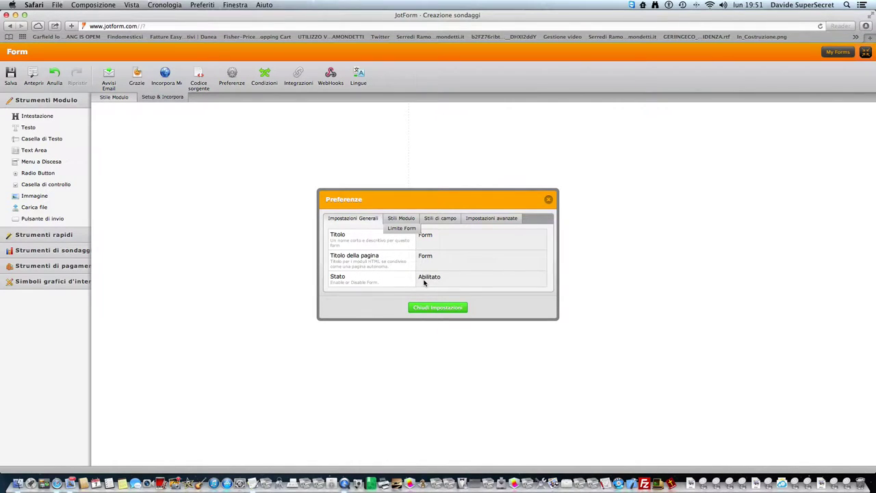
- Under Limite Form, set the warning message to 'Questo Form Non è Attivo!' and close settings
click(401, 219)
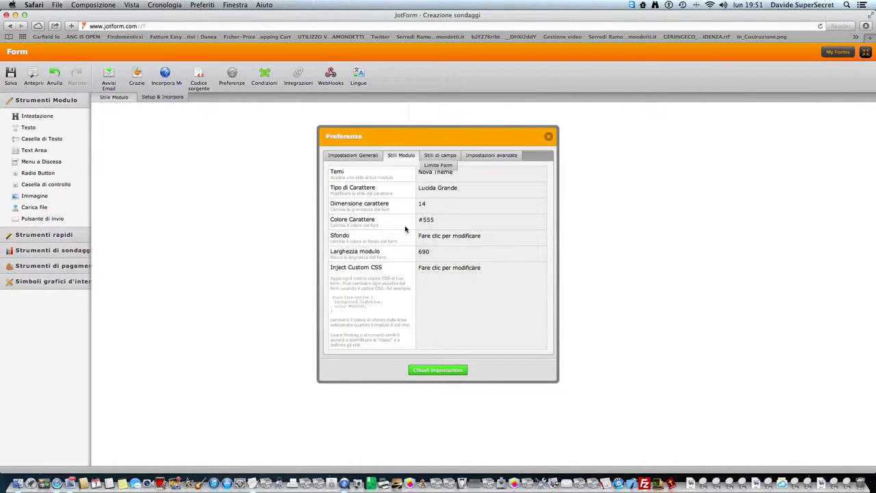
click(441, 156)
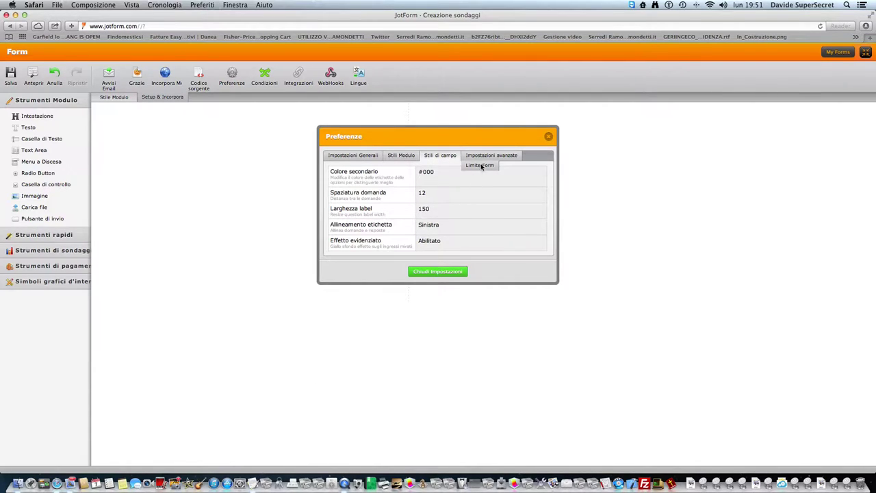
click(479, 166)
click(350, 167)
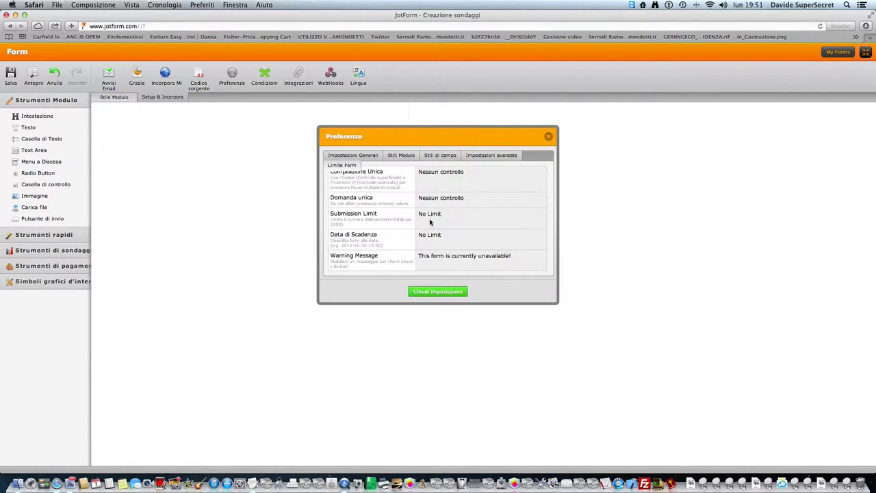
click(448, 257)
triple_click(449, 257)
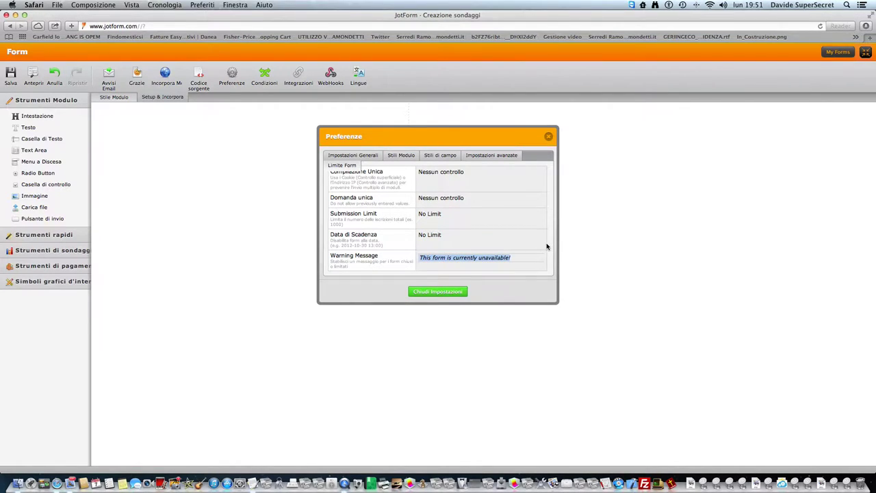
text(Questo Form Non)
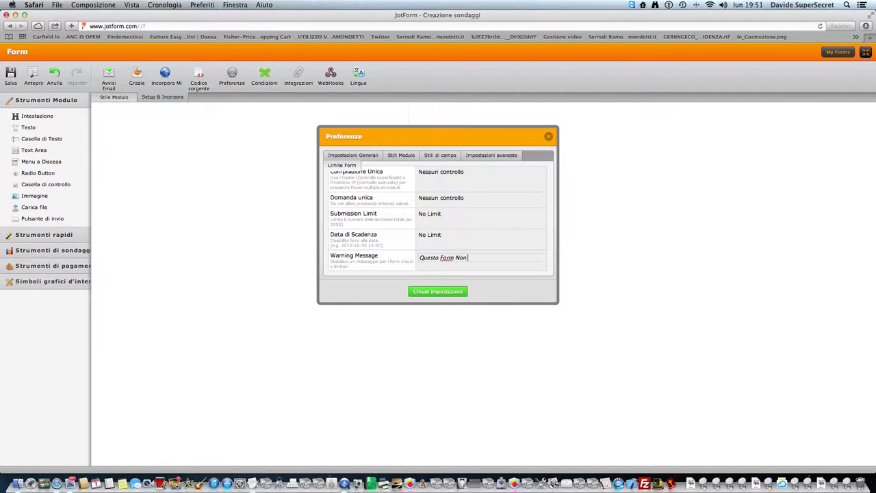
text(è Attivo!)
key(Return)
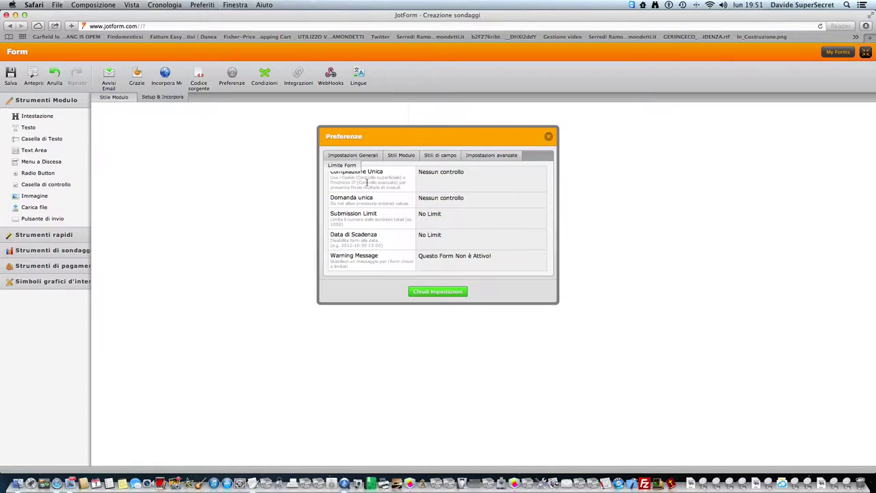
click(343, 160)
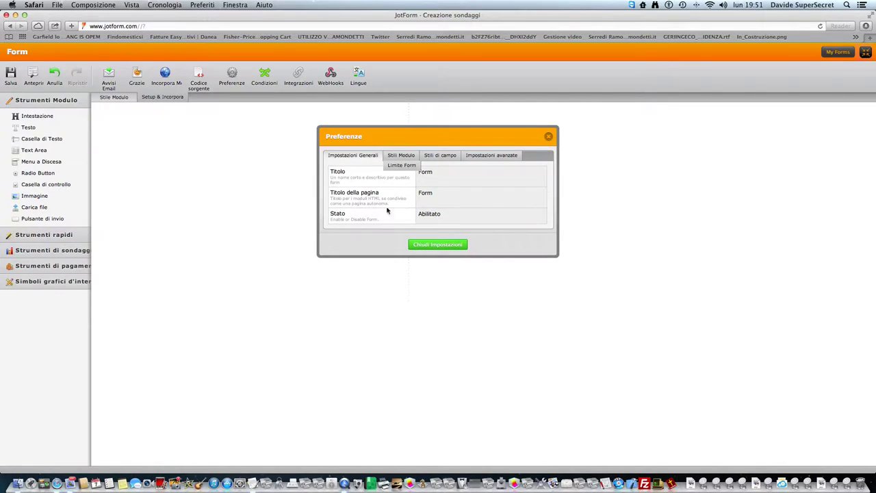
click(429, 247)
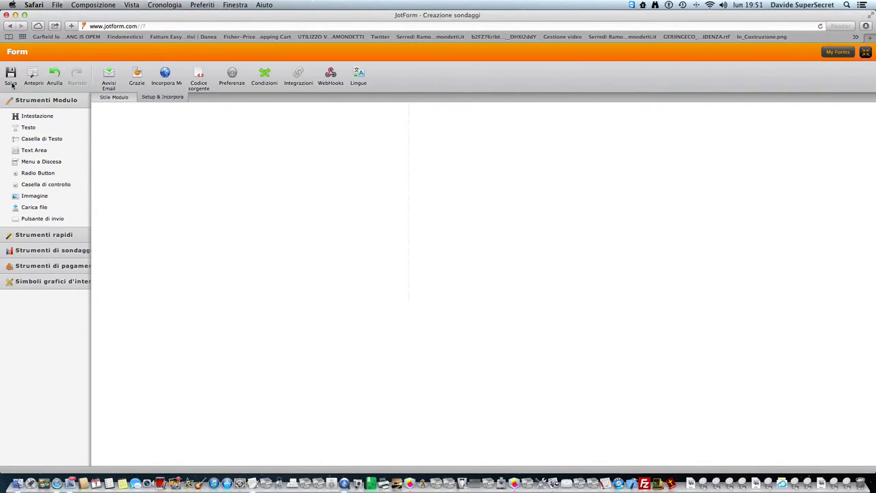
- Add a header titled FORM and delete the default Invia submit button
drag(29, 117, 121, 124)
click(136, 137)
click(288, 190)
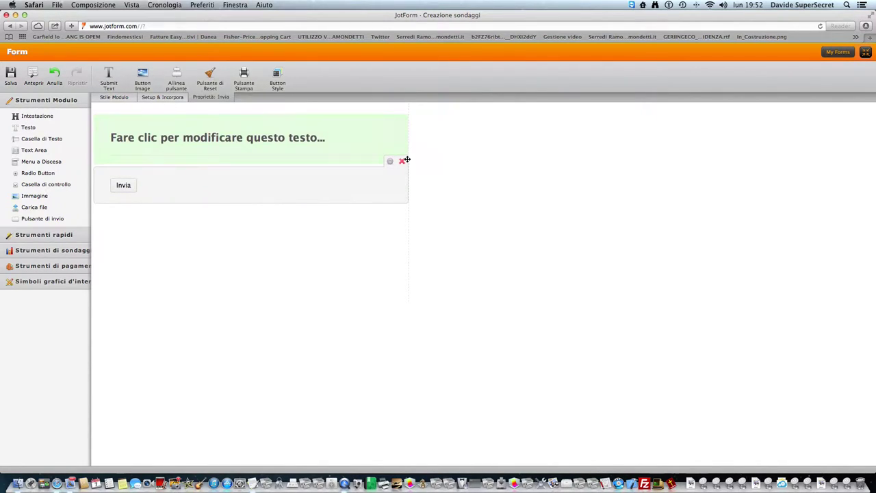
click(402, 160)
click(259, 137)
text(FORM)
key(Return)
- Browse the quick, survey, payment, widget and basic tool sections of the field panel
click(58, 236)
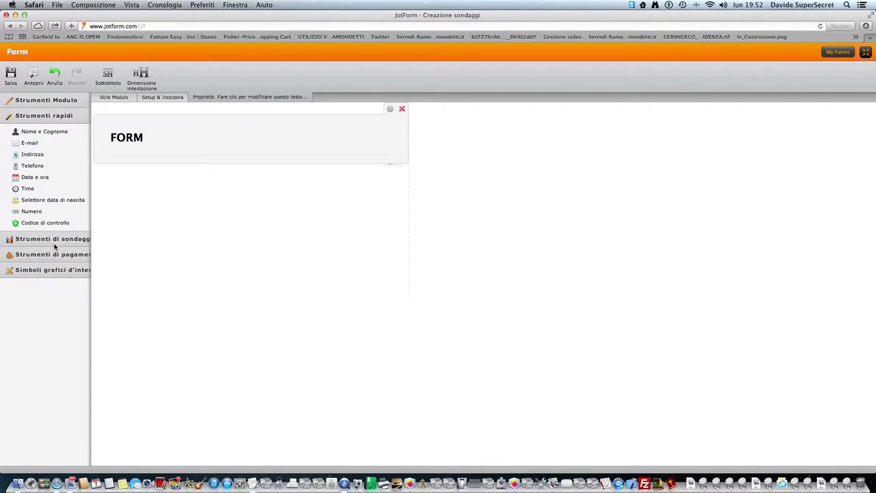
click(54, 241)
click(49, 232)
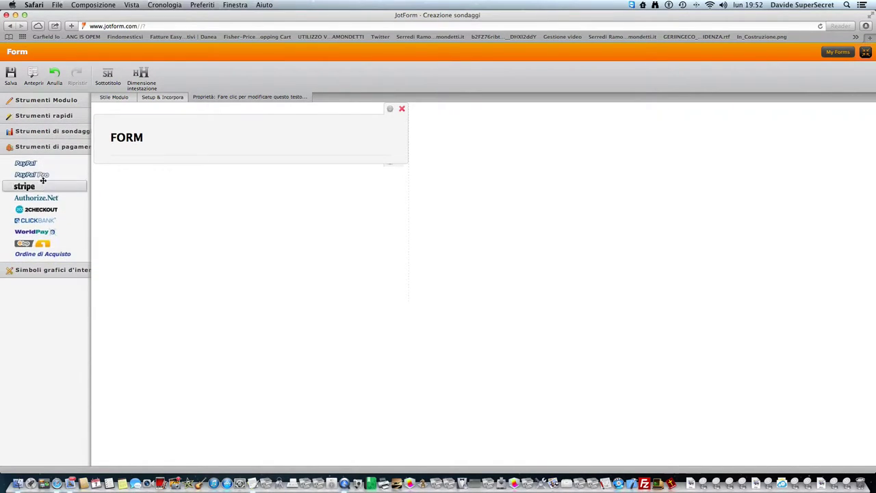
click(45, 270)
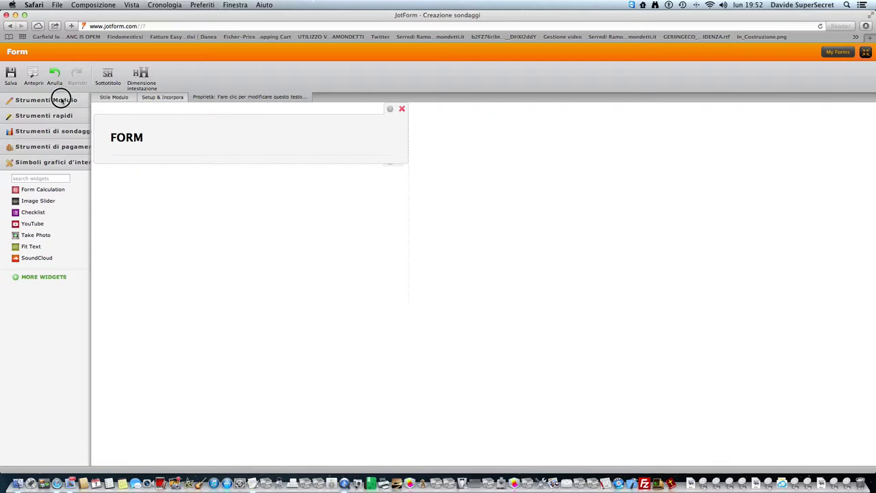
click(61, 100)
click(68, 235)
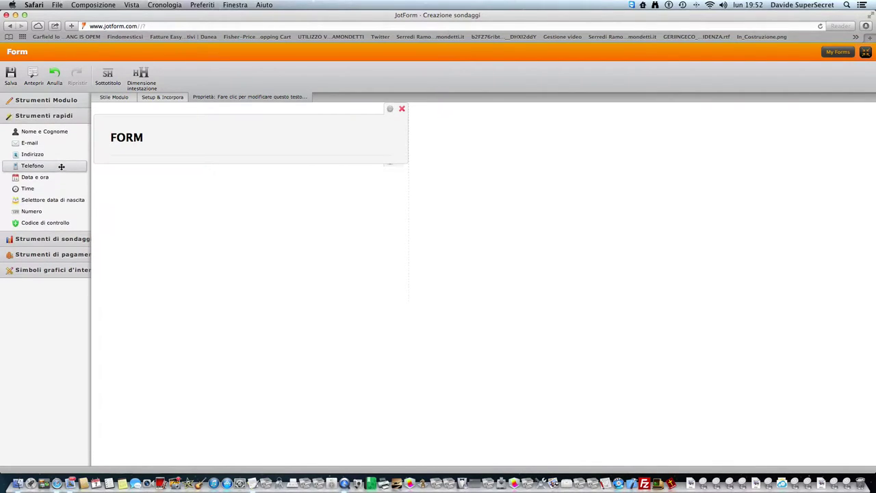
- Add a Nome e Cognome field below the header with the hover description 'Your Name'
drag(55, 132, 155, 207)
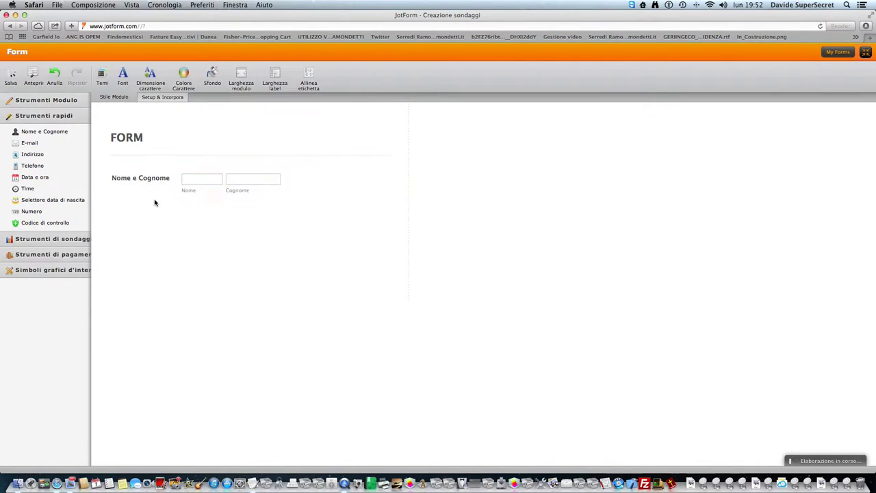
click(171, 180)
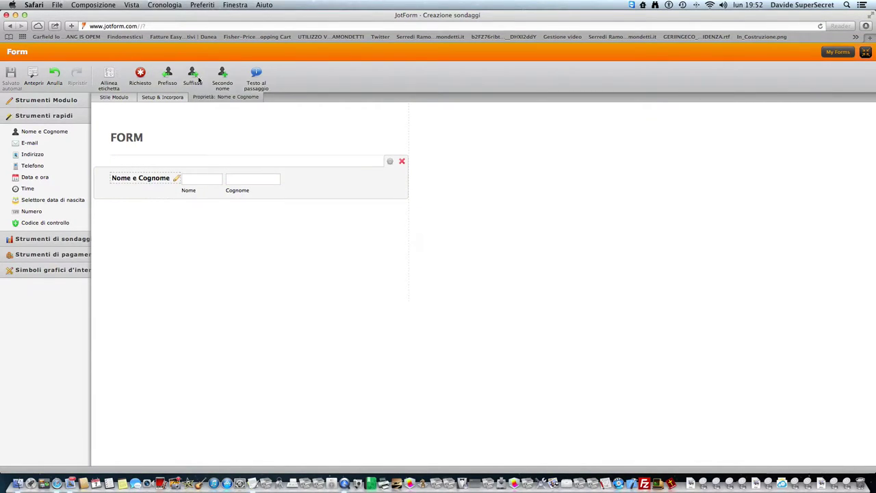
click(257, 74)
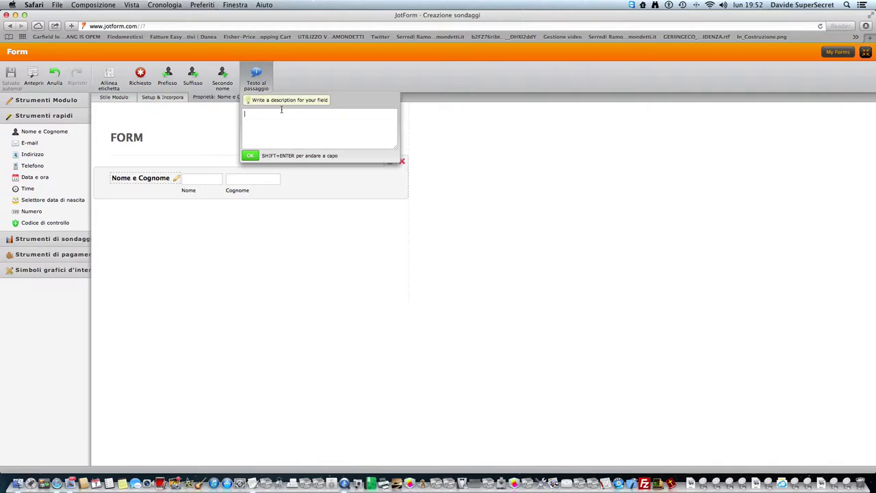
text(Your nAM)
key(Return)
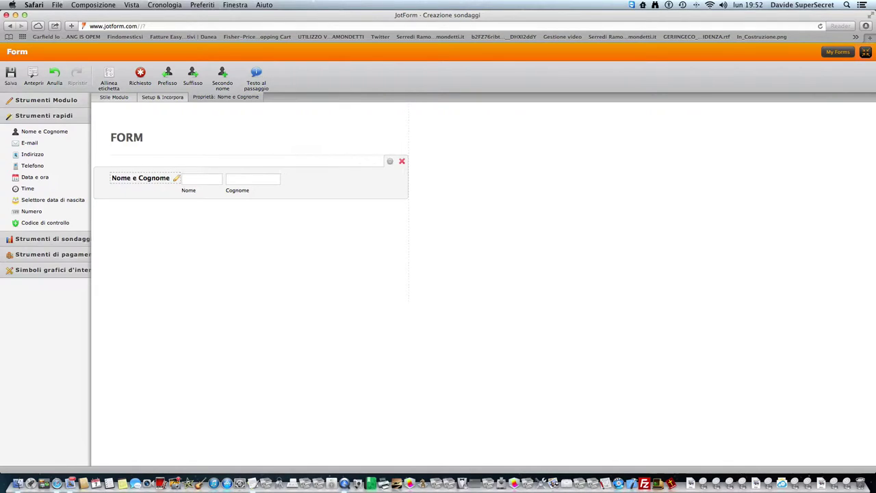
- Try adding and removing the prefix, middle-name and suffix boxes and toggling Required, leaving the field unchanged
click(222, 76)
click(194, 77)
click(170, 74)
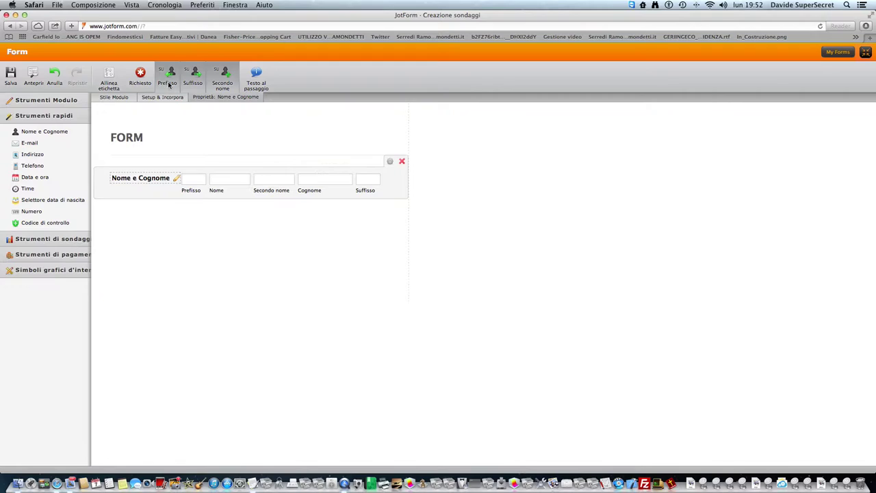
click(171, 85)
click(222, 75)
click(194, 76)
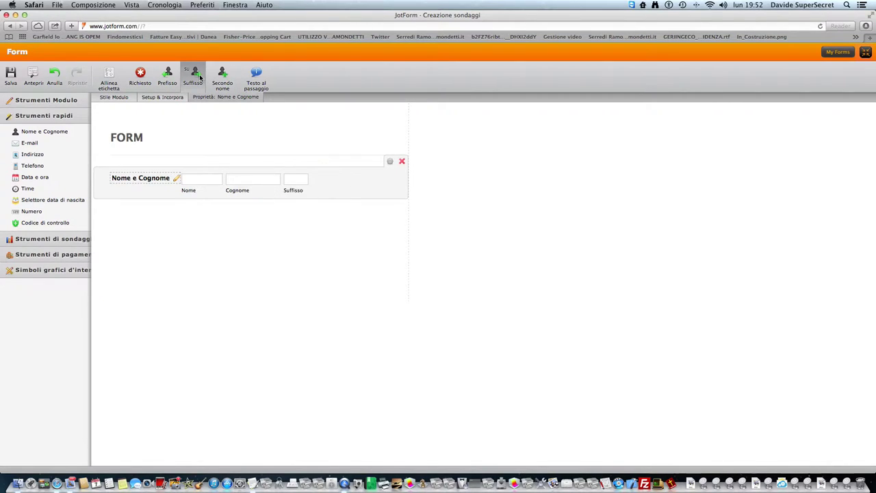
click(145, 77)
click(144, 83)
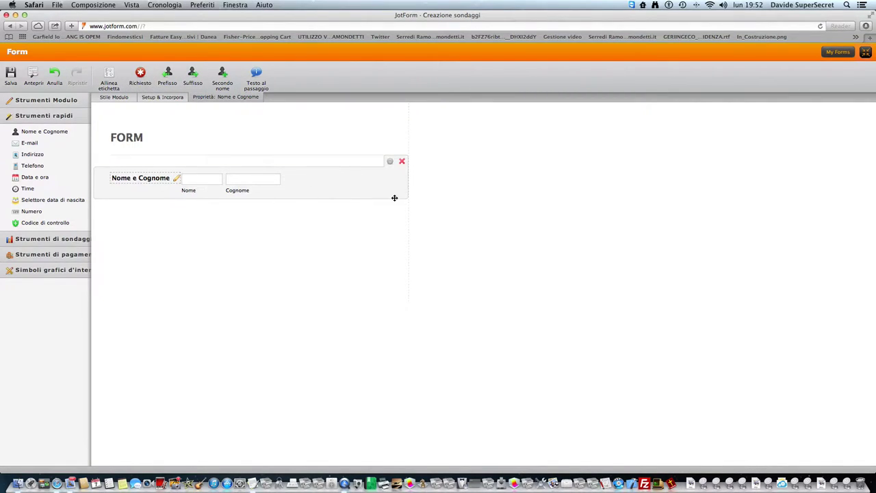
- Inspect the name field's properties, close them and make Nome e Cognome required
click(388, 164)
click(381, 282)
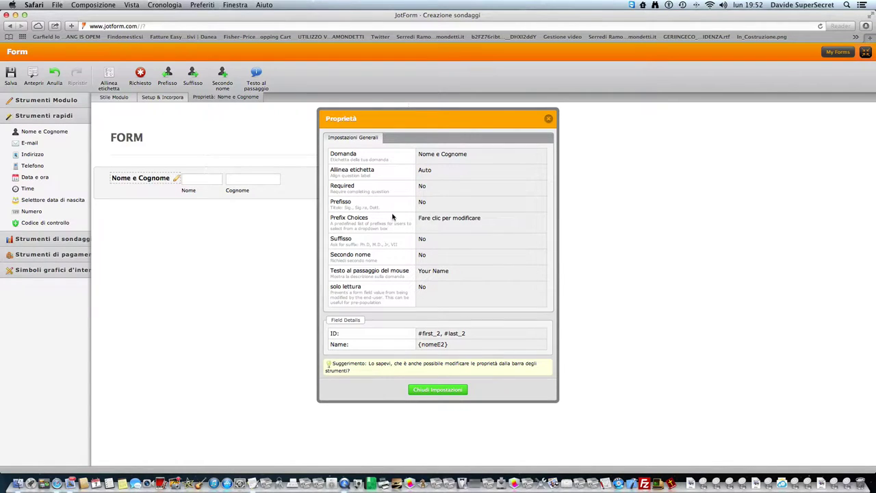
click(422, 187)
click(422, 186)
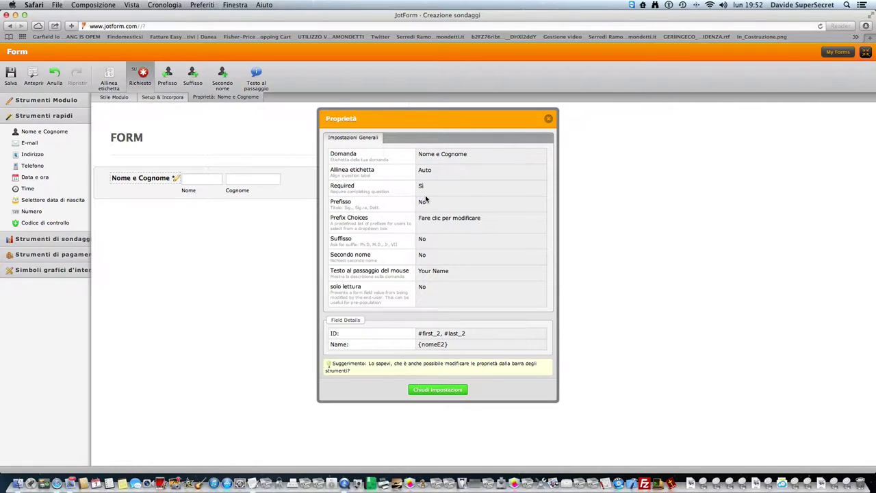
click(422, 186)
click(427, 192)
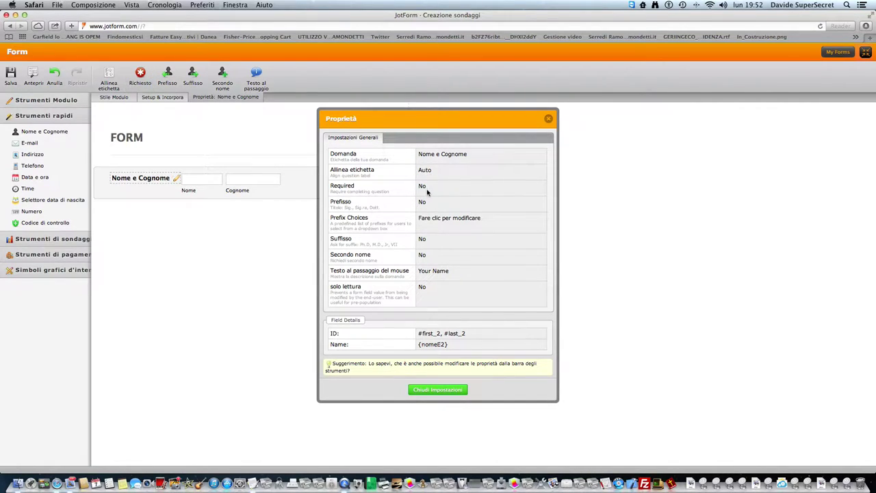
click(435, 154)
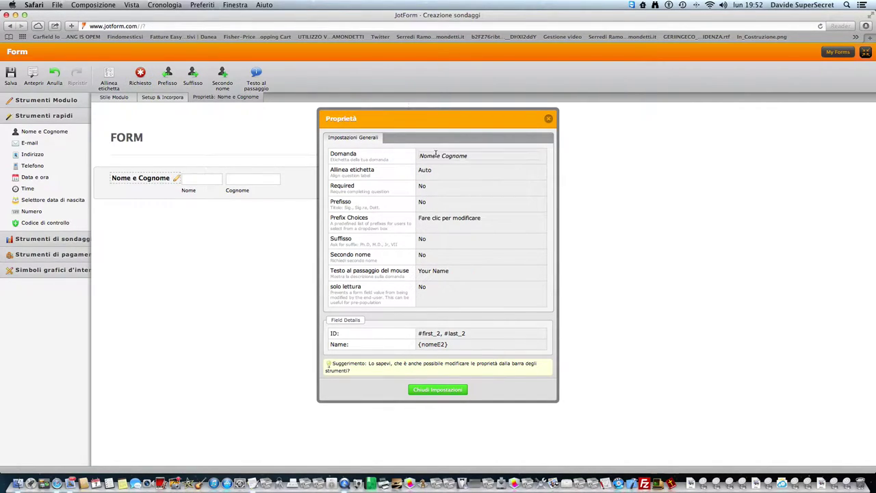
click(431, 389)
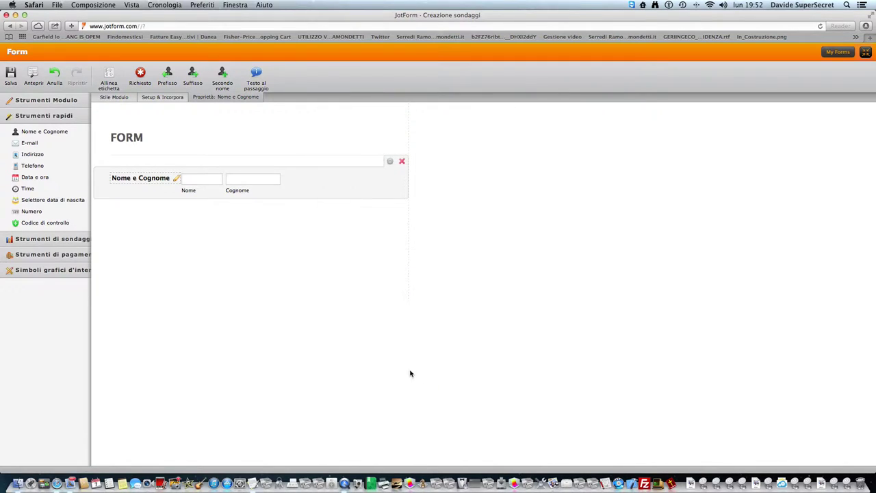
click(145, 74)
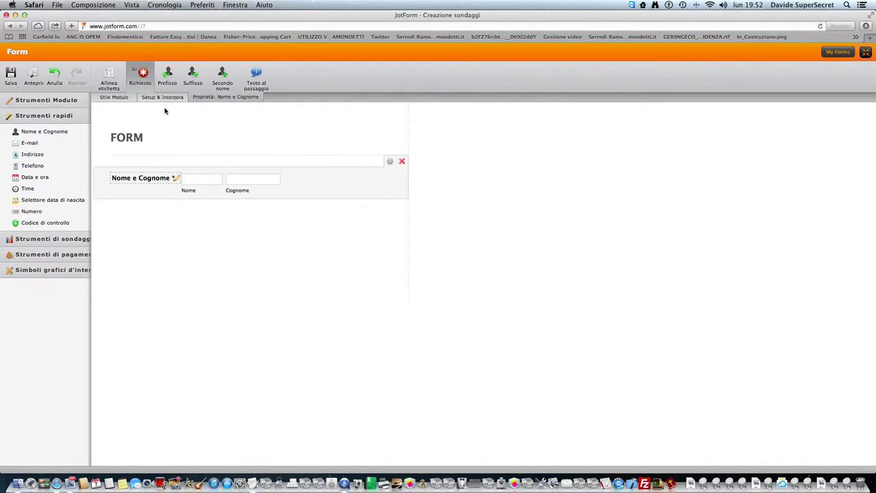
click(162, 97)
- Start a change-thank-you-message condition triggered when Nome e Cognome is empty
click(269, 73)
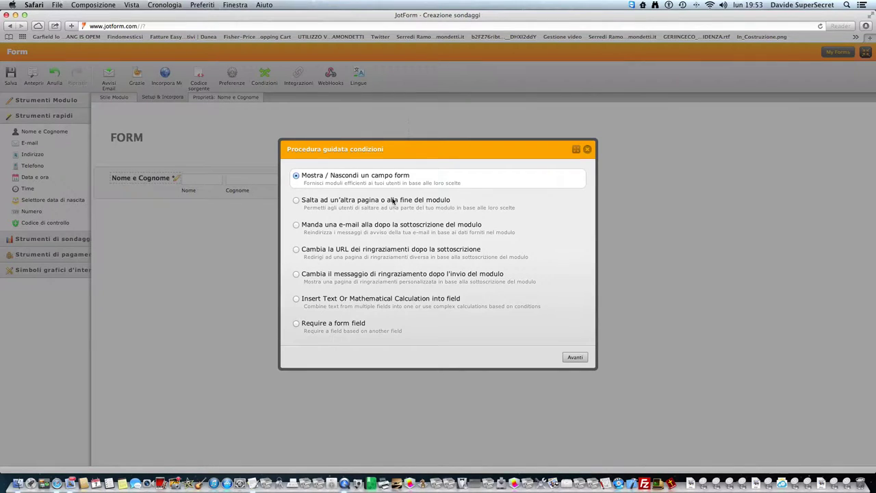
click(389, 276)
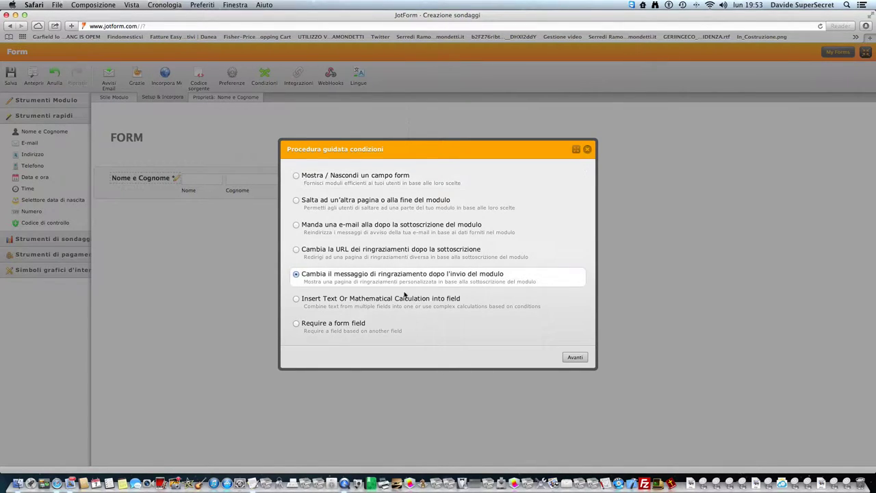
click(573, 356)
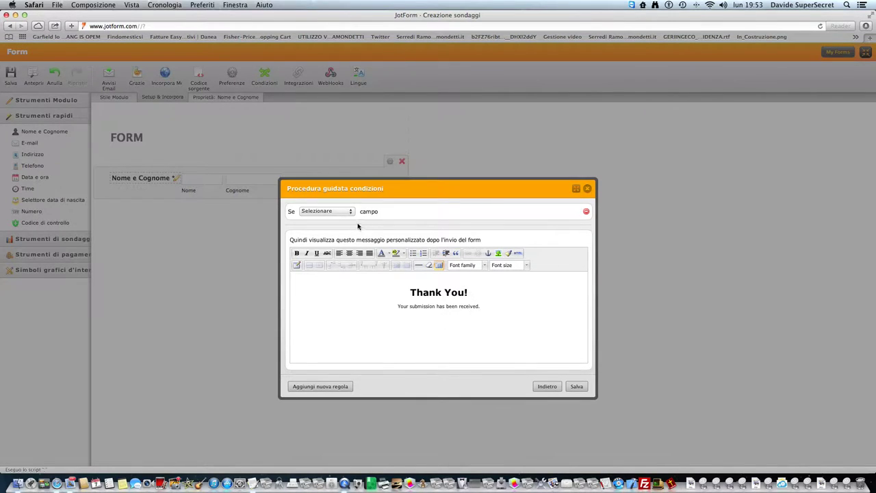
click(328, 210)
click(334, 226)
click(424, 212)
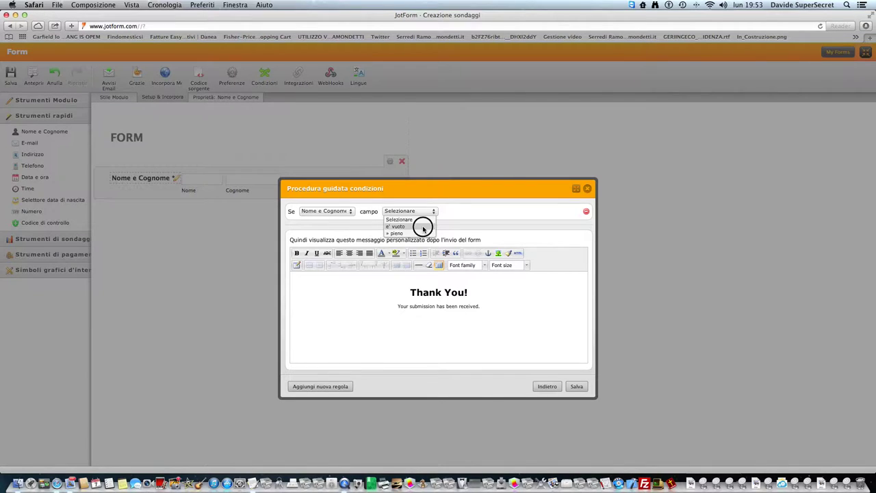
click(423, 227)
- Replace the message heading with 'Insert Your Name' and add a bold 'For Continue To youtwebsite.com' line
drag(482, 295, 405, 293)
text(No)
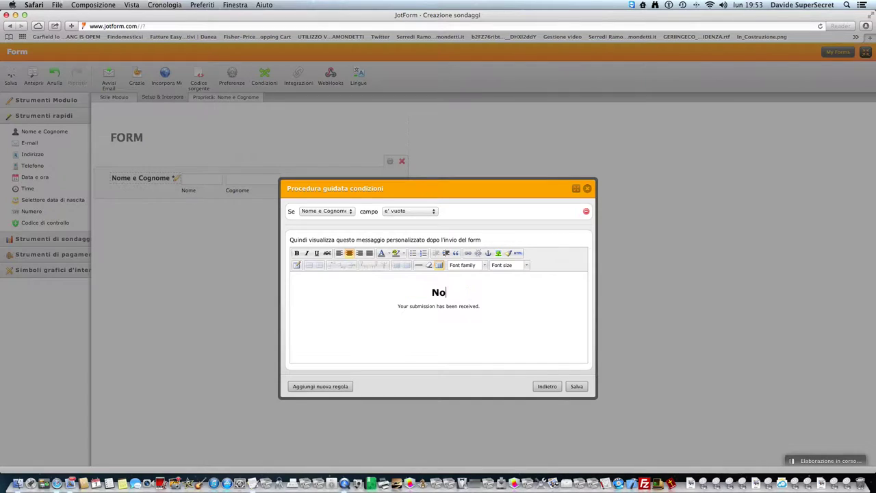
key(BackSpace)
key(BackSpace)
text(Inse)
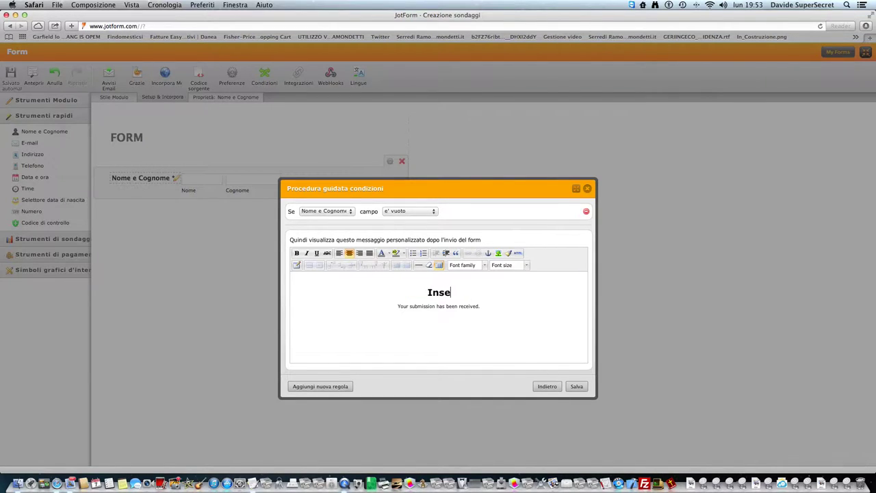
text(rt Your Name)
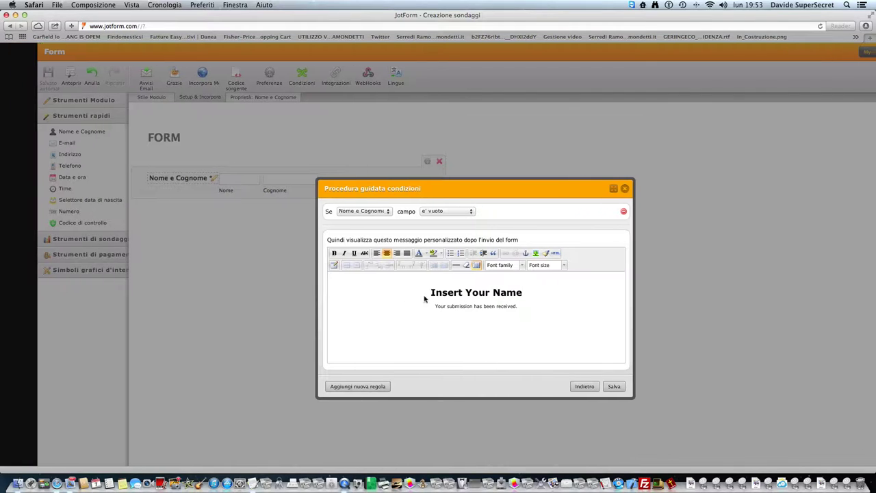
drag(484, 306, 399, 303)
text(For Continue To)
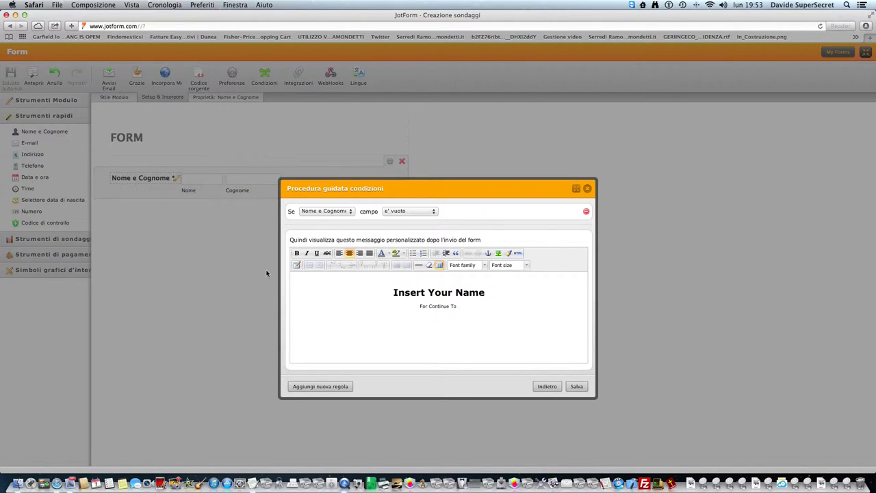
click(296, 253)
text(ntinue To yout)
text(website)
text(.com)
drag(502, 308, 435, 306)
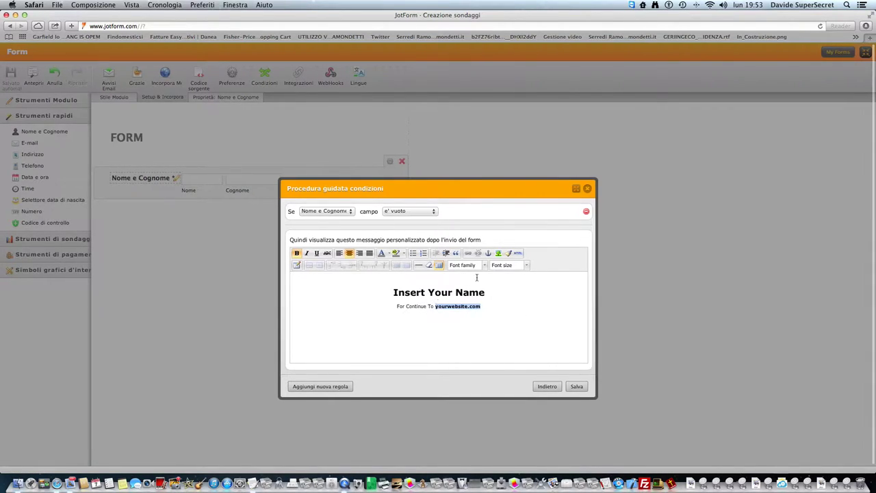
key(super+k)
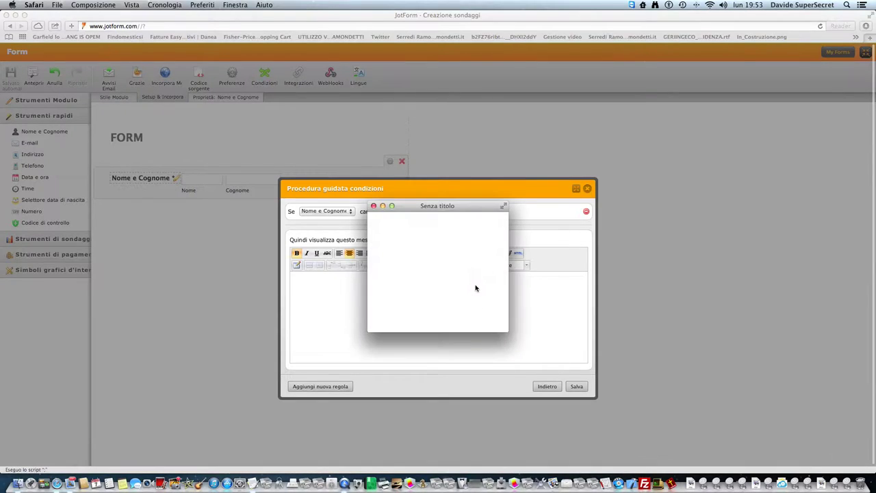
text(http)
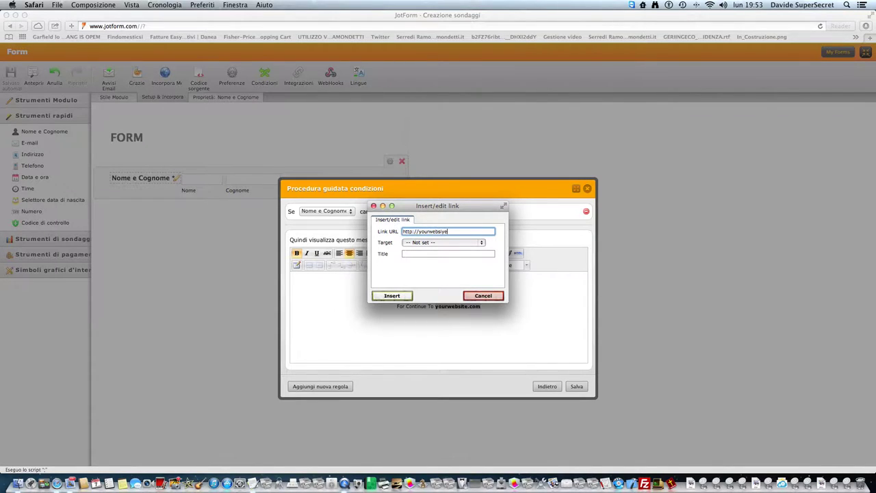
text(://yourwebsite.com)
click(392, 297)
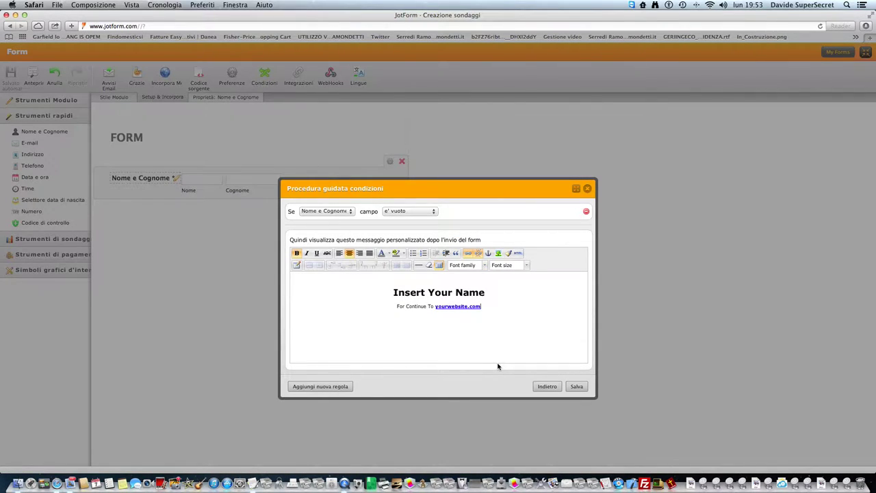
click(296, 253)
text(Insert Name)
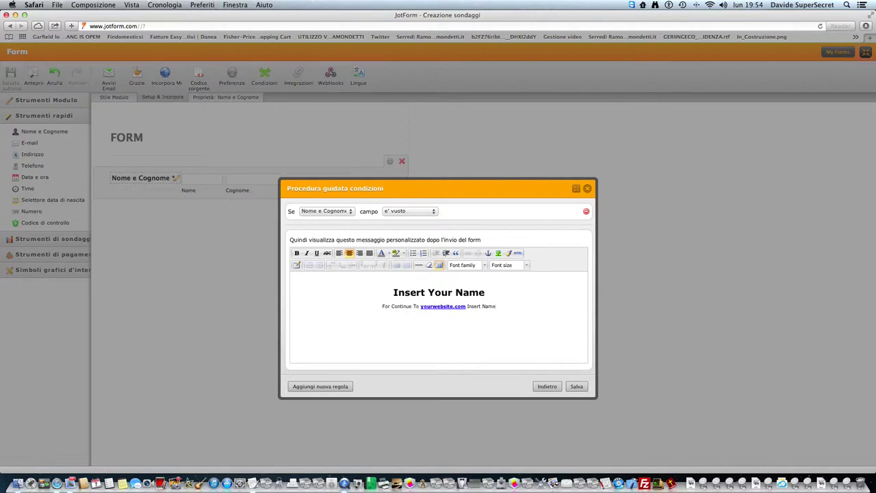
text( Field!)
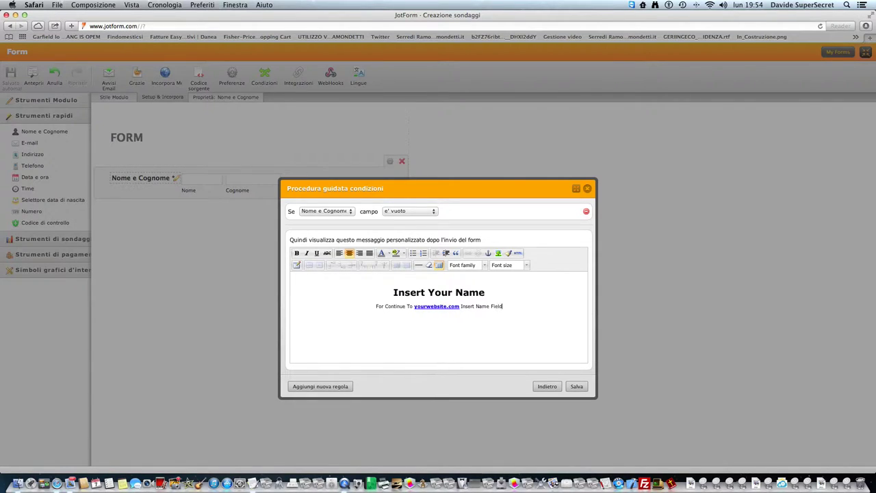
click(576, 386)
- Add a required E-mail field, an Indirizzo field and a required phone number field below Nome e Cognome
click(579, 301)
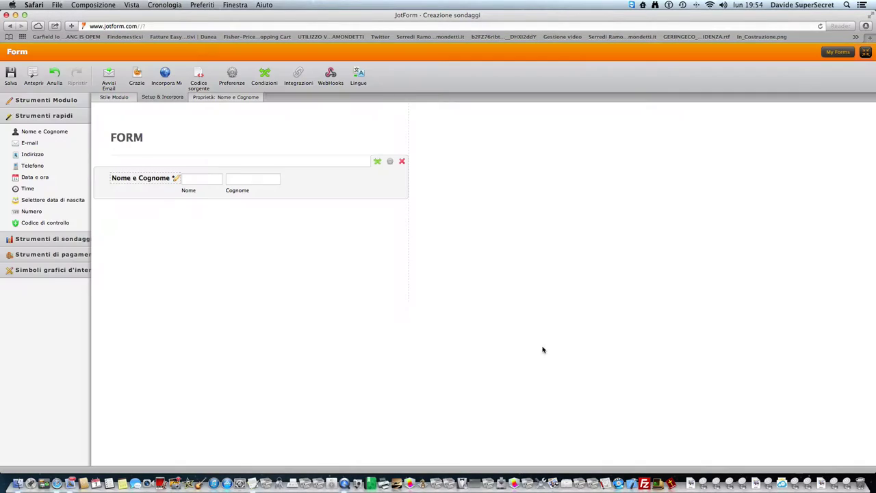
drag(41, 144, 124, 204)
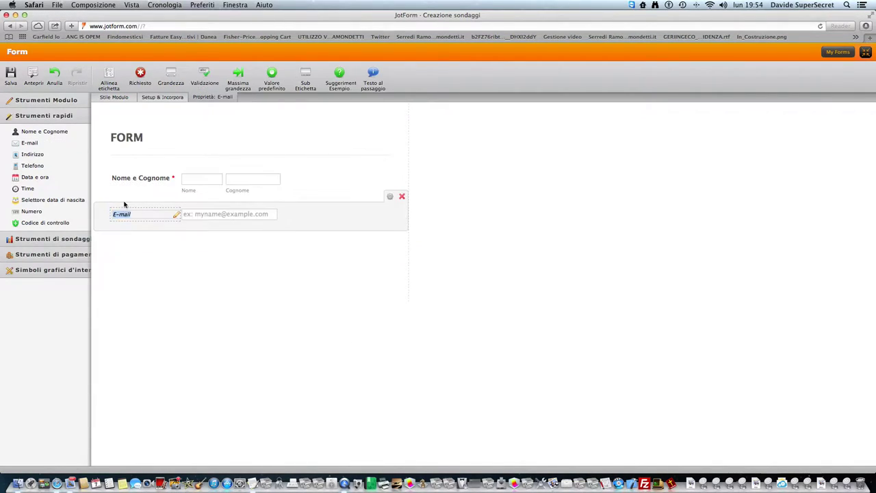
click(142, 75)
drag(54, 154, 141, 274)
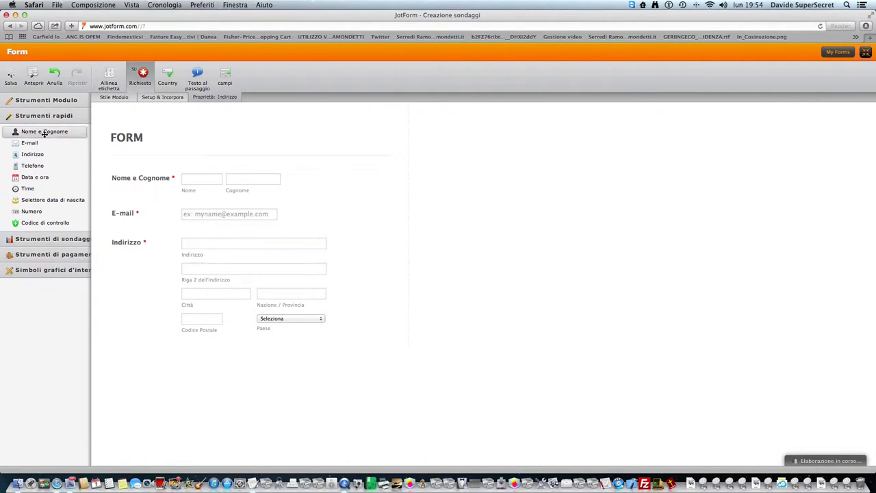
drag(32, 165, 226, 352)
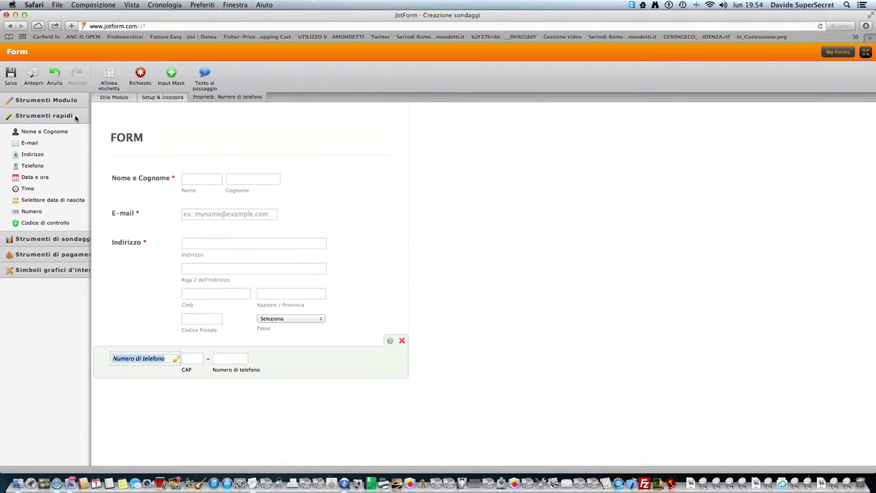
click(140, 74)
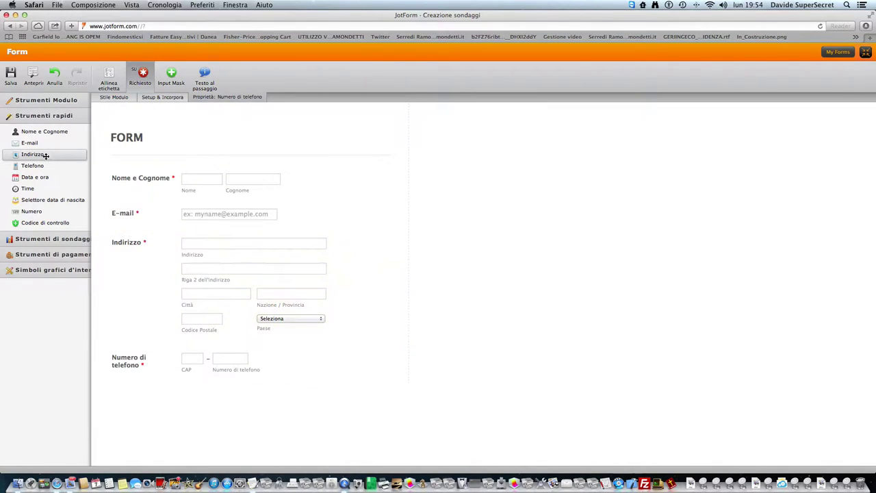
- Add a required date field labelled Data with the time part hidden and no default date
drag(34, 176, 191, 420)
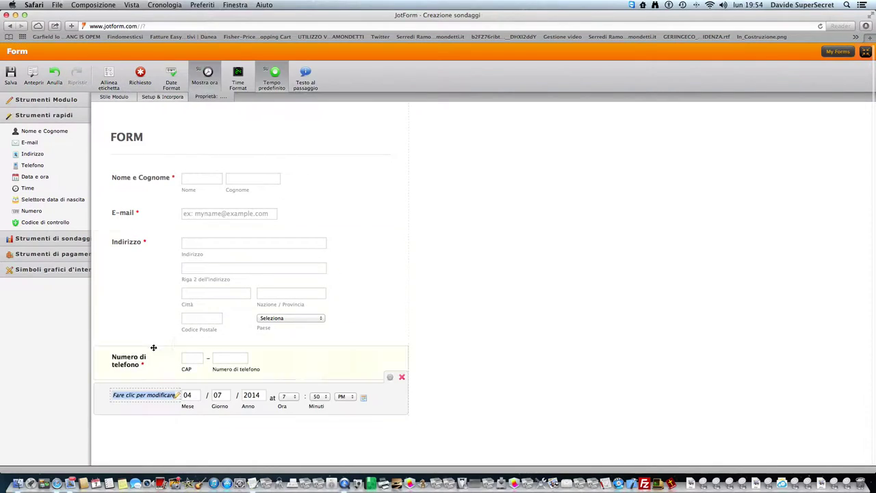
text(Data)
key(Return)
click(142, 77)
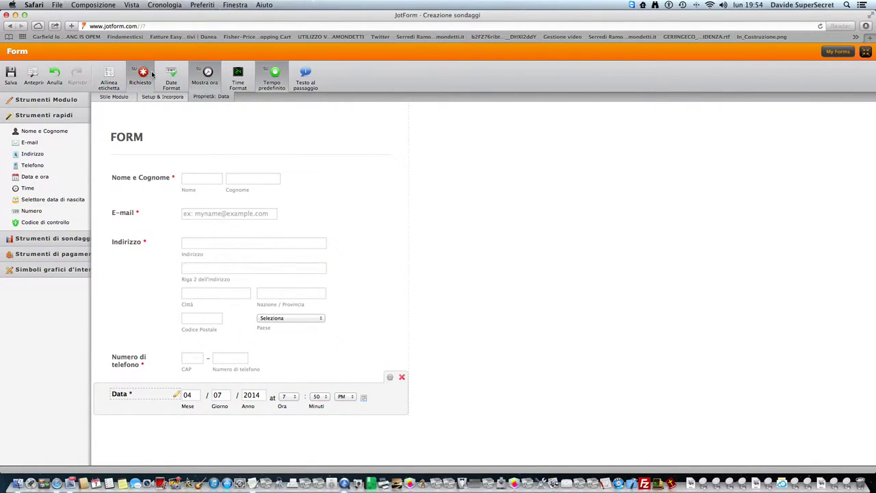
click(205, 77)
click(277, 81)
click(277, 79)
click(277, 79)
click(239, 76)
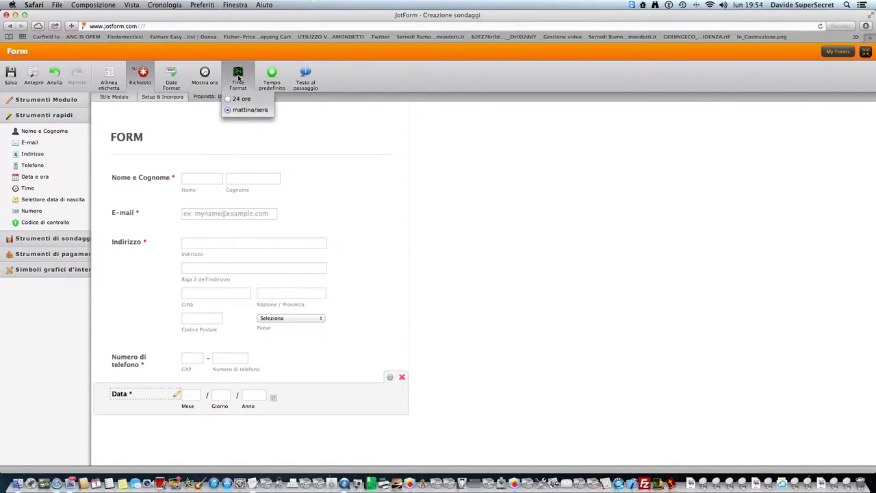
click(204, 76)
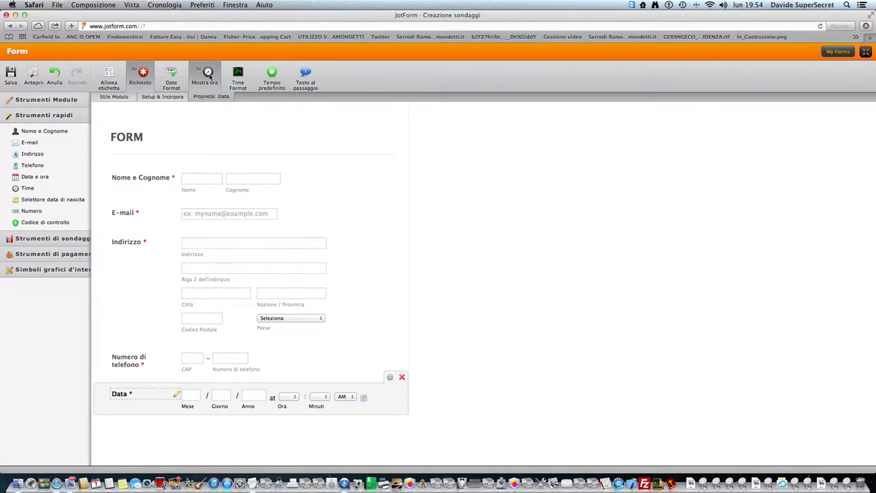
click(203, 82)
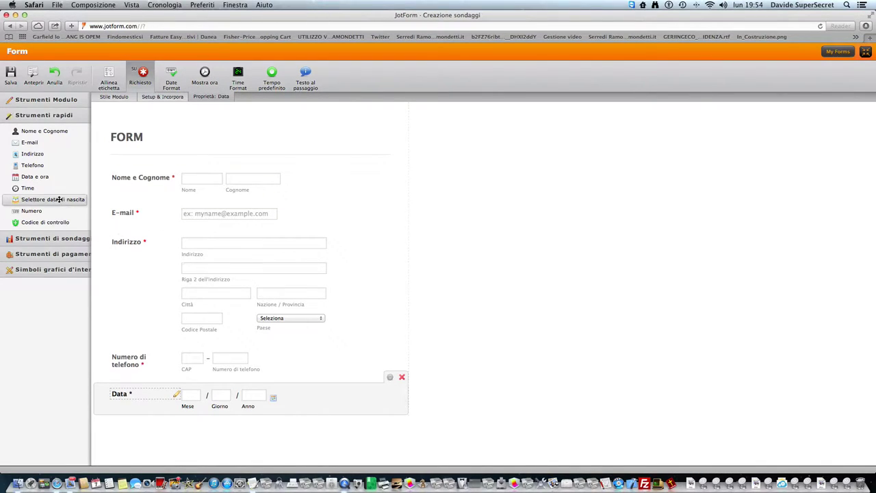
- Add a required Time field, then delete both it and the Data field
drag(48, 188, 166, 433)
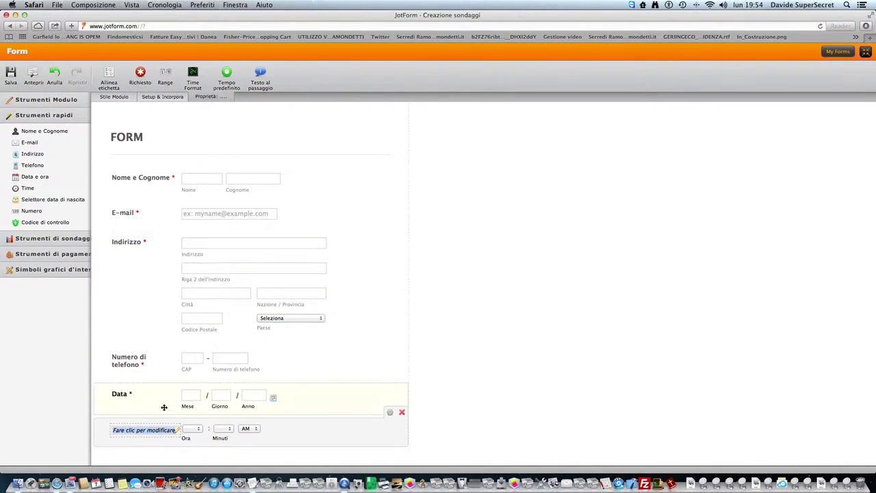
text(Time)
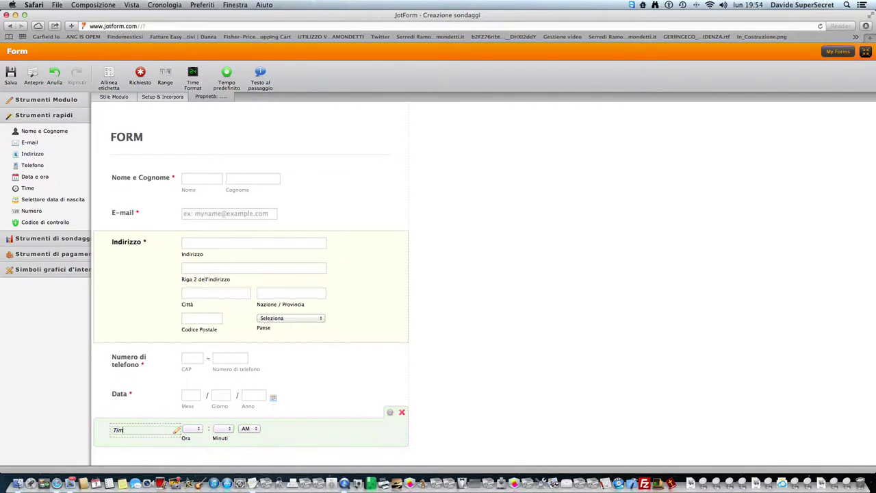
click(149, 81)
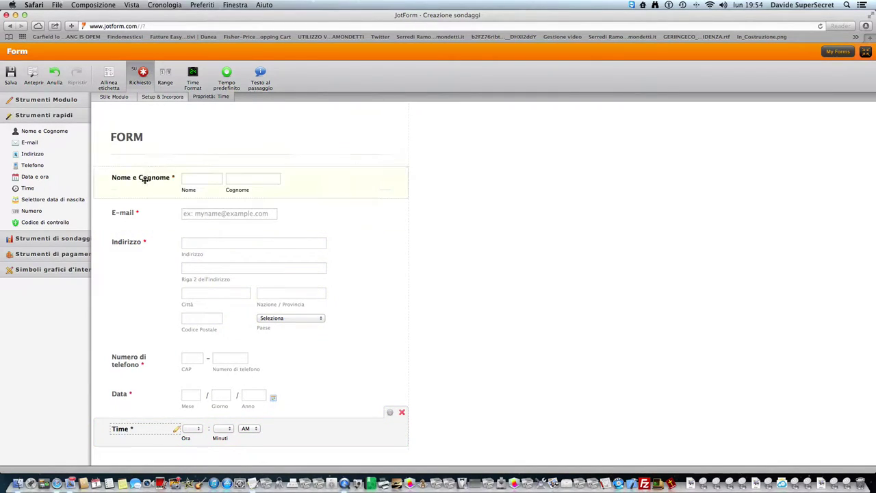
click(401, 412)
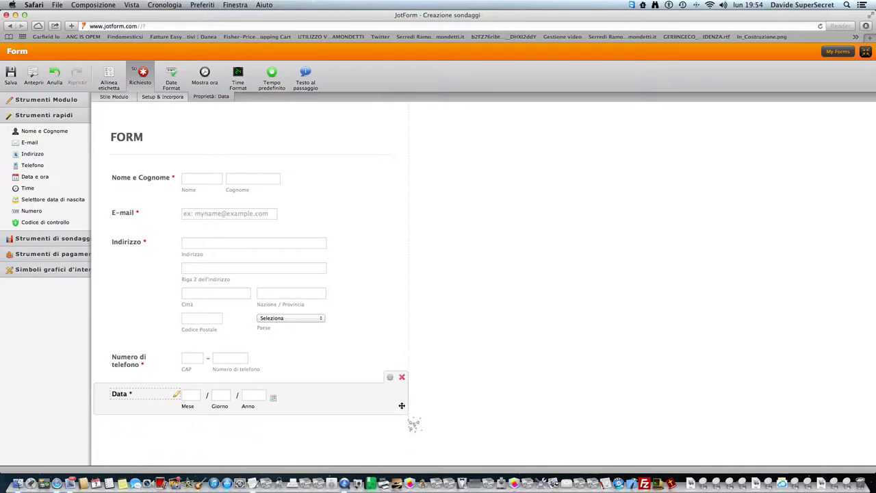
click(402, 378)
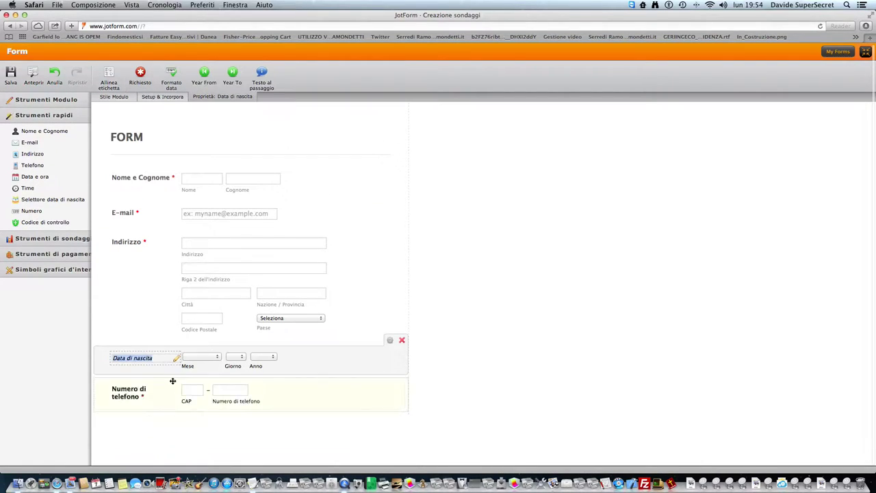
- Set the Data di nascita picker's ending year to 18 and its hover description to Data
click(204, 75)
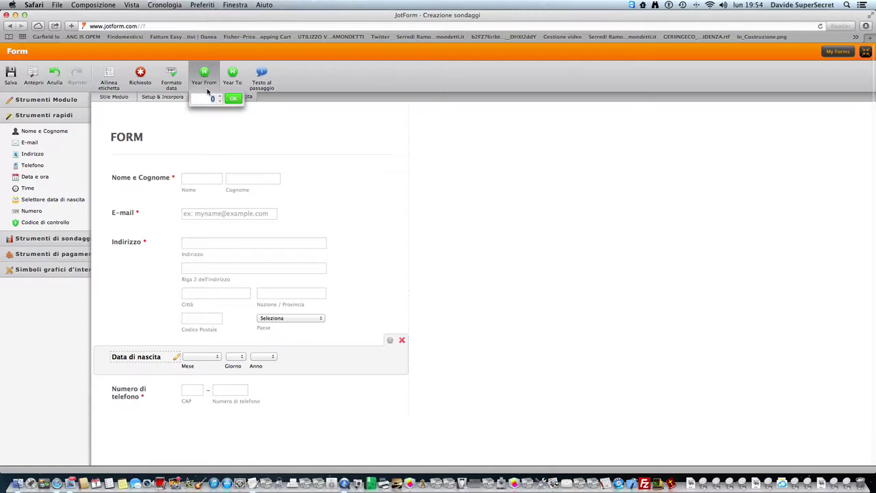
key(Escape)
click(233, 76)
text(18)
key(Return)
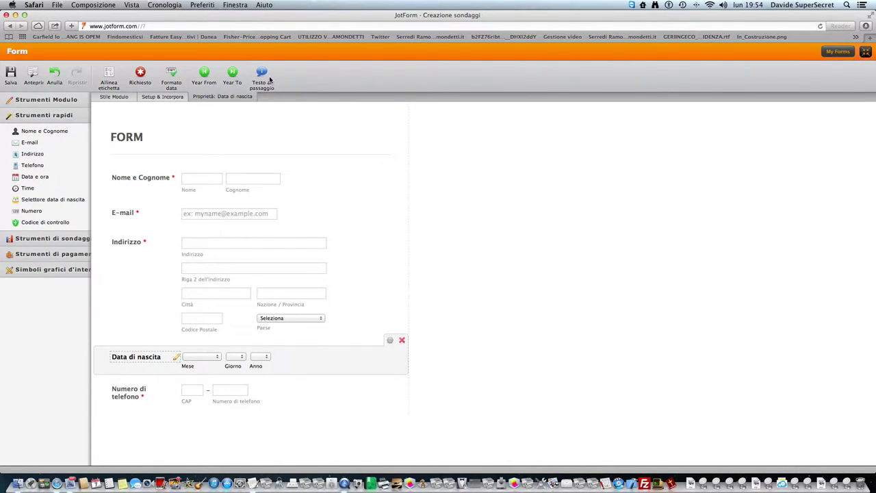
click(270, 79)
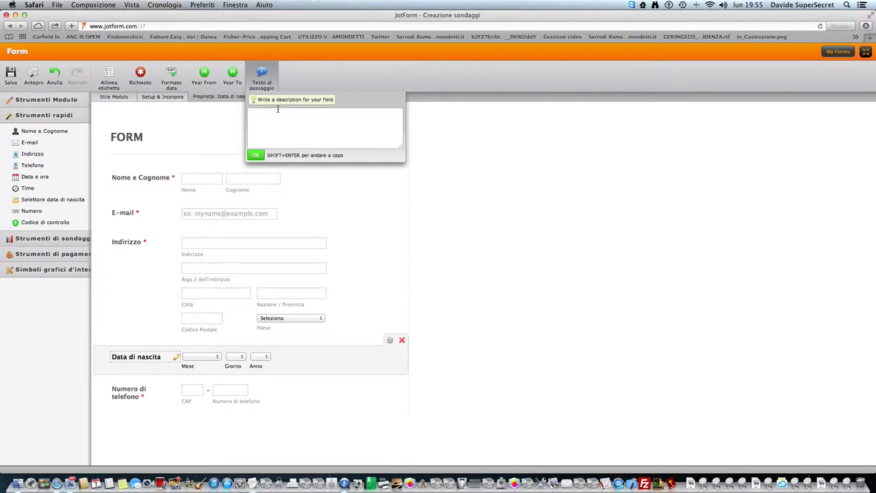
text(Data)
key(Return)
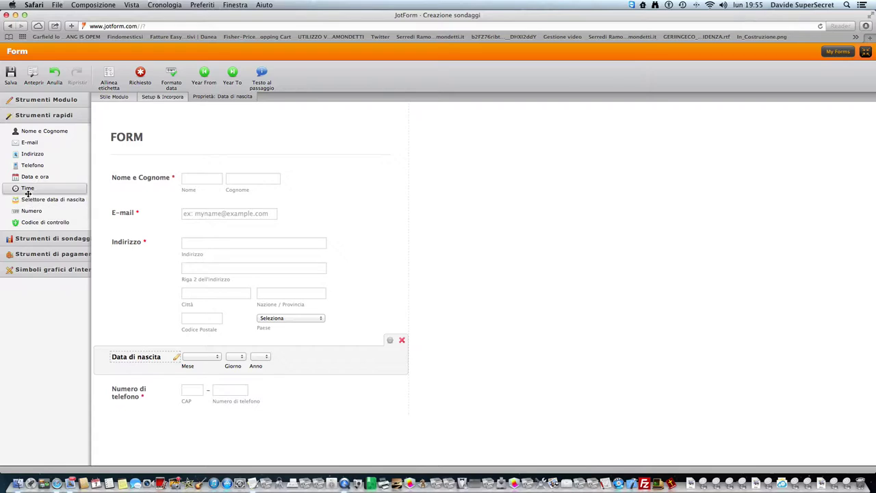
- Insert a required Numero field above Data di nascita and a captcha labelled Recaptha with hover hint Verifica
click(27, 207)
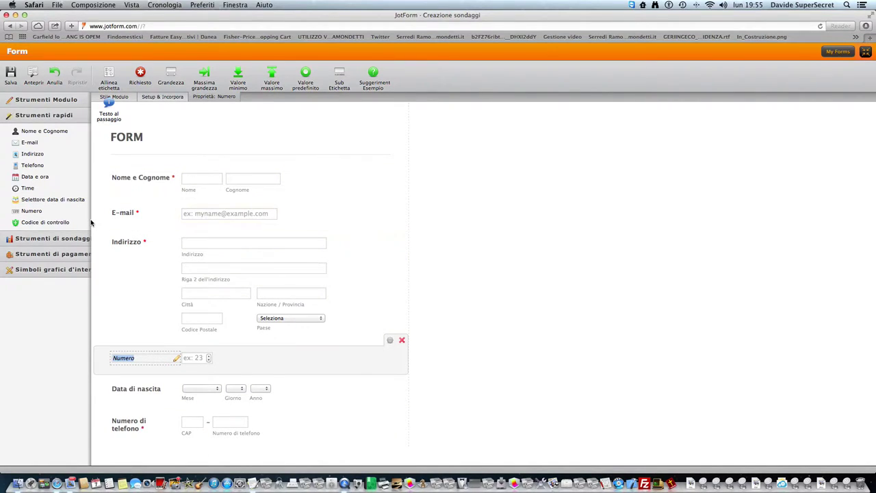
click(140, 76)
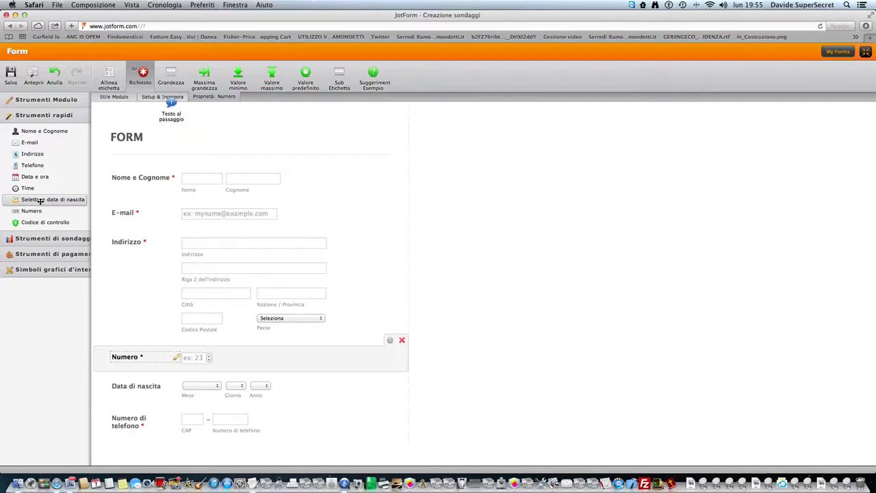
drag(39, 222, 126, 432)
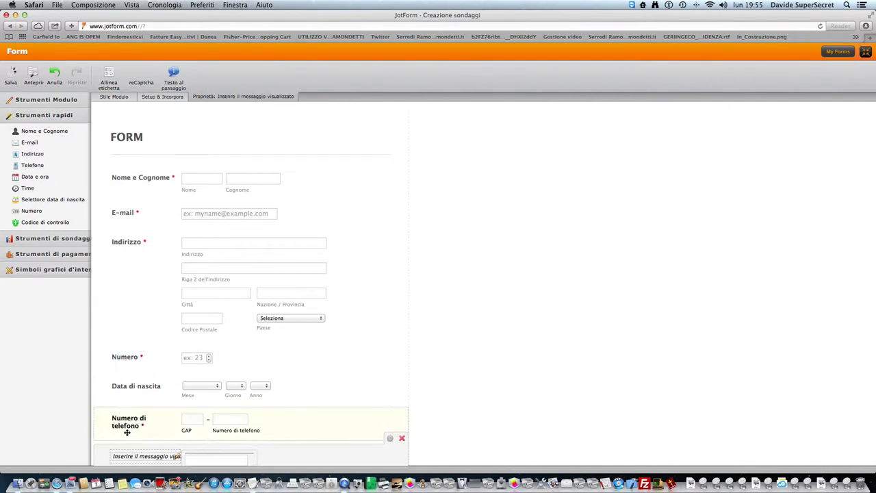
click(127, 430)
text(A)
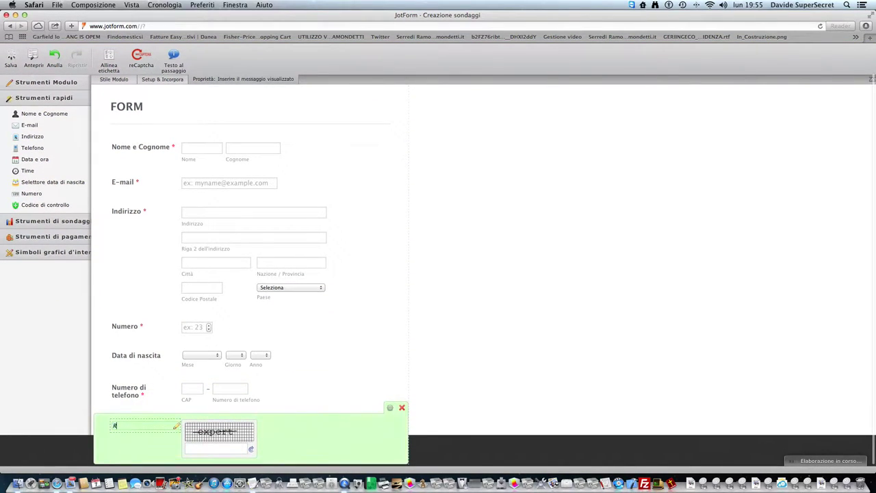
text(ecap)
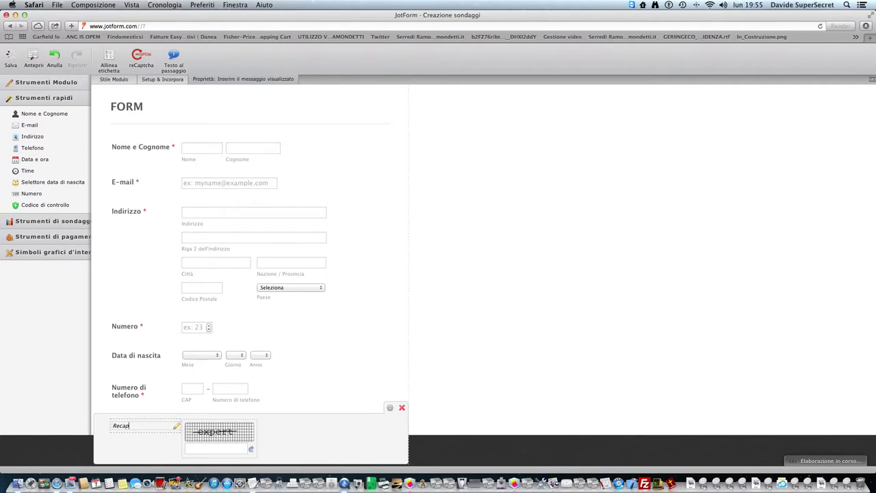
text(tha)
key(Return)
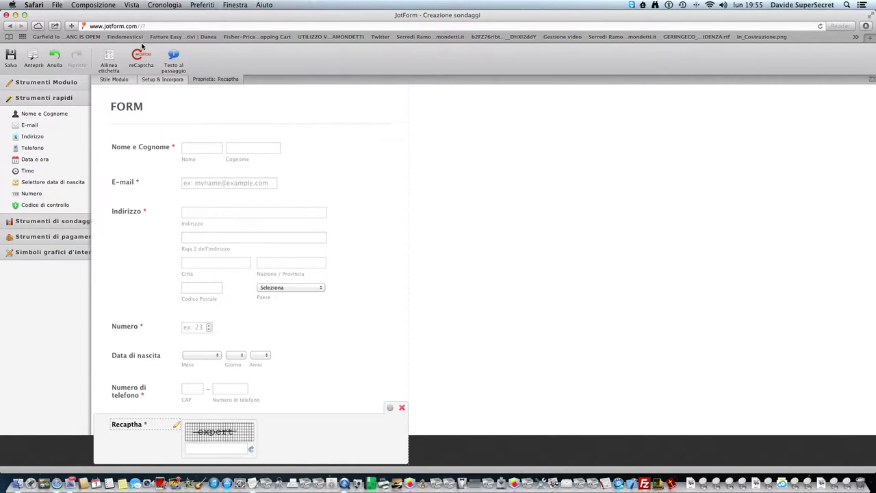
click(186, 70)
text(Verifica)
key(Return)
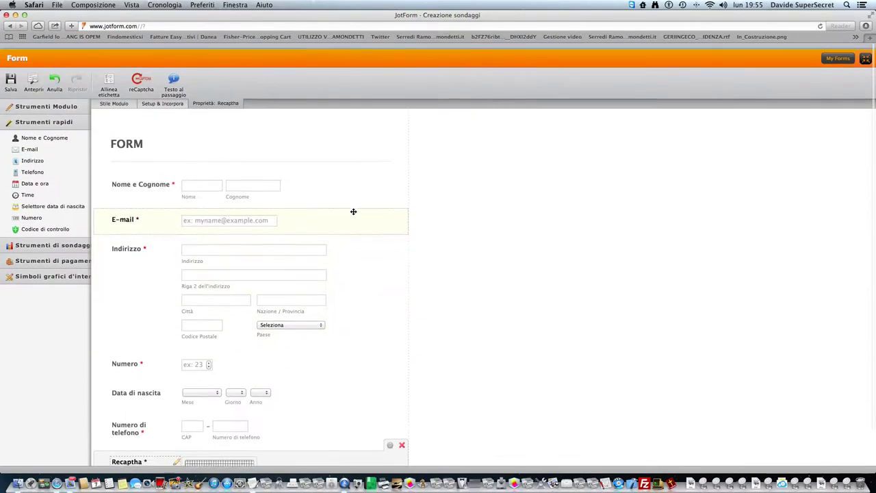
- Expand the Simboli grafici d'interfaccia section and open the full MORE WIDGETS catalogue
click(59, 238)
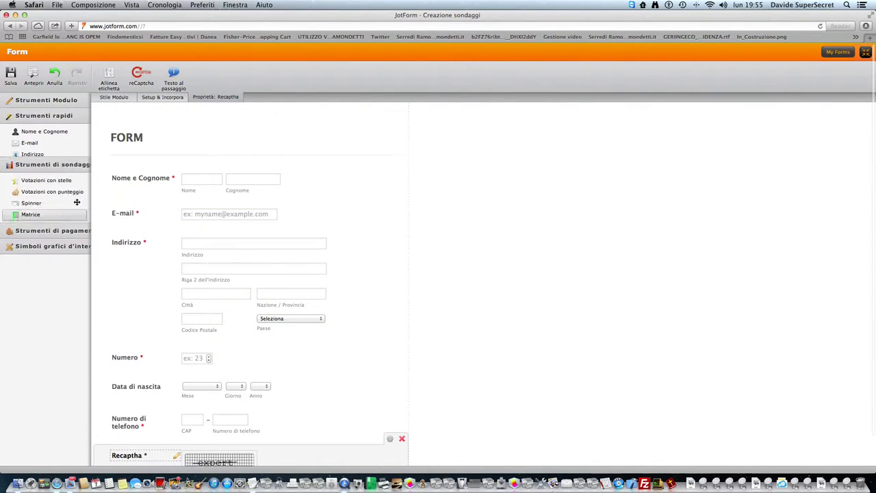
click(58, 233)
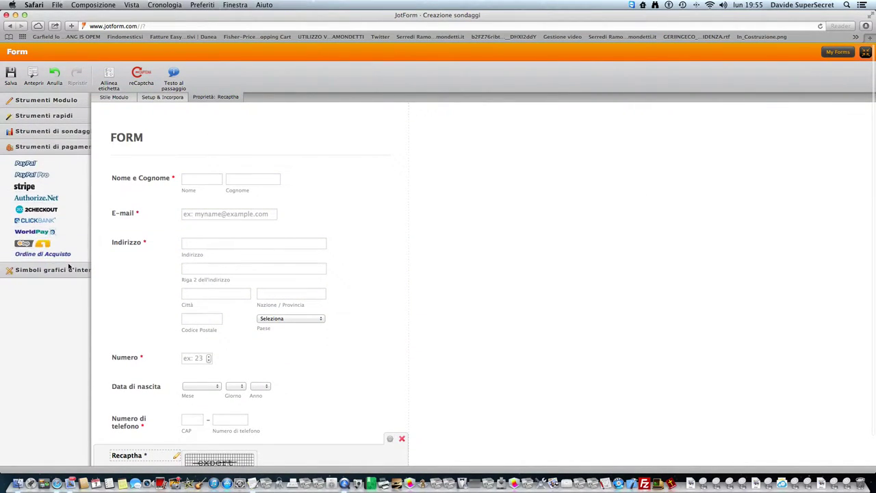
click(54, 131)
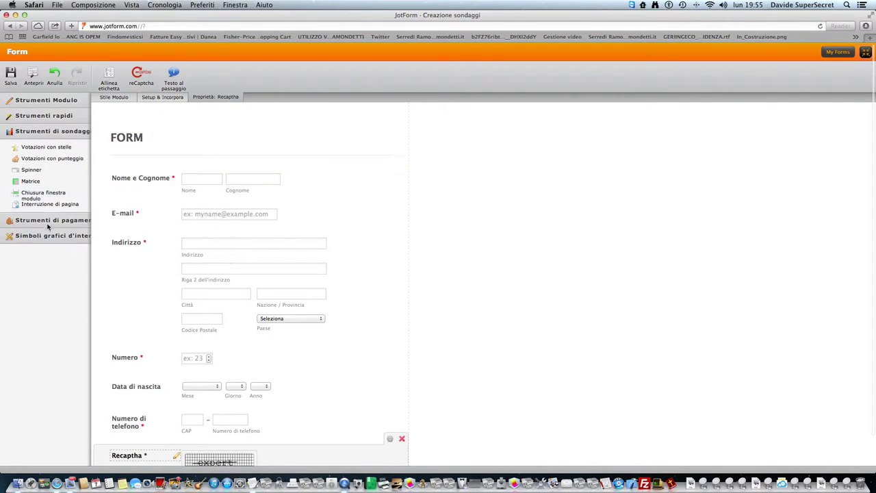
click(61, 238)
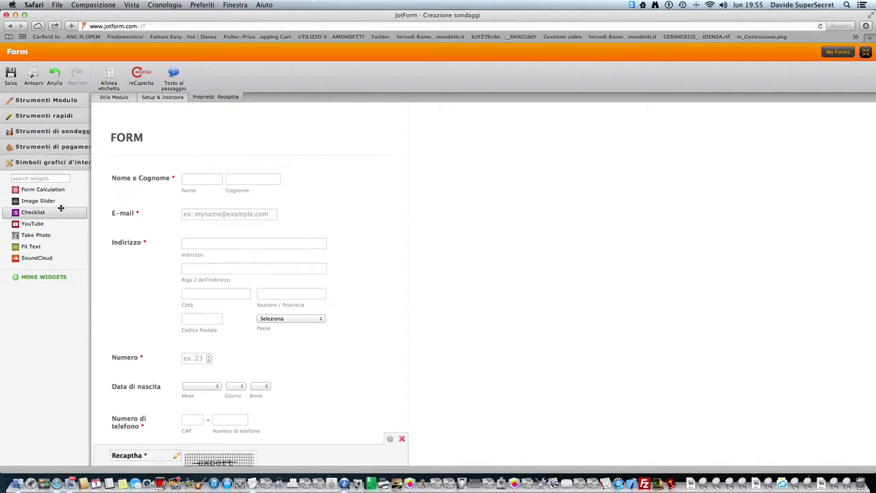
click(48, 277)
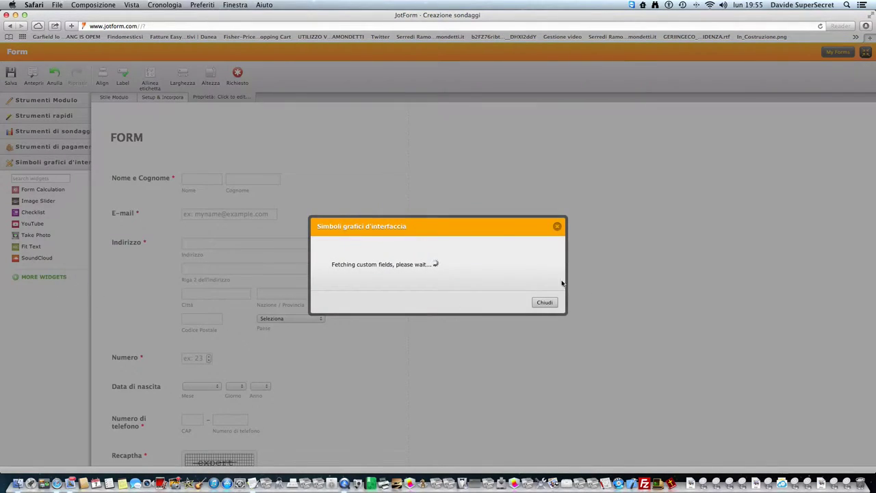
right_click(475, 277)
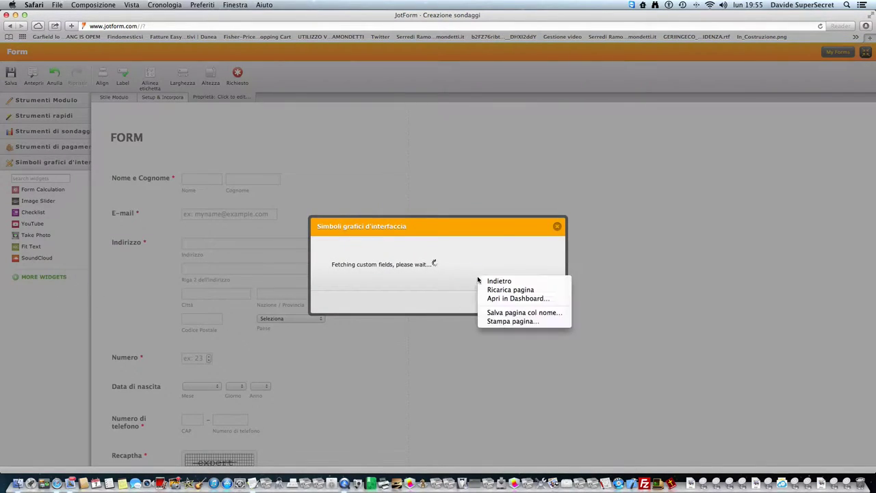
click(423, 273)
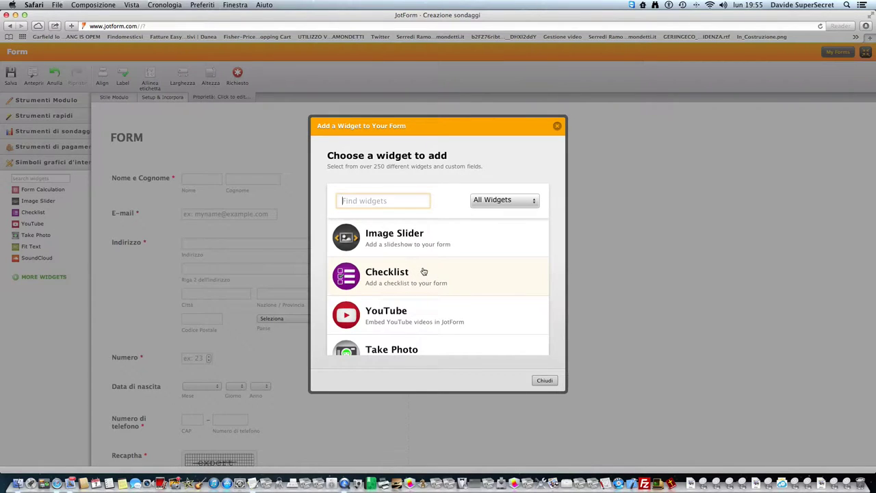
- Scroll the widget catalogue past Terms & Conditions down to upload widgets like Image Upload Preview
scroll(366, 337, down, 5)
scroll(365, 337, down, 3)
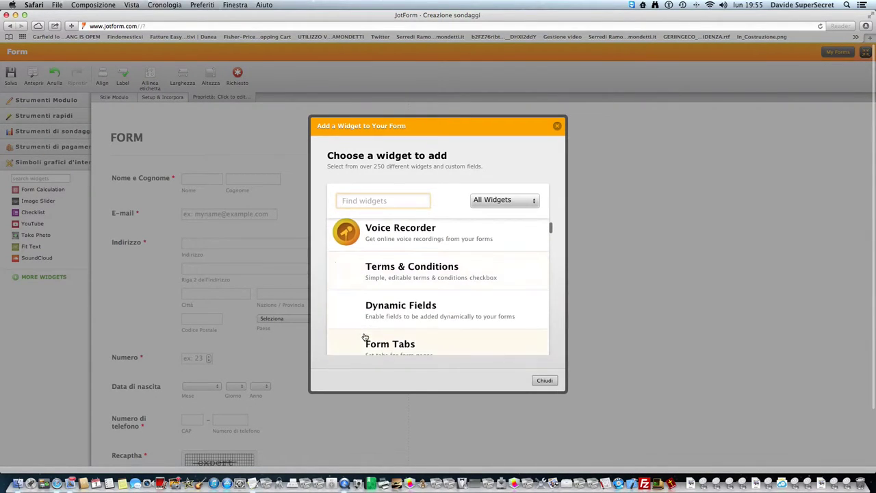
click(390, 256)
click(516, 361)
scroll(463, 340, down, 4)
scroll(463, 340, down, 3)
scroll(463, 341, down, 5)
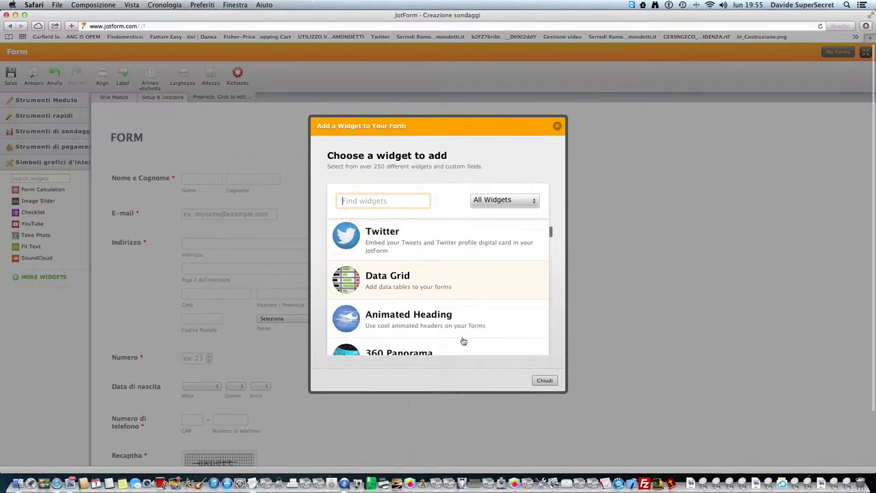
scroll(463, 341, down, 2)
scroll(463, 341, up, 4)
scroll(462, 341, up, 2)
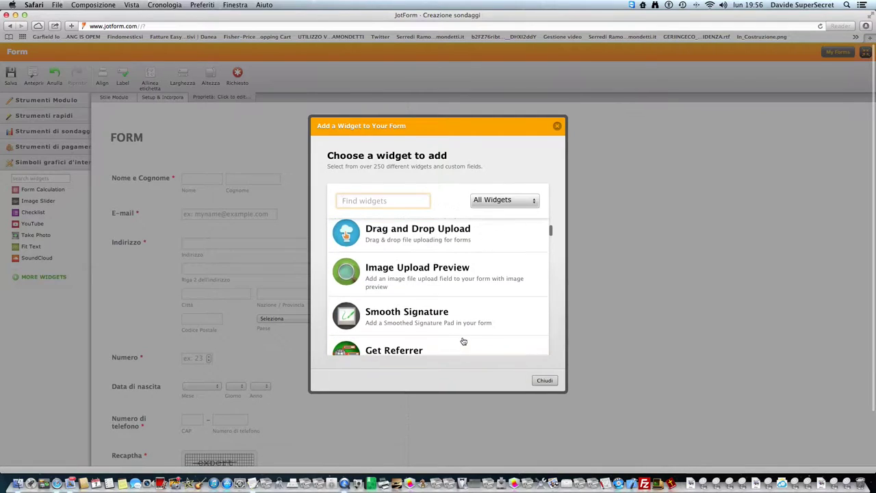
- Add an Image Upload Preview field below Recaptha and label it 'Upload Icon'
click(449, 278)
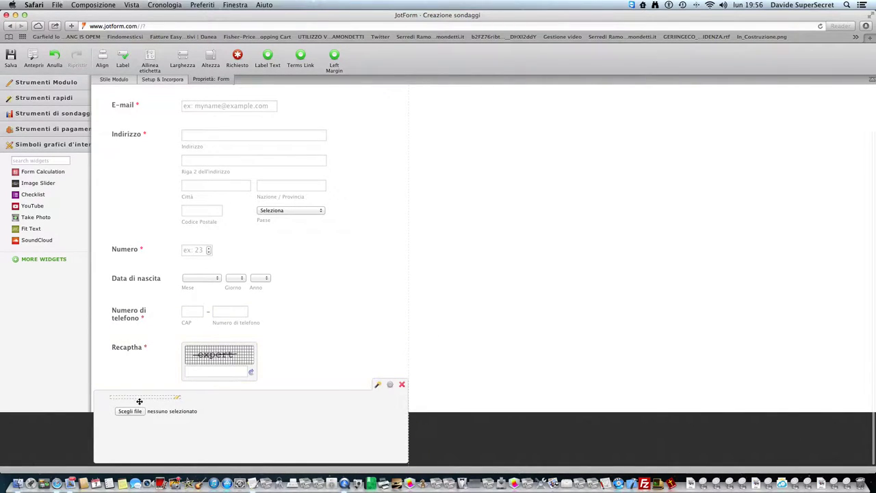
click(139, 397)
text(upload)
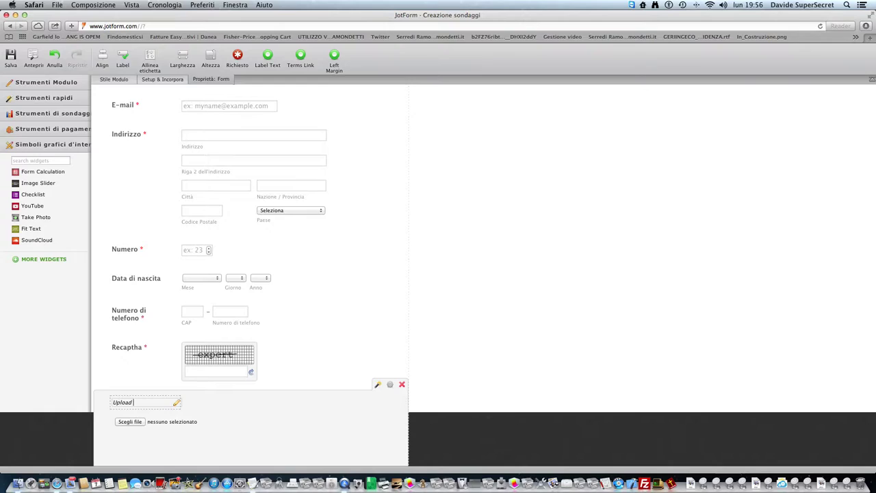
text( Icon)
key(Return)
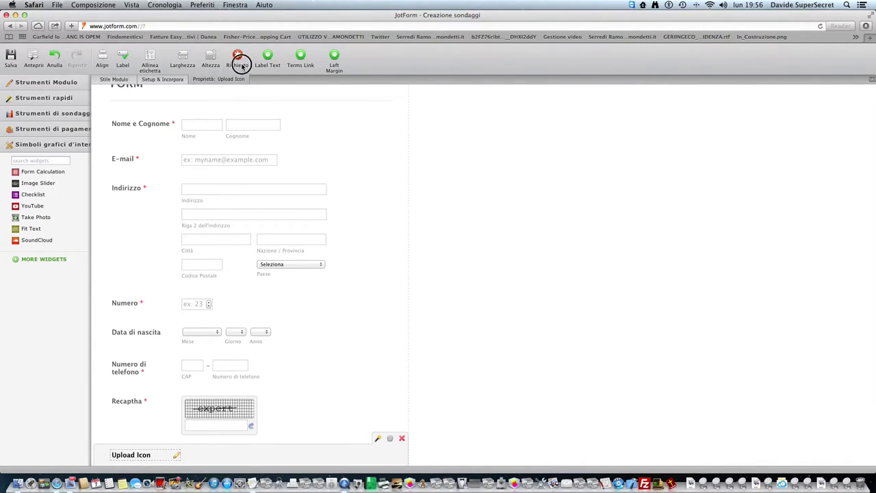
click(236, 57)
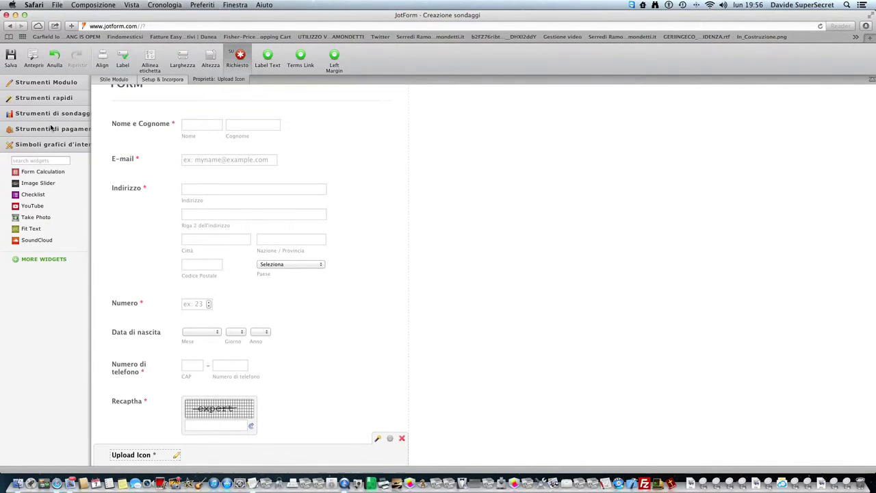
click(300, 58)
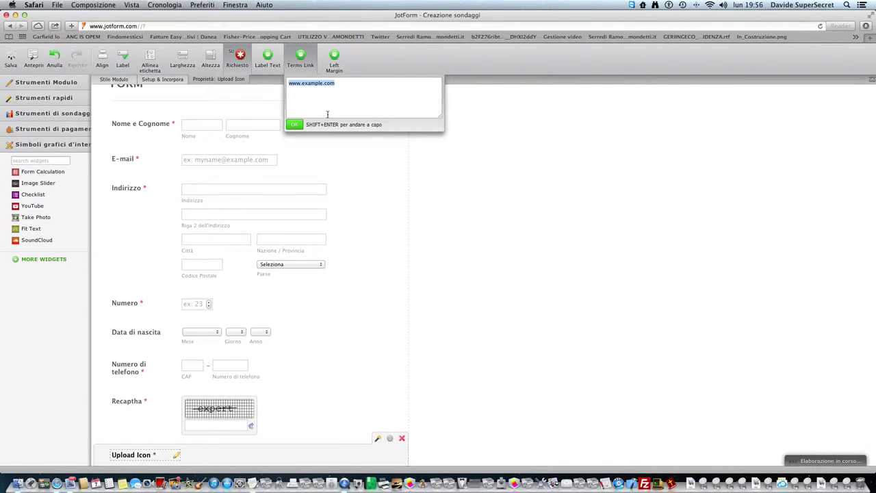
text(https)
key(BackSpace)
text(tps://e)
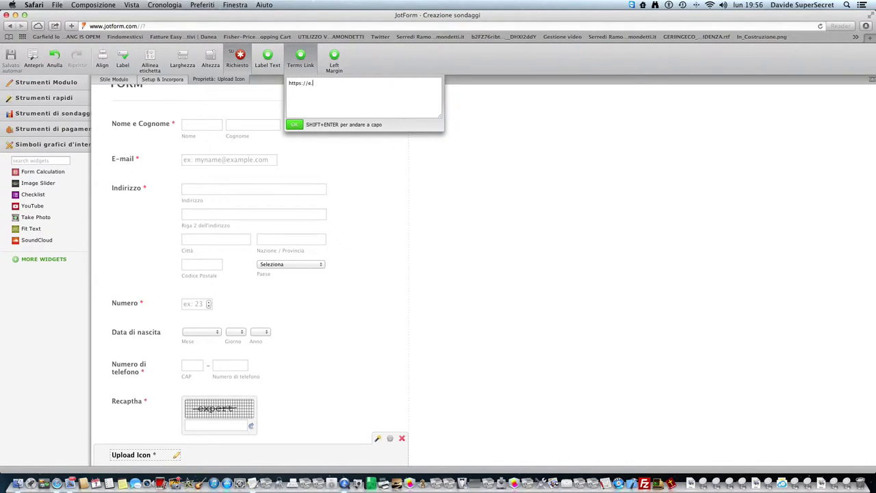
text(.ramondettidavide)
key(BackSpace)
key(BackSpace)
key(BackSpace)
key(BackSpace)
key(BackSpace)
key(BackSpace)
key(BackSpace)
key(BackSpace)
text(your)
text(msandco)
key(Return)
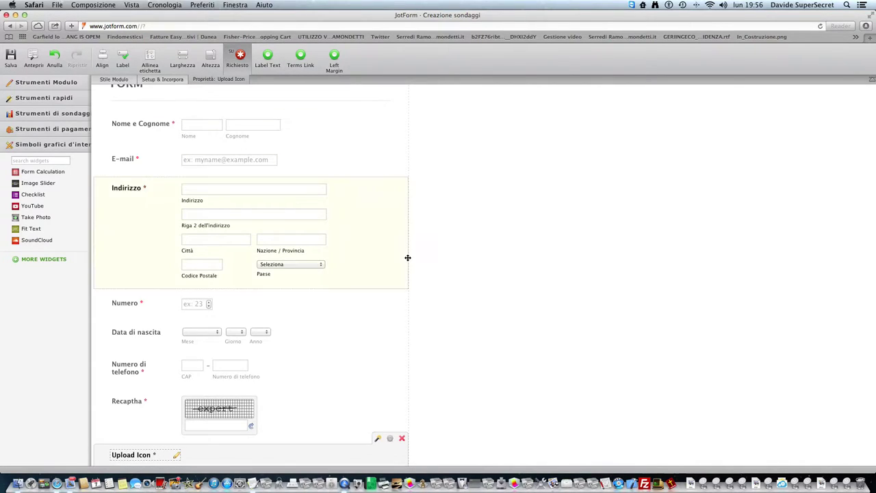
scroll(363, 274, down, 3)
scroll(103, 307, down, 1)
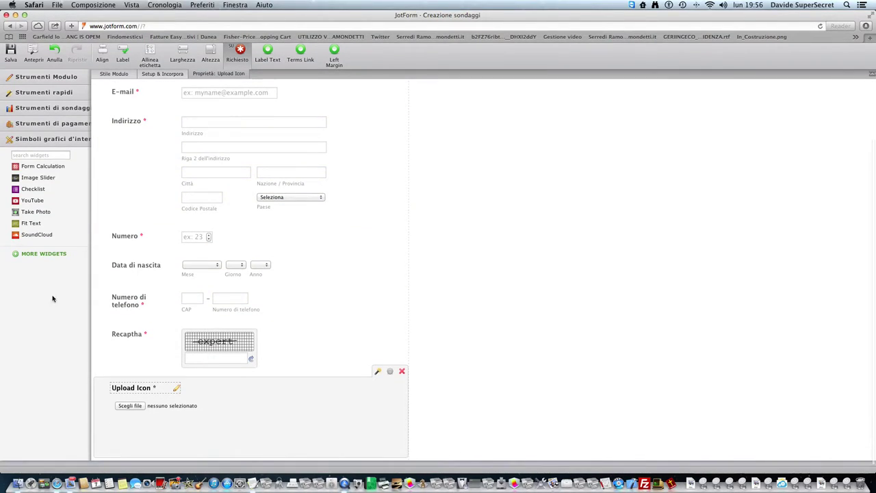
- In Facebook Like Me First settings, change the warning to 'Devi Scrivere Mi Piace Su Facebook Per Continuare Col Form!'
click(19, 255)
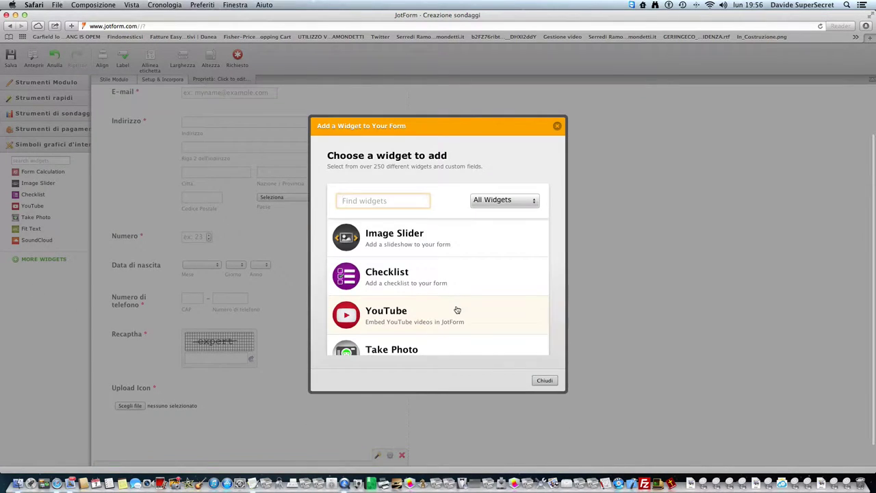
scroll(471, 332, down, 3)
scroll(471, 332, down, 2)
scroll(471, 332, down, 3)
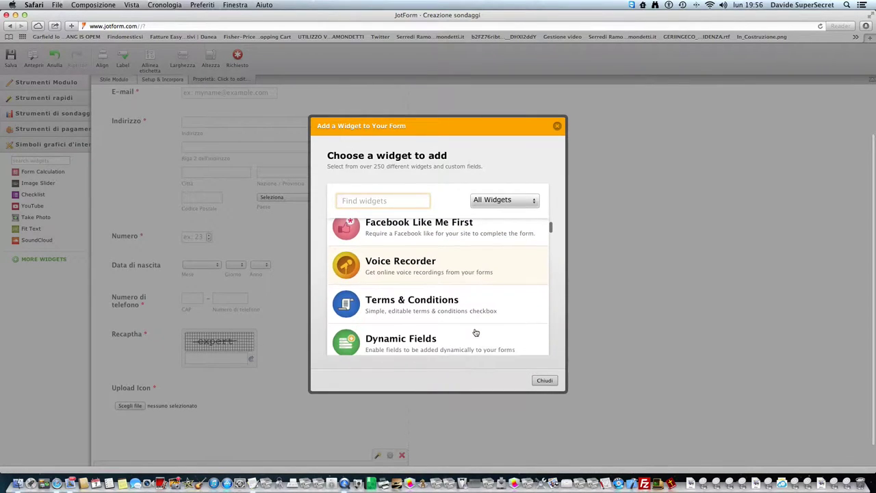
click(475, 249)
drag(420, 307, 340, 271)
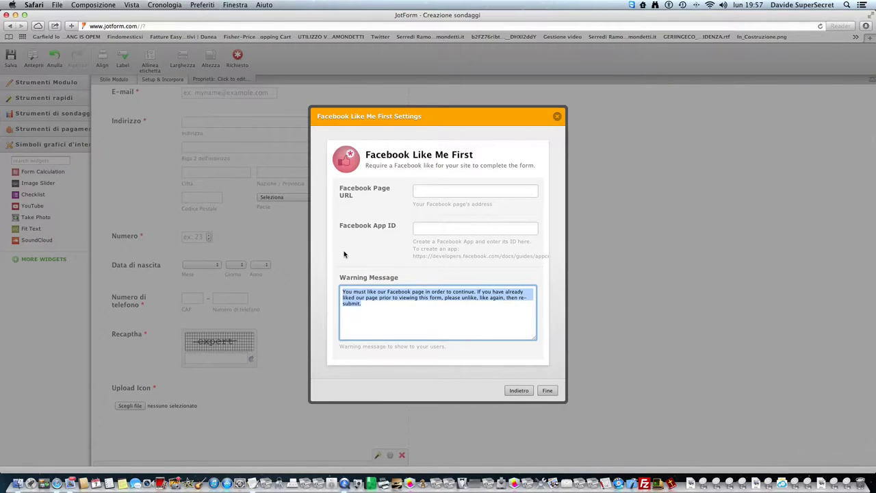
text(Devi Scrivere Mi Pia)
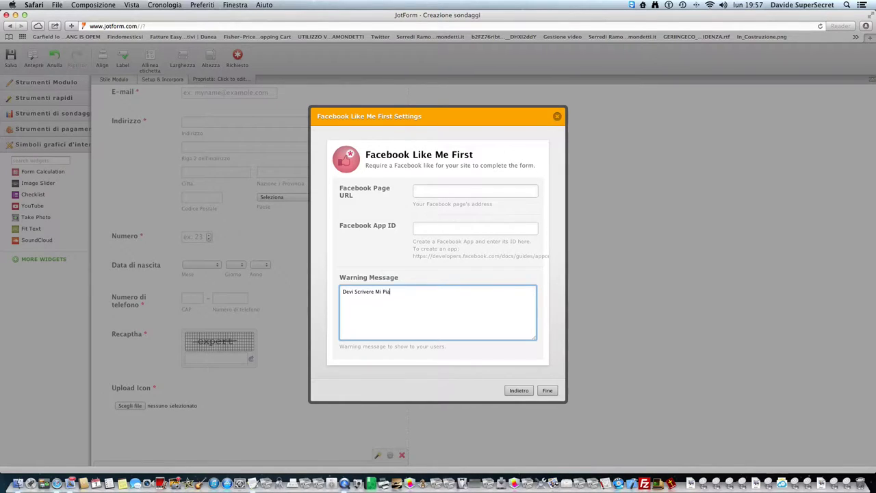
text(ce Su Facebook Per Continuare Col Form)
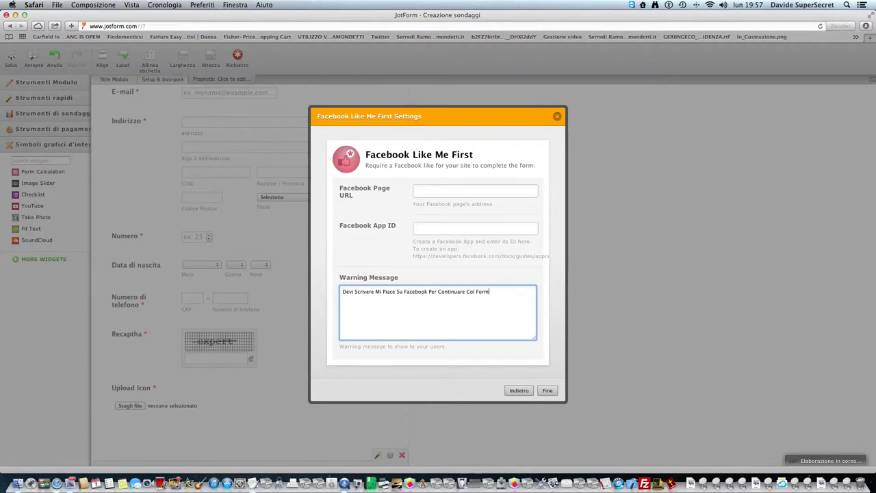
text(!!)
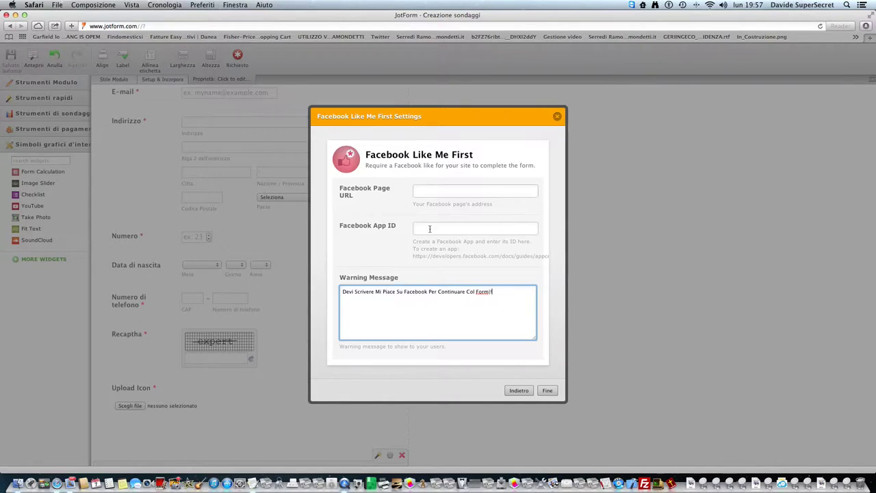
click(440, 188)
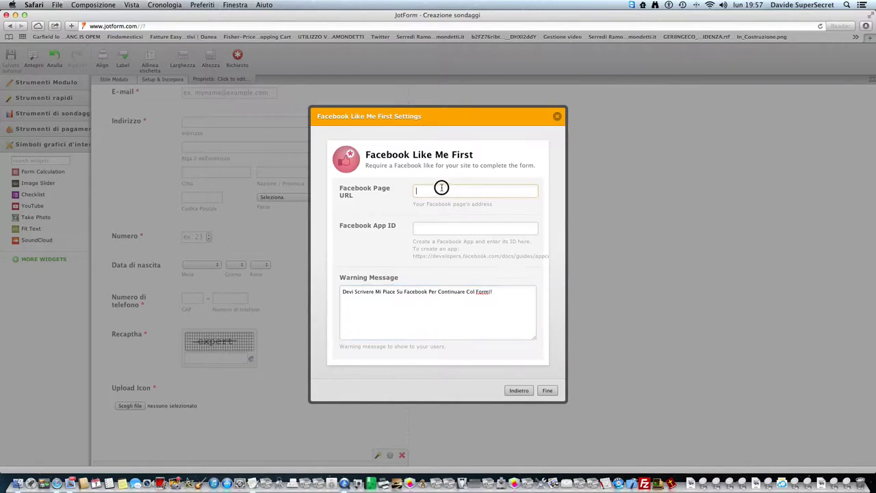
click(582, 156)
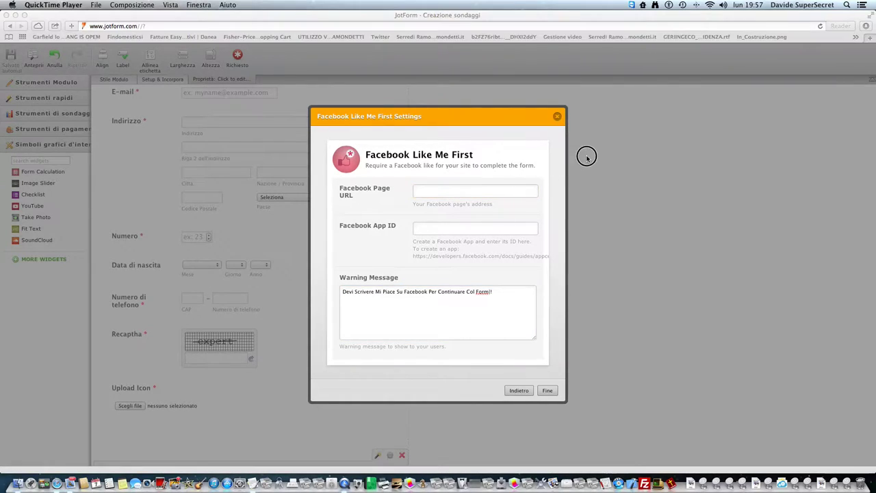
click(432, 194)
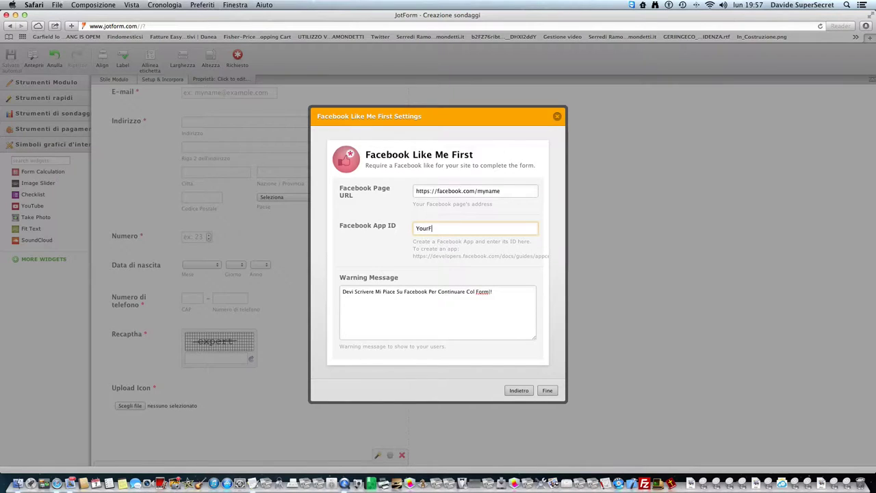
key(BackSpace)
text(bookAPPID, Don' t APP ID)
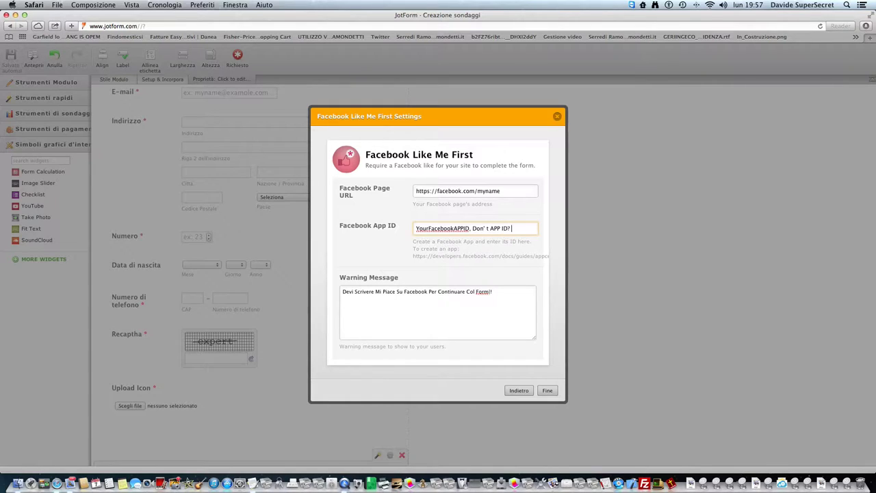
text(? Segui La Guida)
drag(531, 229, 347, 231)
key(BackSpace)
click(448, 263)
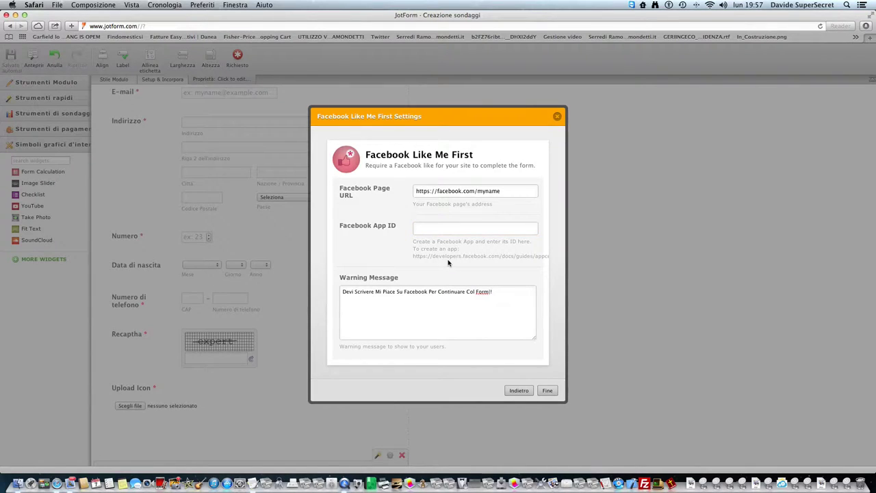
drag(415, 257, 545, 257)
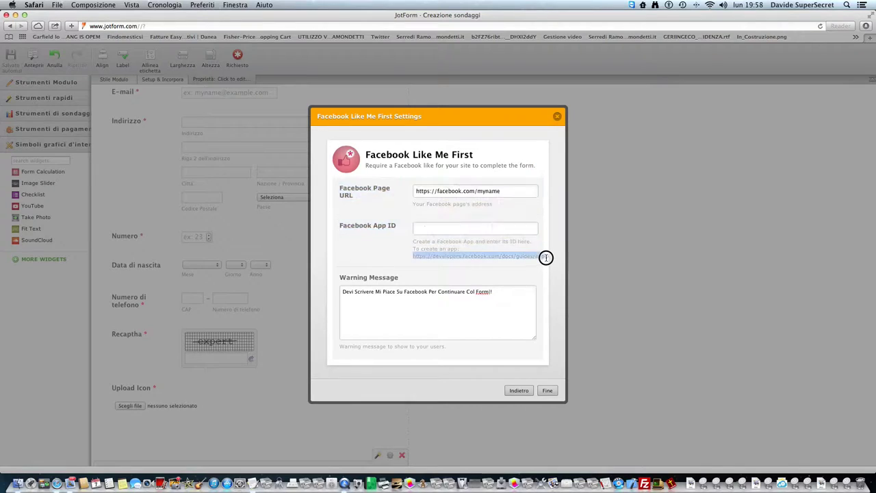
click(491, 269)
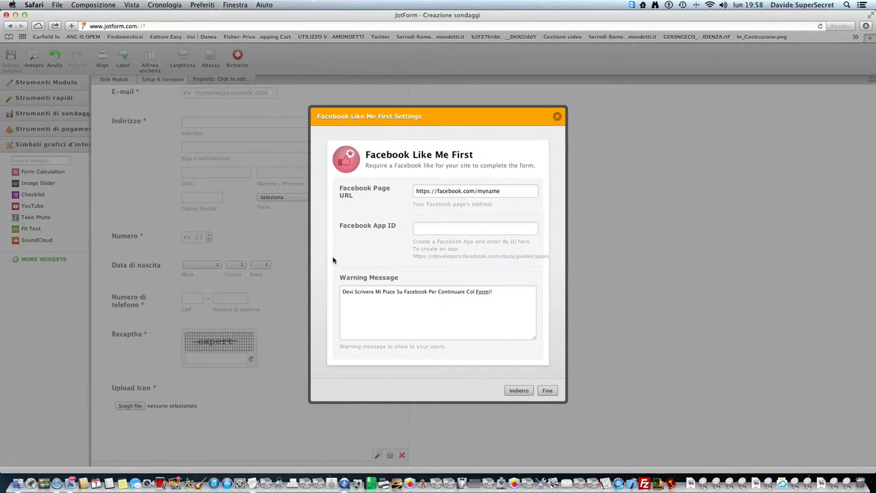
click(456, 226)
- In a new tab, load developers.facebook.com/apps and start Create New App
key(super+t)
text(developers.facebook.com)
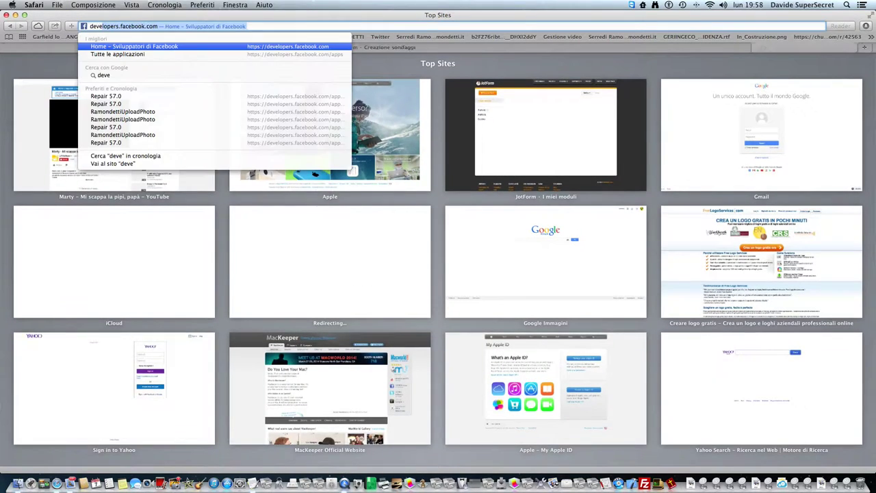
key(Right)
text(/app)
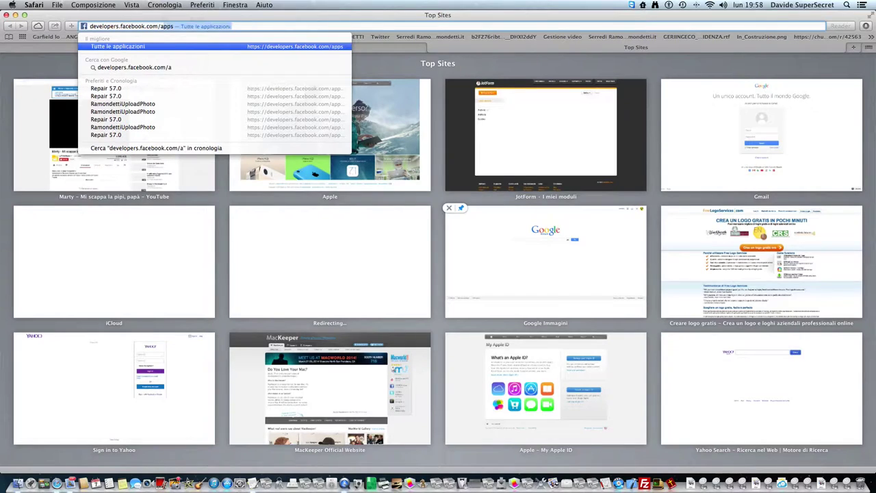
key(Return)
click(619, 90)
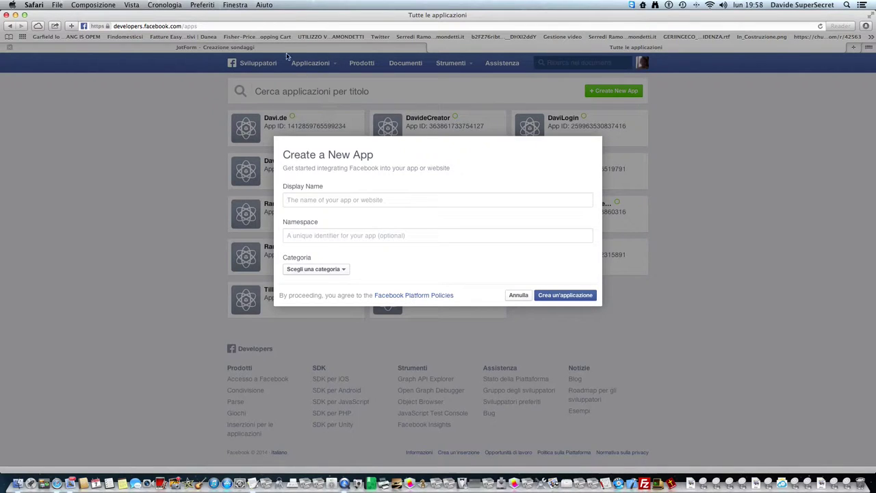
- Copy the app-creation guide link from JotForm's settings into the Facebook developers address bar
key(ctrl+shift+Tab)
drag(412, 260, 542, 268)
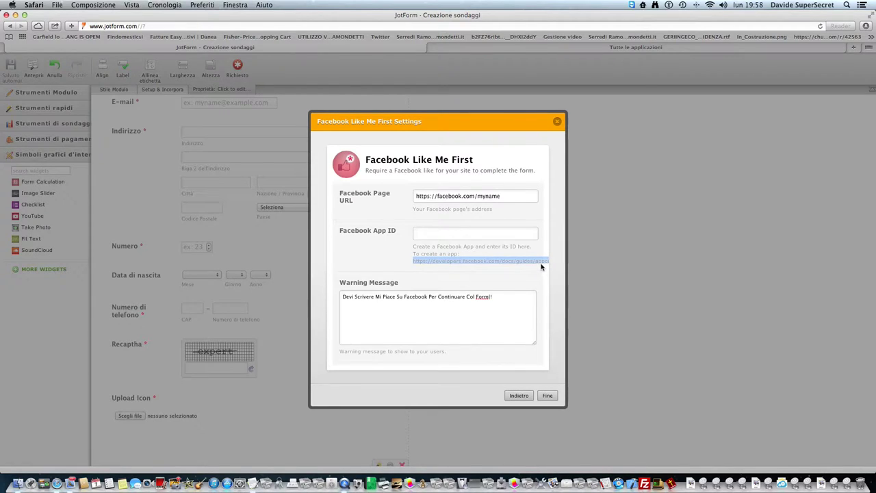
click(93, 4)
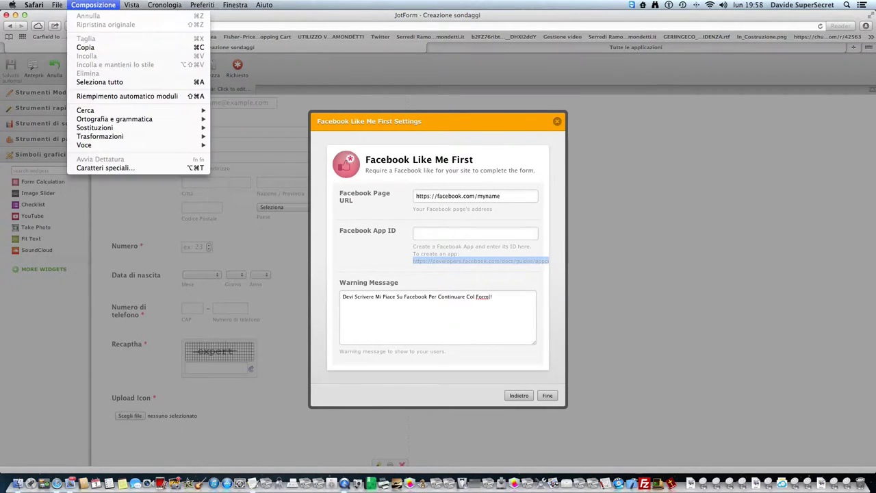
click(95, 48)
click(432, 47)
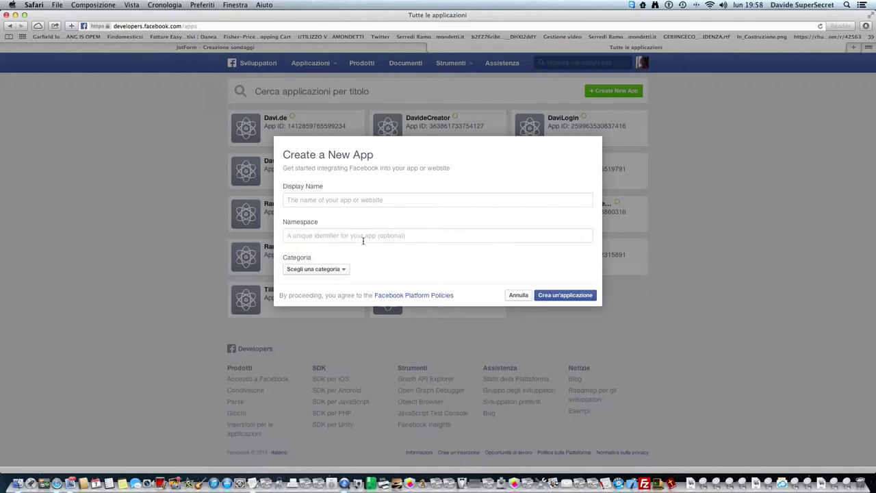
click(96, 26)
text(developers.facebook.com/docs/guides/appcenter/)
- Read through the App Center Tutorial, then go back to developers.facebook.com/apps
key(Return)
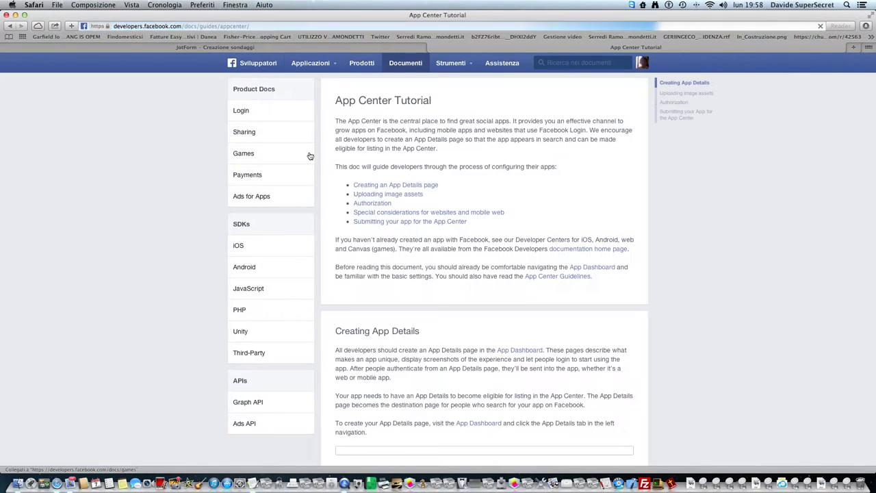
scroll(432, 188, down, 5)
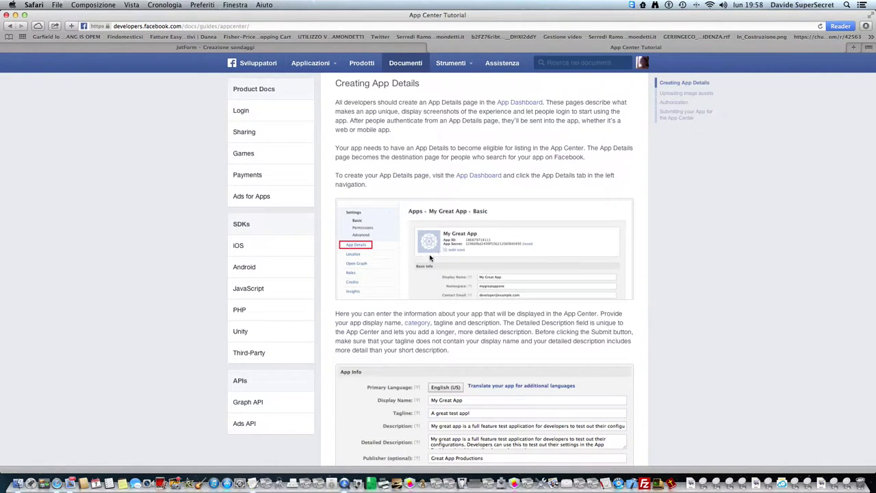
scroll(458, 260, down, 3)
scroll(462, 263, down, 4)
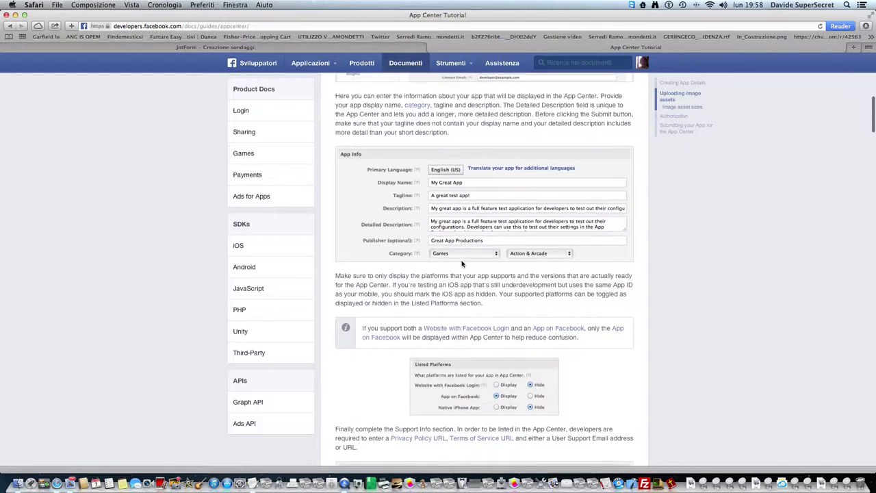
scroll(470, 267, down, 7)
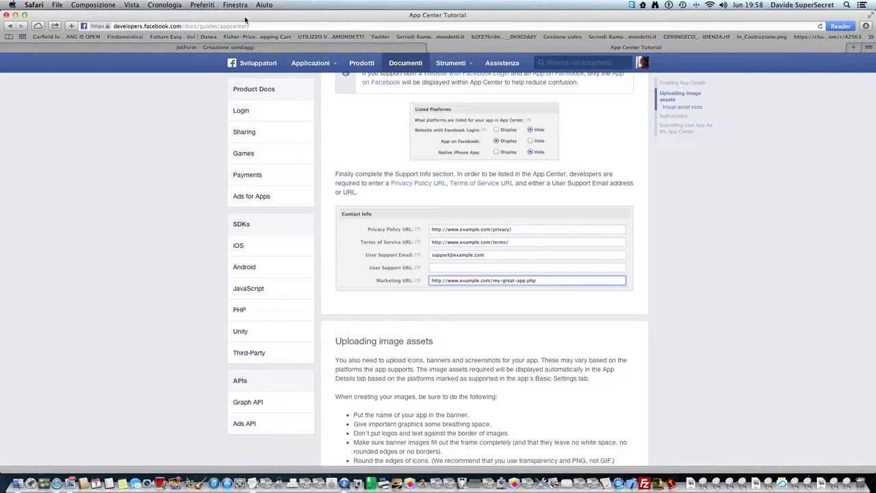
drag(250, 26, 185, 26)
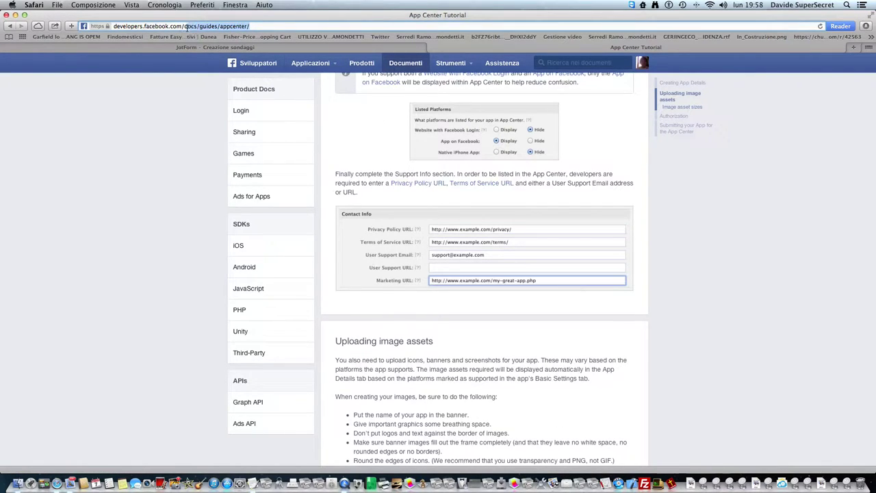
text(a)
key(Return)
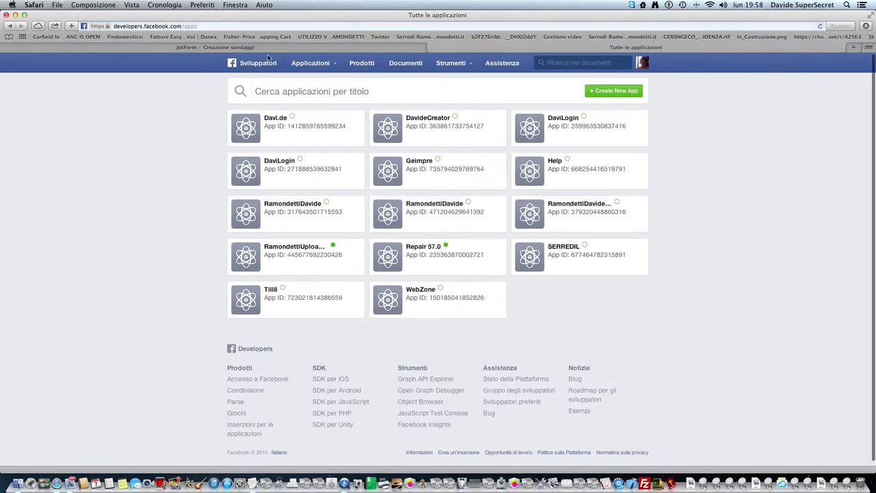
- Start a new Facebook app and enter iLike Me as its Display Name
click(616, 91)
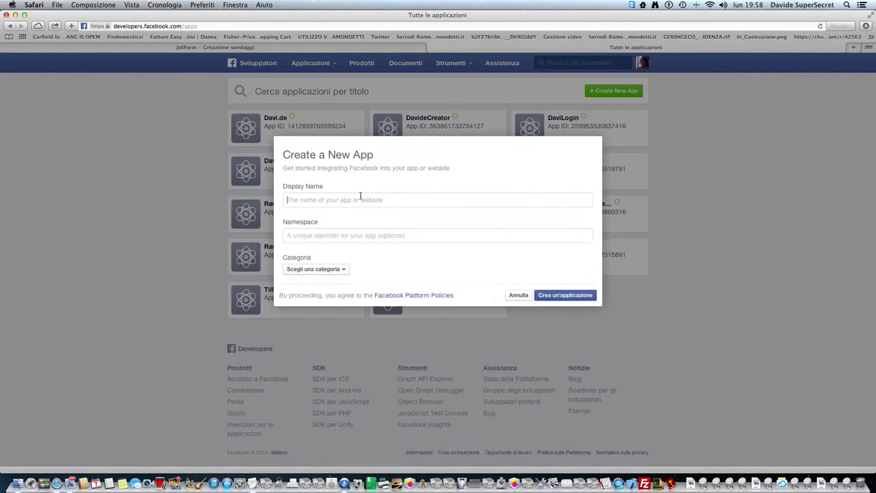
text(Share M)
key(BackSpace)
key(BackSpace)
key(BackSpace)
key(BackSpace)
key(BackSpace)
text(Na,e)
key(BackSpace)
key(BackSpace)
key(BackSpace)
text(me For App)
key(BackSpace)
key(BackSpace)
key(BackSpace)
key(BackSpace)
key(BackSpace)
key(BackSpace)
key(BackSpace)
key(BackSpace)
key(BackSpace)
key(BackSpace)
key(BackSpace)
text(e)
text(x.)
key(BackSpace)
key(BackSpace)
key(BackSpace)
text(Sha)
key(BackSpace)
key(BackSpace)
key(BackSpace)
text(ILike My Webs)
key(BackSpace)
key(BackSpace)
key(BackSpace)
key(BackSpace)
key(BackSpace)
key(BackSpace)
- Choose the Navigazione category, create the app and pass the security check
click(332, 269)
scroll(338, 390, down, 5)
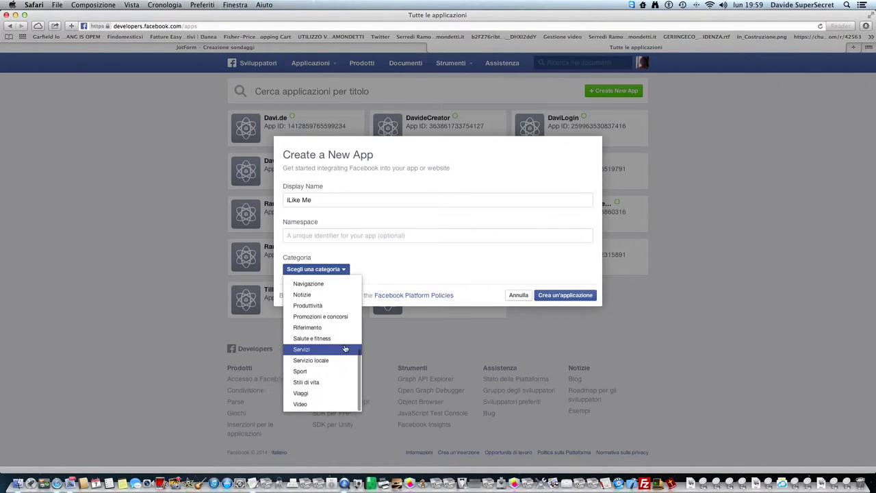
click(337, 286)
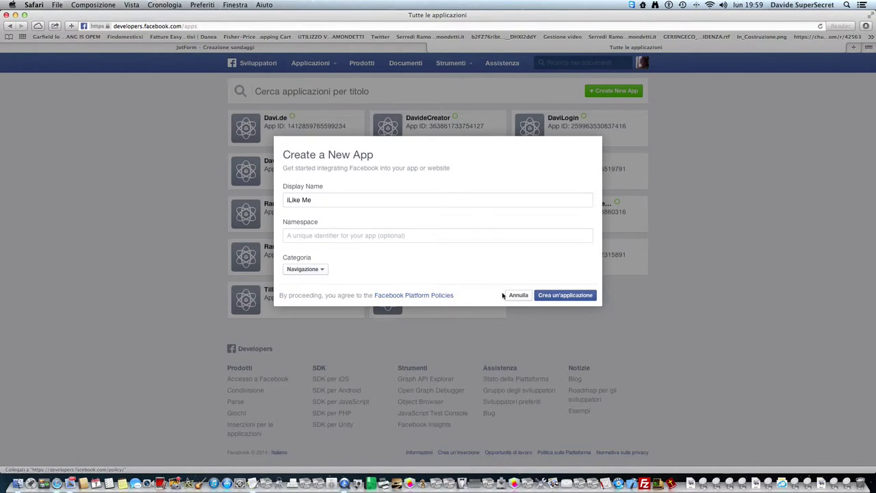
click(564, 295)
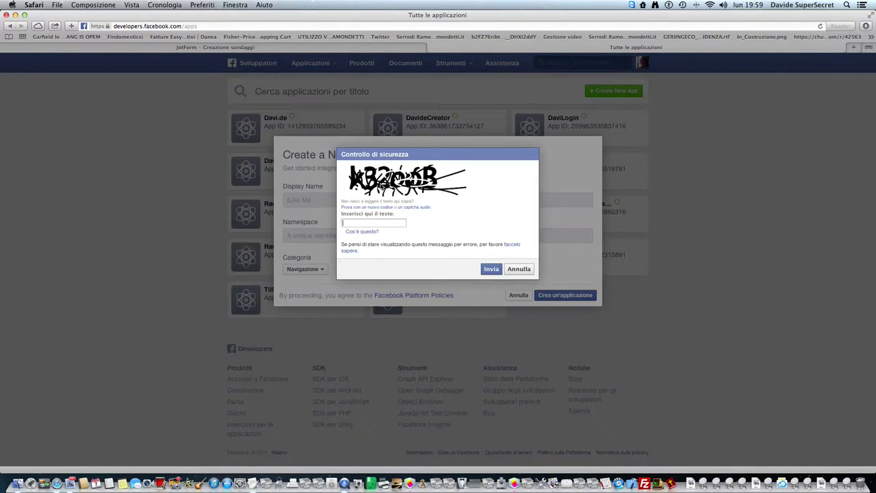
text(k32oob)
click(485, 271)
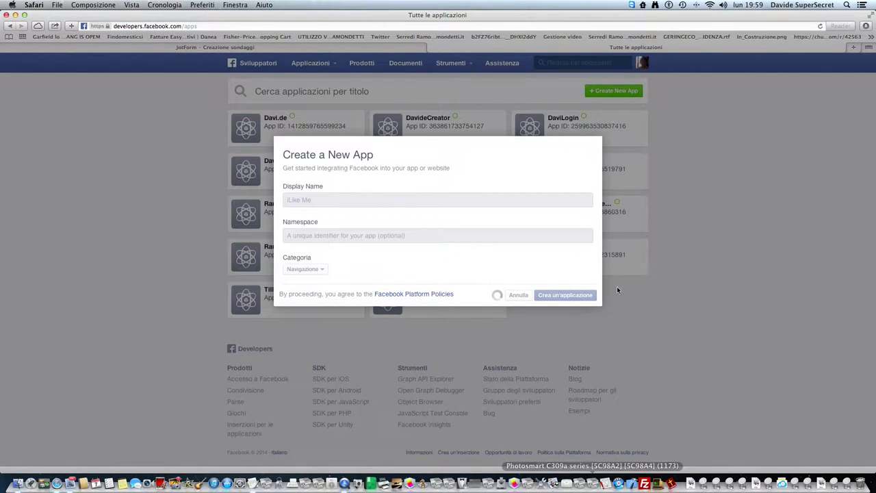
key(super+t)
- Reload developers.facebook.com/apps and open the iLike Me app's App Details page
text(d)
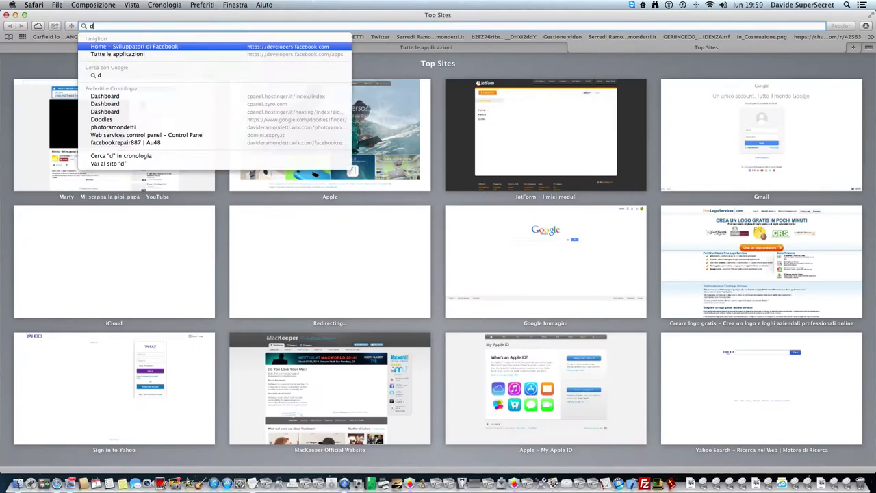
text(evelopers.facebook.com/ap)
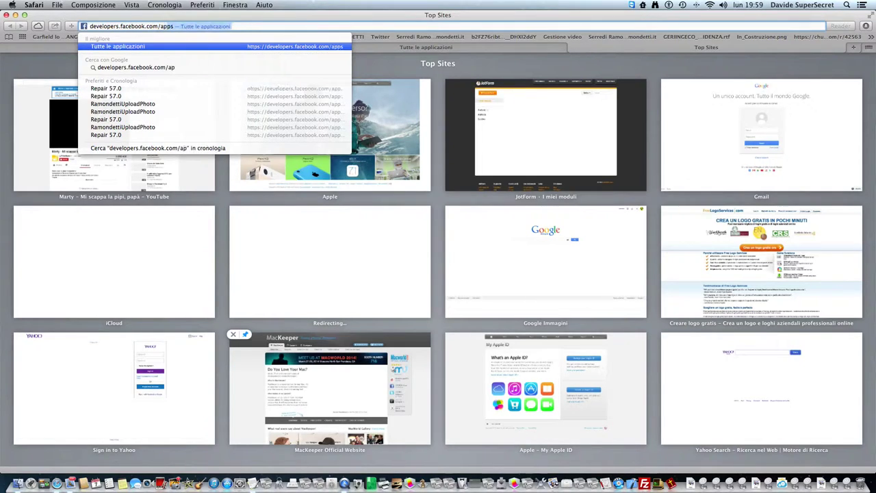
key(Return)
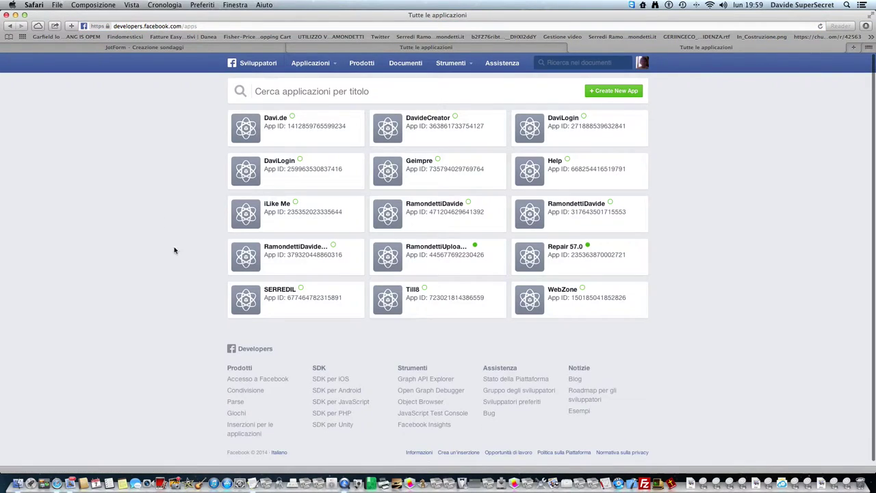
click(241, 212)
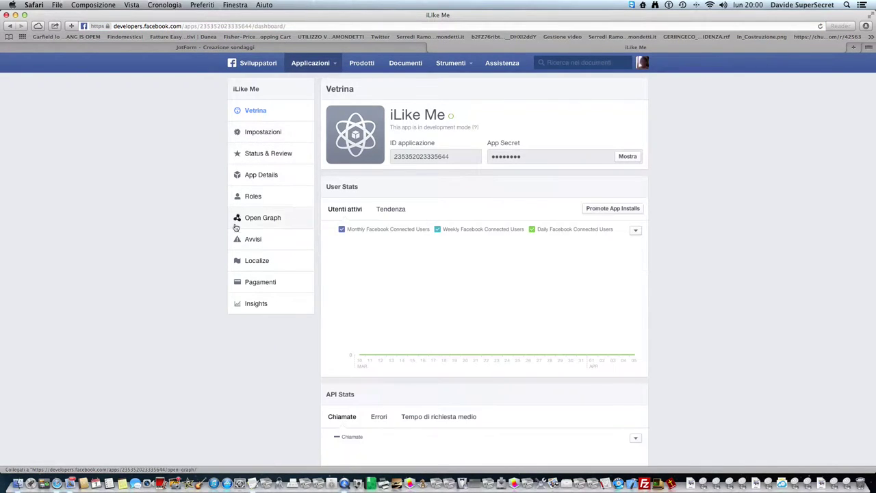
click(256, 175)
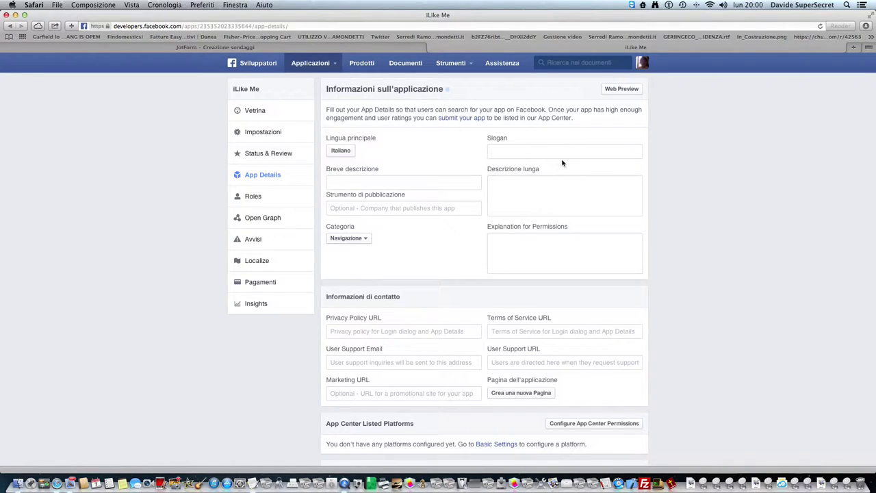
- Enter slogan 'Application For iLike', short description 'iLike Me' and an Applications publisher
text(Application For iLike)
click(370, 182)
text(iLike Me)
click(332, 208)
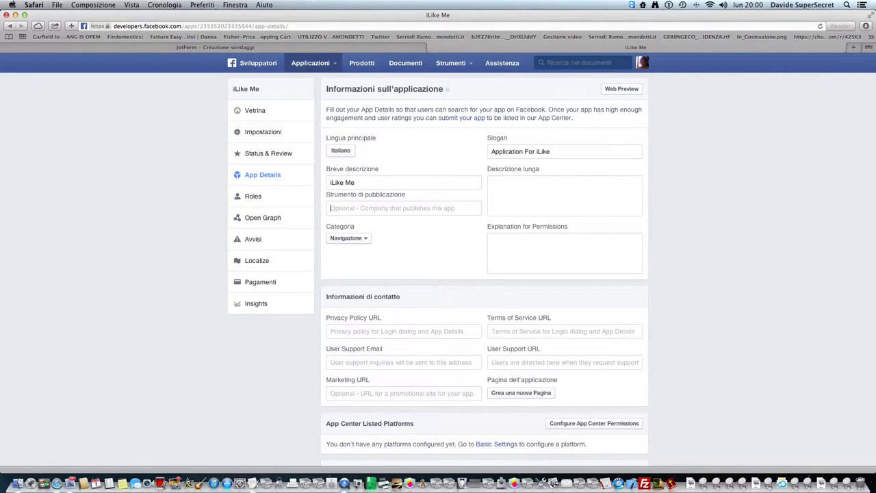
text(Ap)
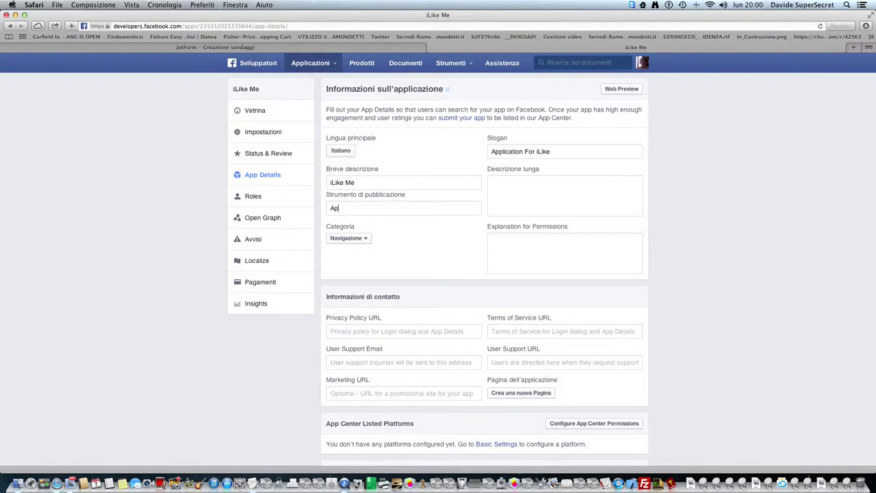
text(plications)
text(M)
- Set the long description to 'iLike Me Website' and the permissions explanation to 'yourwebsite.com'
key(BackSpace)
key(BackSpace)
key(BackSpace)
text(iLike Me Website h)
key(BackSpace)
key(BackSpace)
key(BackSpace)
text(m.com)
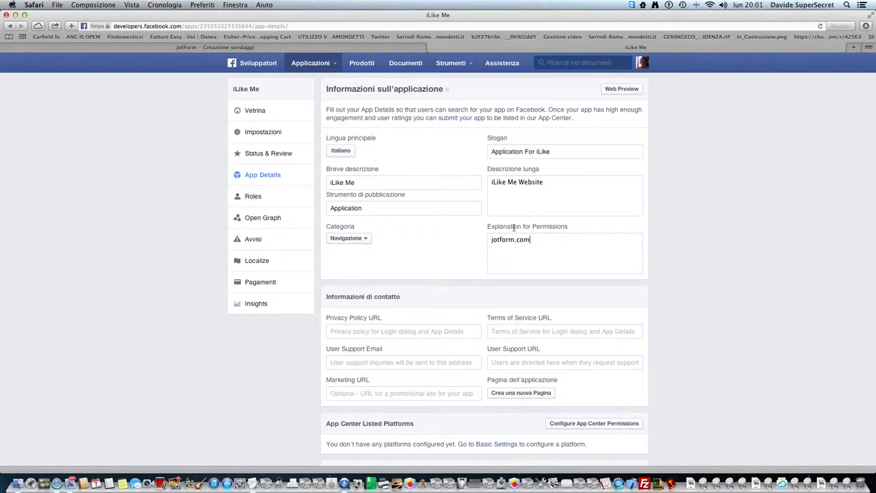
drag(532, 239, 413, 236)
text(ramondet)
key(BackSpace)
key(BackSpace)
key(BackSpace)
key(BackSpace)
key(BackSpace)
key(BackSpace)
text(yourwebsitec)
key(BackSpace)
text(.ci)
scroll(360, 366, down, 1)
- Fill in yourwebsite.com privacy policy and terms URLs plus a placeholder support e-mail
click(368, 328)
text(http://)
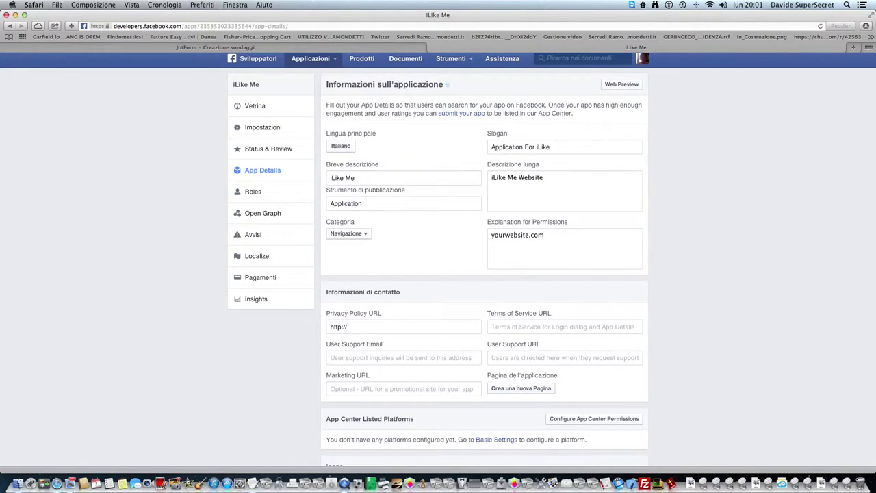
text(yourwebsite.com/term)
key(BackSpace)
text(privacycont)
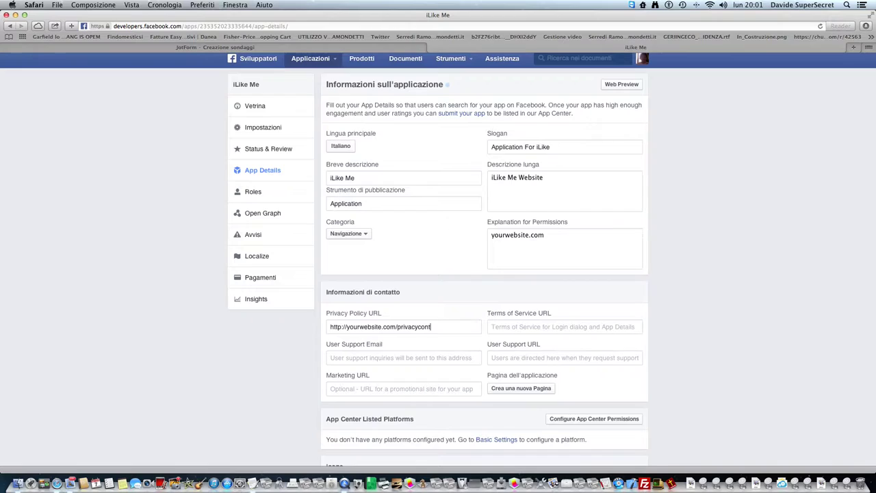
text(ract.html)
key(Tab)
text(https)
key(BackSpace)
text(://yo)
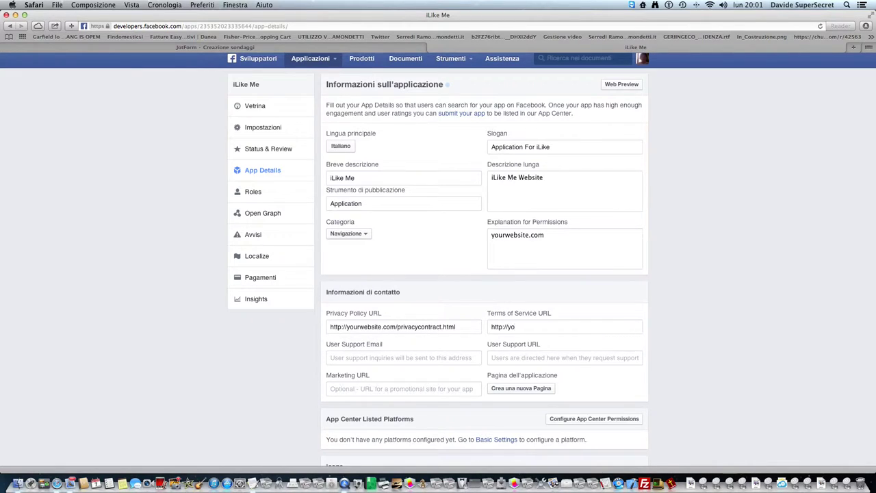
text(urwebsite.com/termsmye)
key(BackSpace)
key(BackSpace)
key(BackSpace)
text(example@example.com)
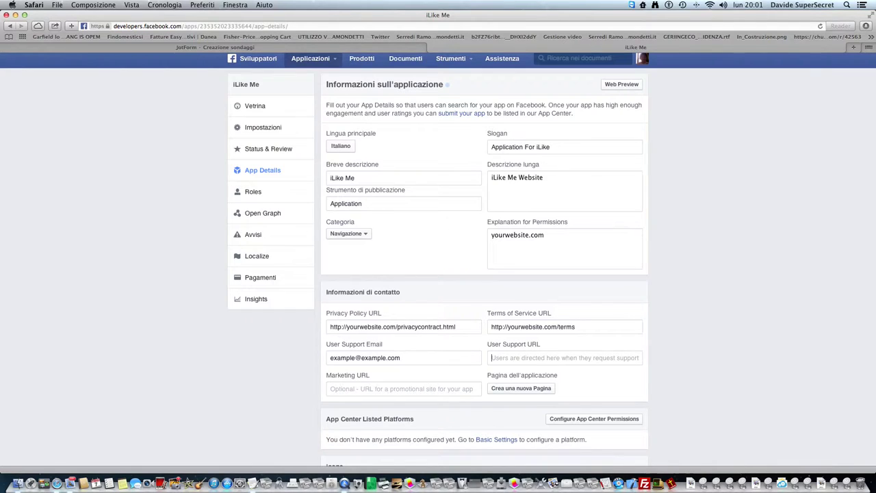
click(492, 358)
text(http://)
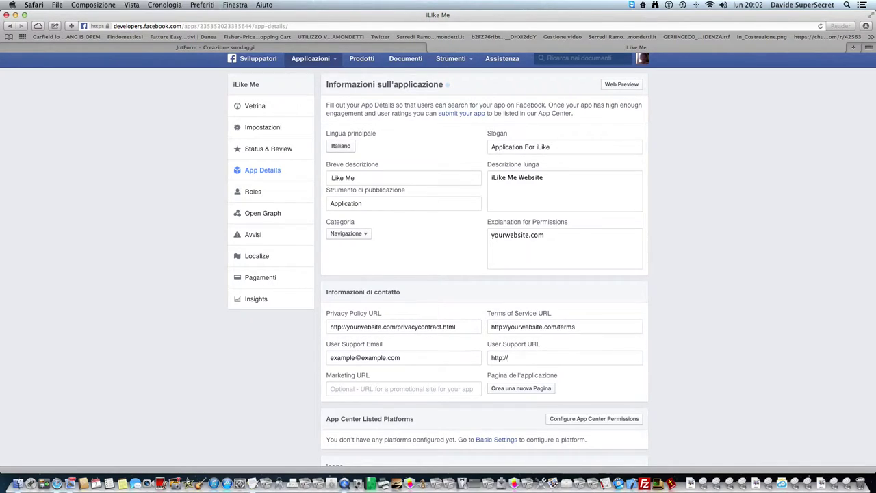
text(support.mywebsite.com)
key(Tab)
text(http://)
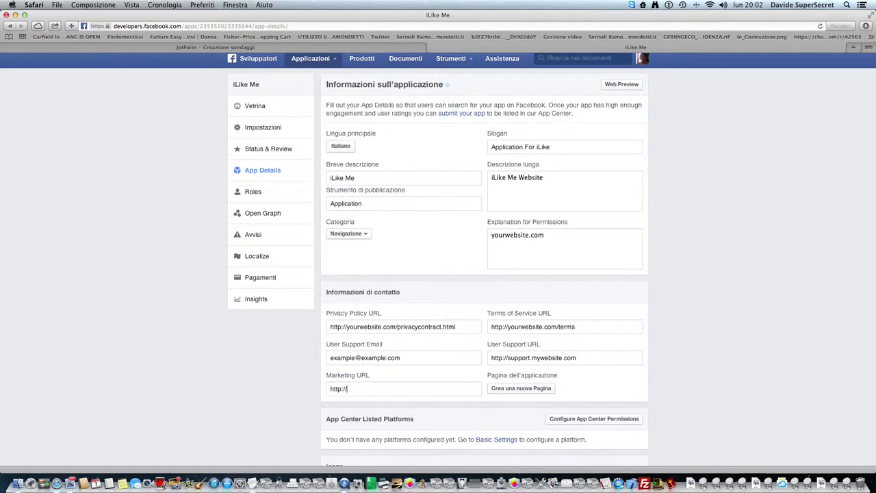
text(mark.ej)
key(BackSpace)
text(yourwebsite.com)
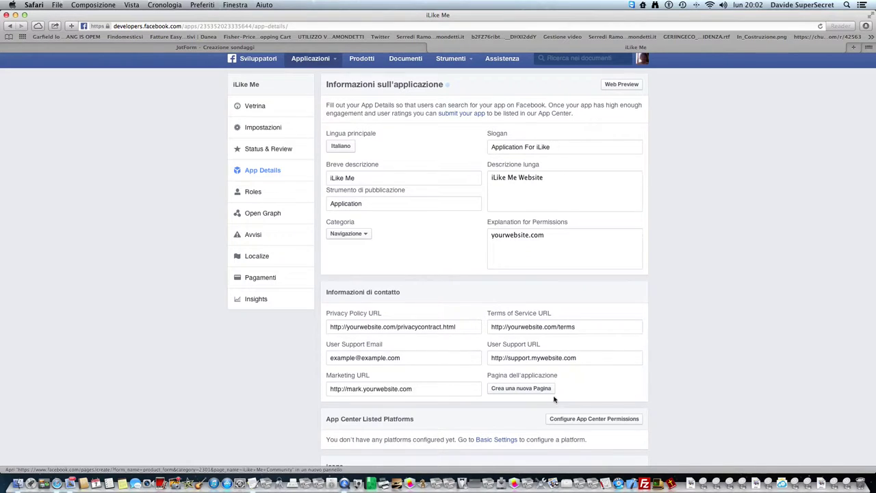
scroll(414, 404, down, 8)
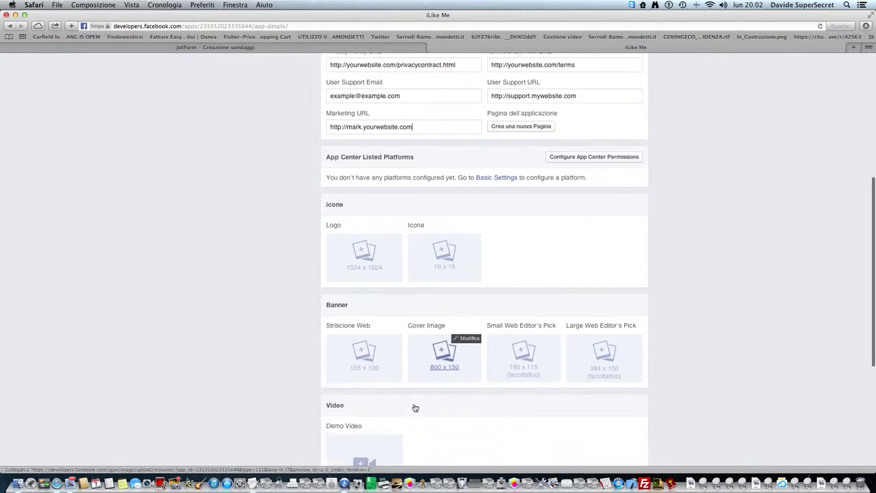
scroll(410, 409, down, 5)
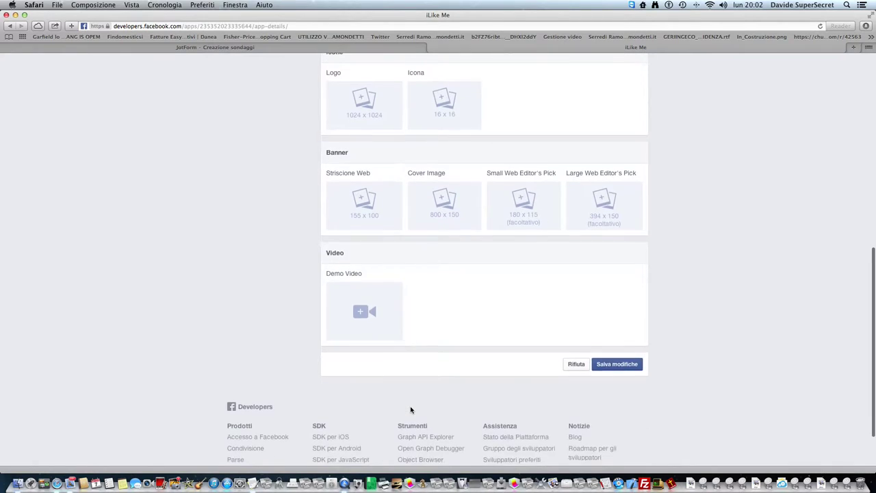
- Extend the short description to 'iLike Me Website From My Form' and save the changes
click(610, 371)
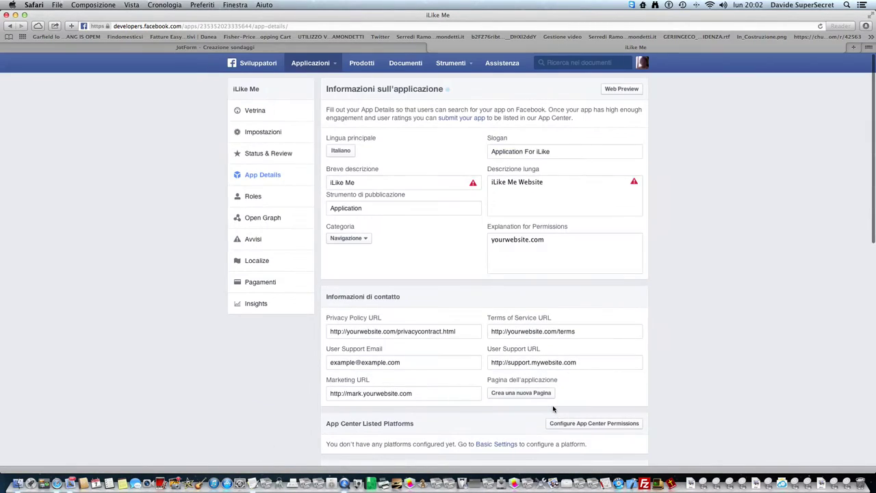
mouse_move(392, 176)
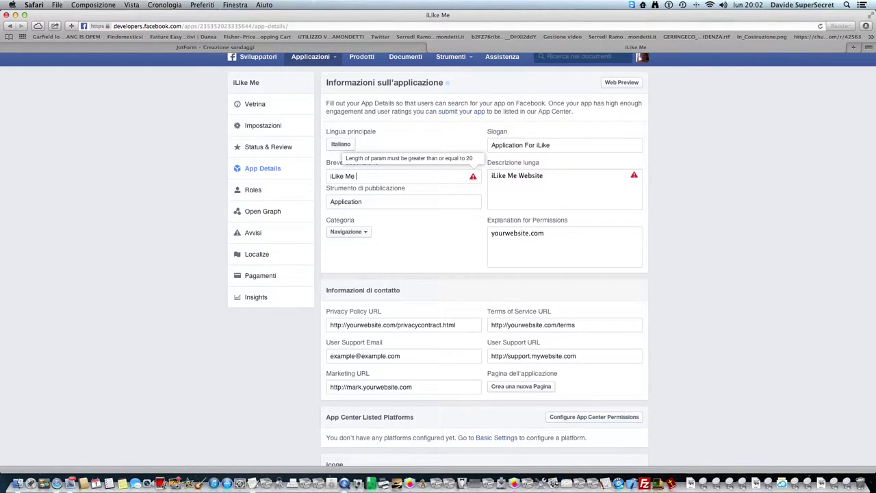
text(Website From My Form)
scroll(622, 327, down, 10)
click(616, 395)
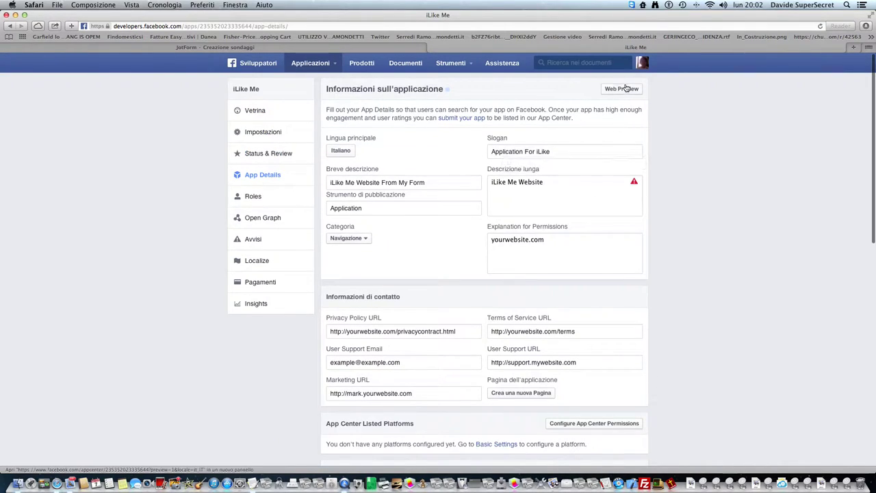
- Preview the iLike Me app's App Center page, then close the preview
click(628, 91)
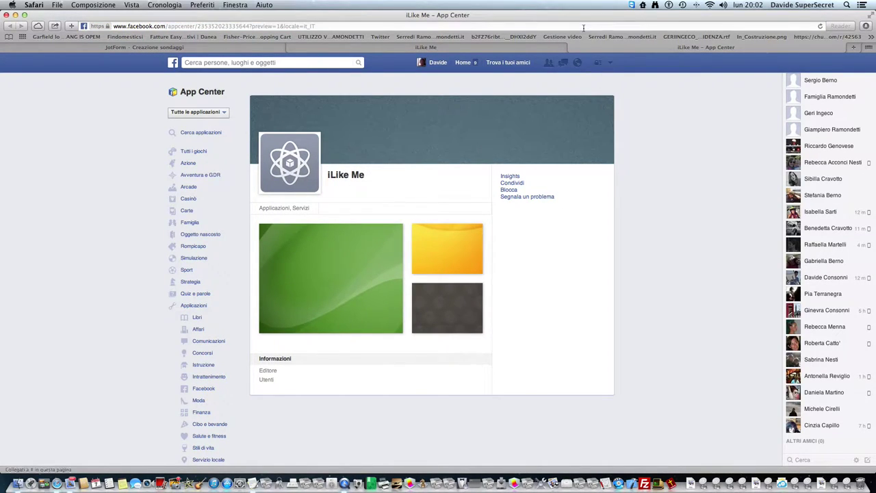
click(571, 48)
click(571, 48)
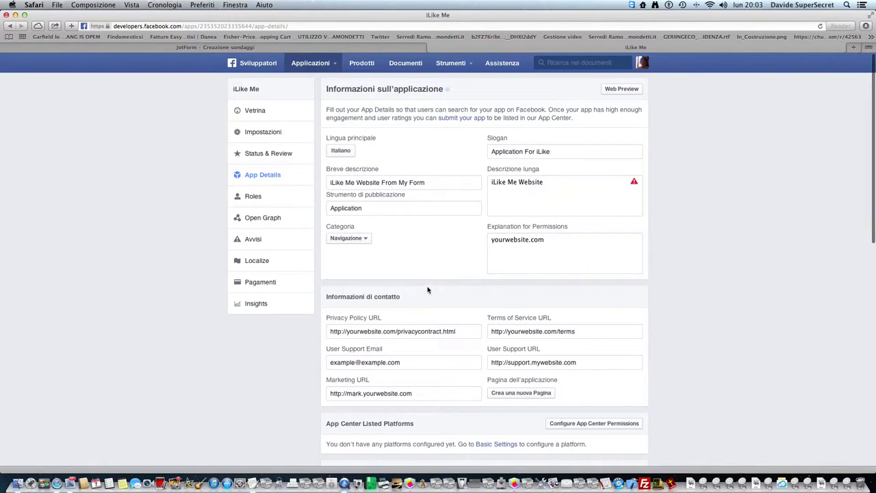
- Return to the Vetrina dashboard and select the ID applicazione to copy it
scroll(427, 289, down, 4)
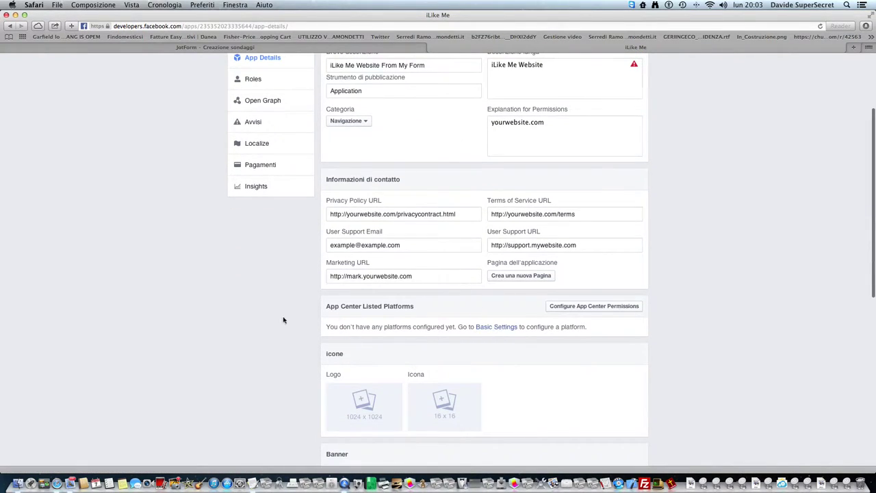
scroll(288, 320, up, 4)
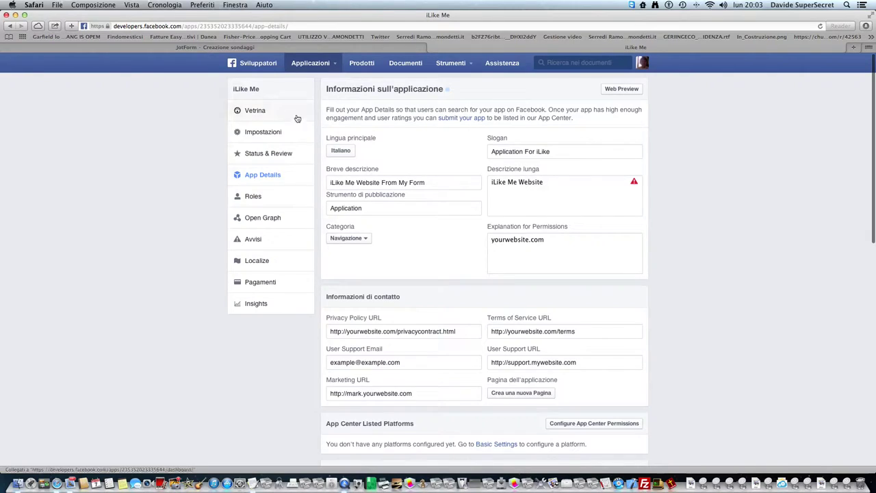
click(279, 112)
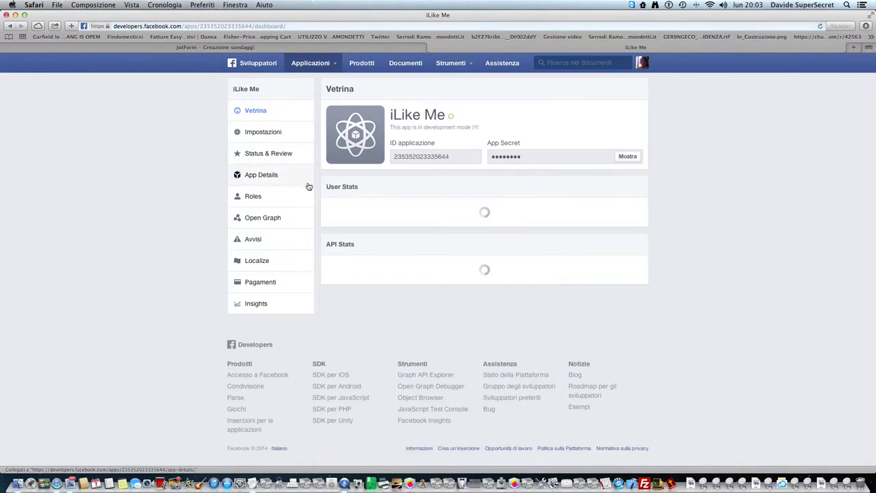
drag(464, 157, 392, 157)
key(super+c)
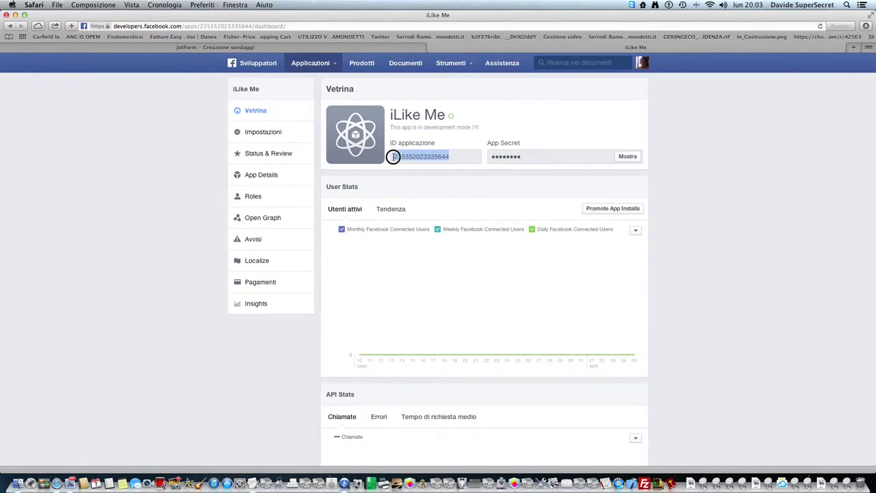
- Paste the copied app ID into the widget's Facebook App ID field and finish its settings
click(291, 46)
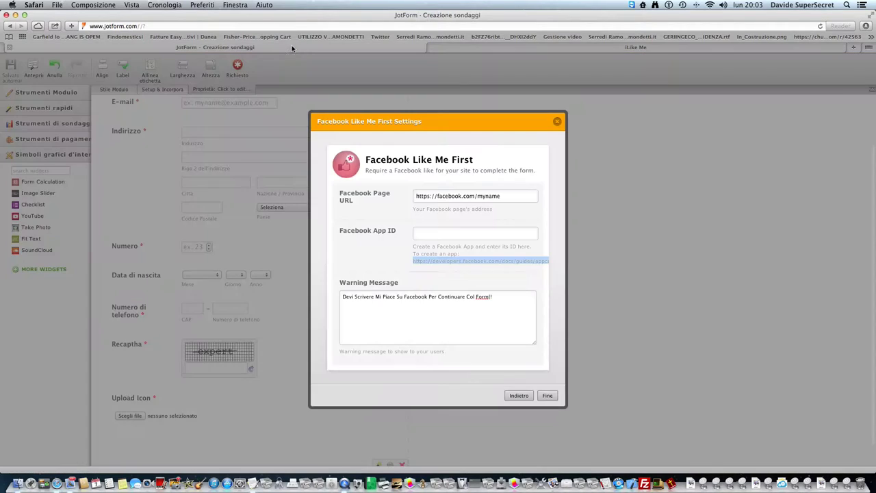
click(430, 234)
key(super+v)
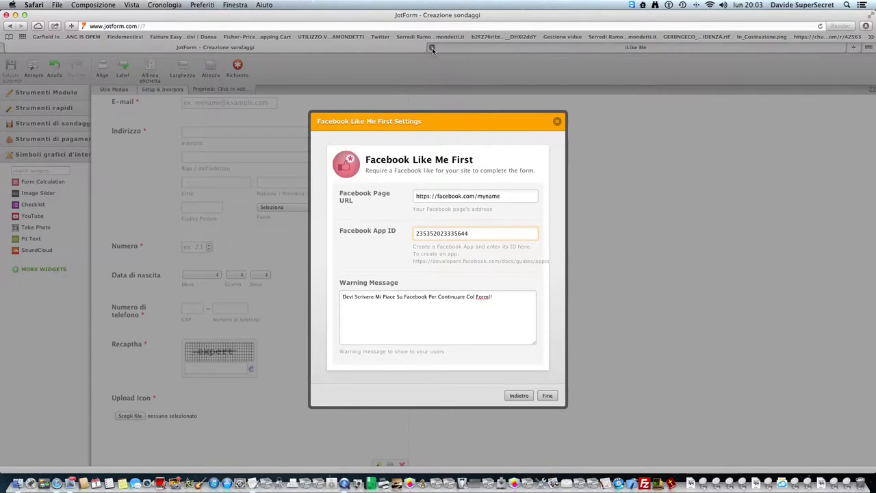
click(431, 48)
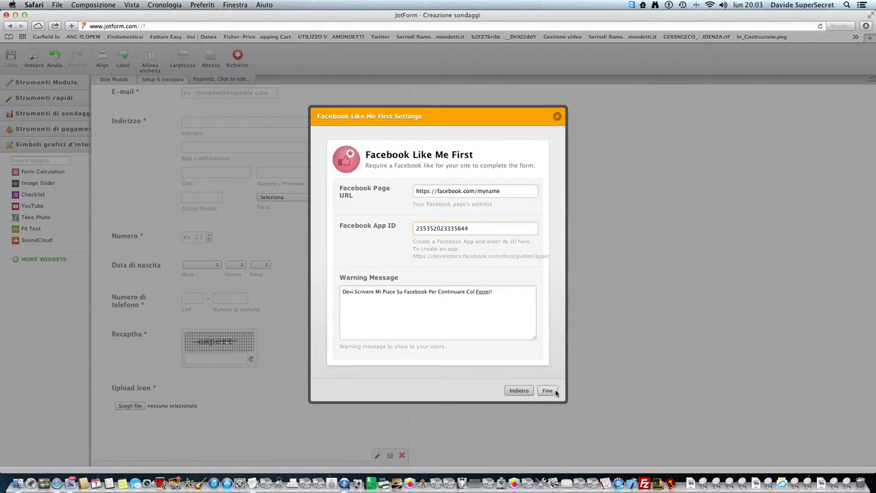
click(547, 391)
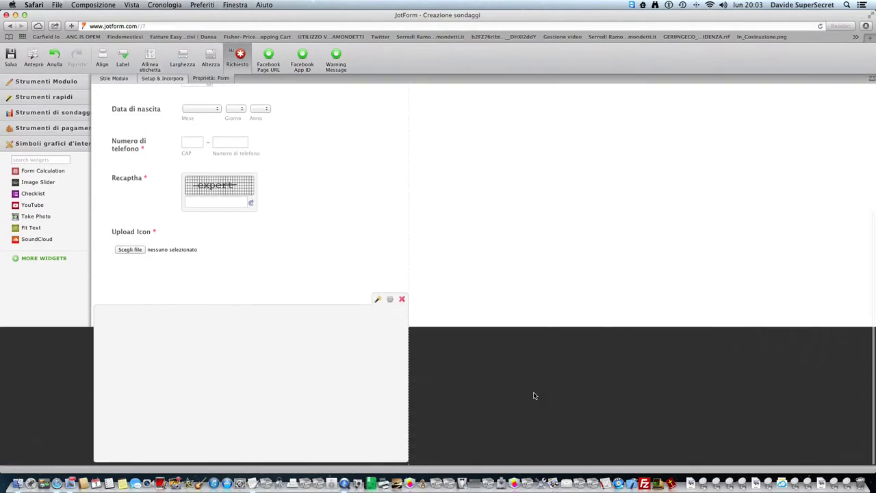
- Add an Invia submit button and a Svuota modulo reset button at the form's bottom
click(55, 83)
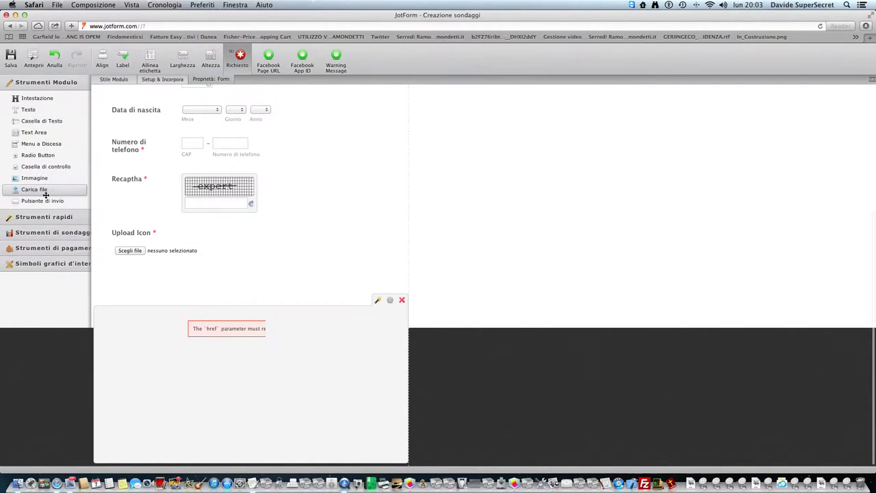
drag(239, 486, 240, 438)
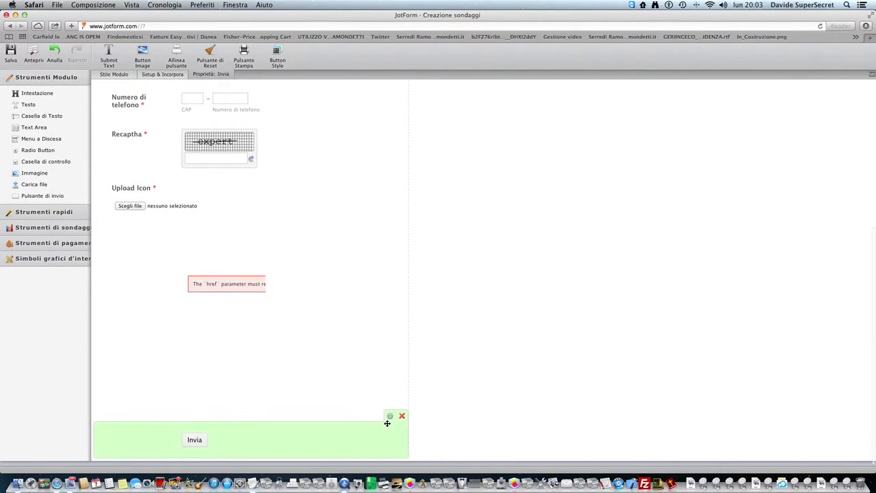
click(212, 58)
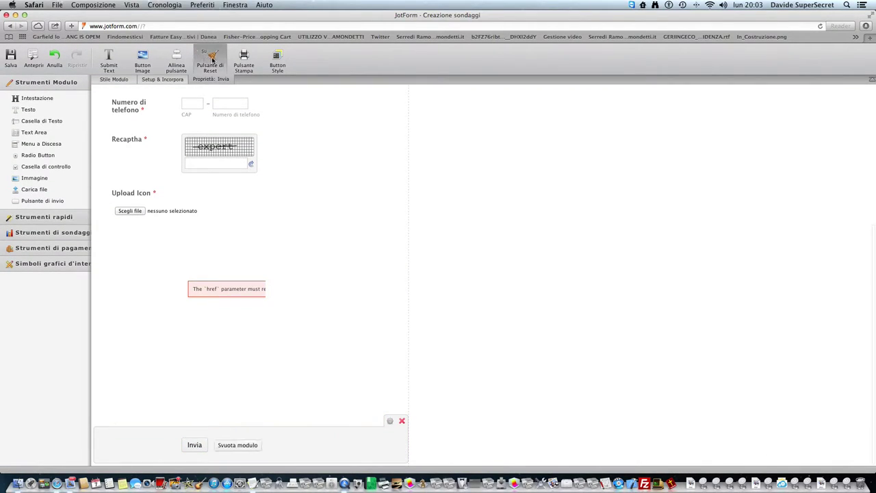
click(159, 79)
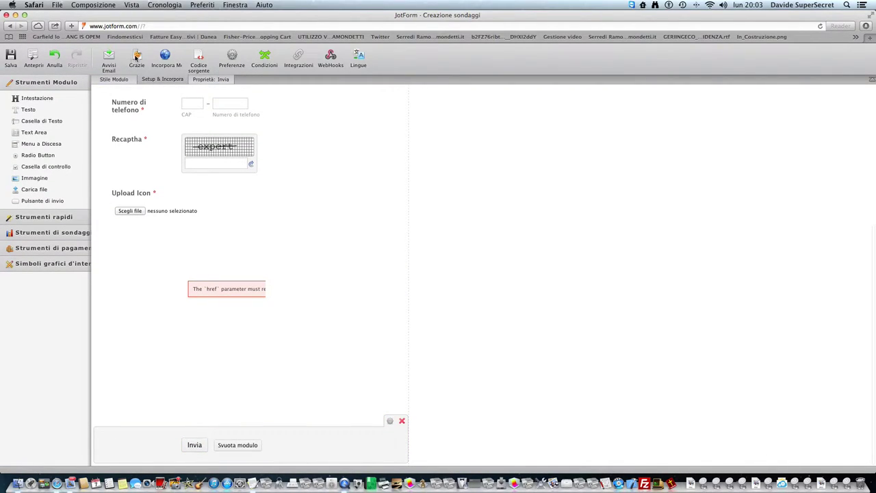
- Choose Messaggio di ringraziamento as the after-submission action and finish its setup
click(137, 60)
click(420, 275)
click(539, 306)
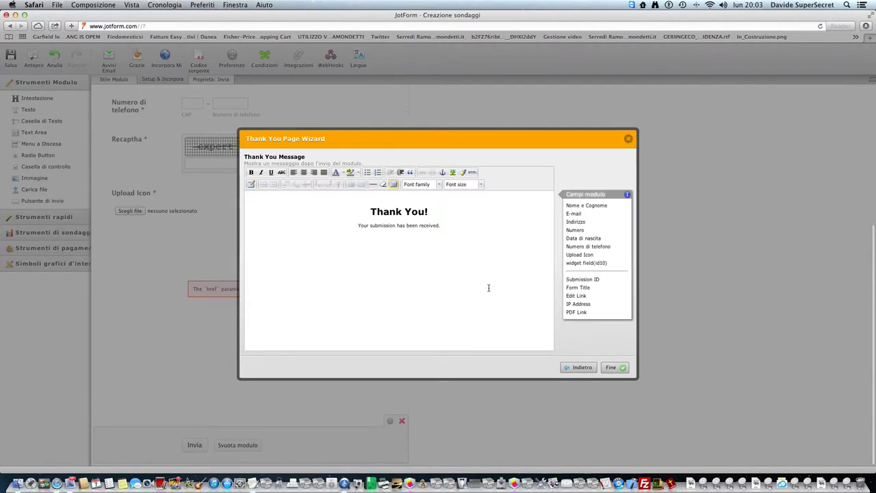
triple_click(433, 211)
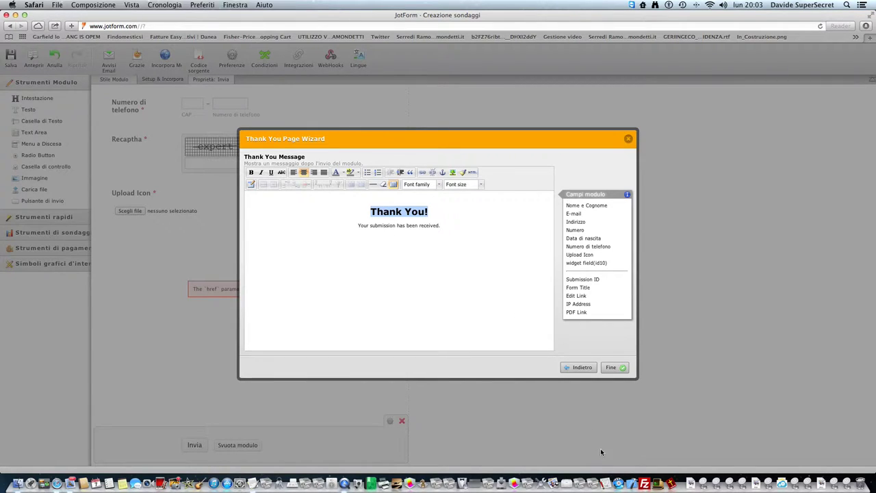
click(611, 370)
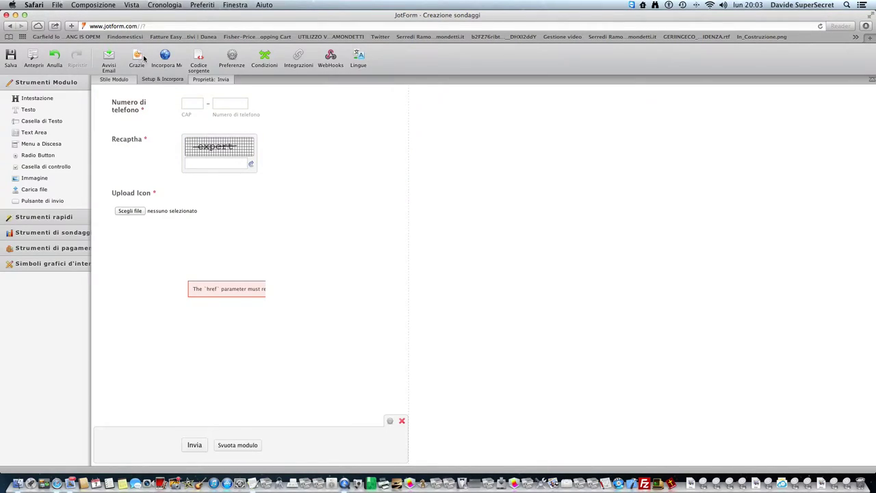
- Try the custom redirect URL option, then switch back to the thank-you message
click(137, 58)
click(392, 250)
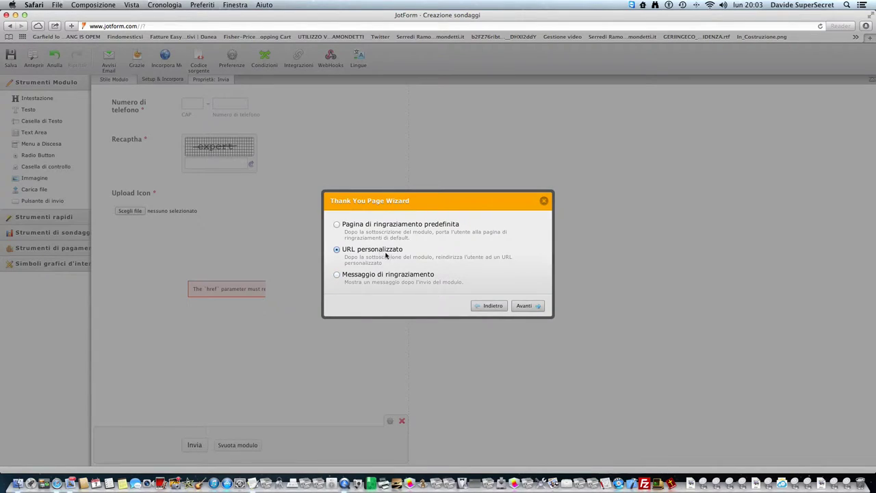
click(523, 305)
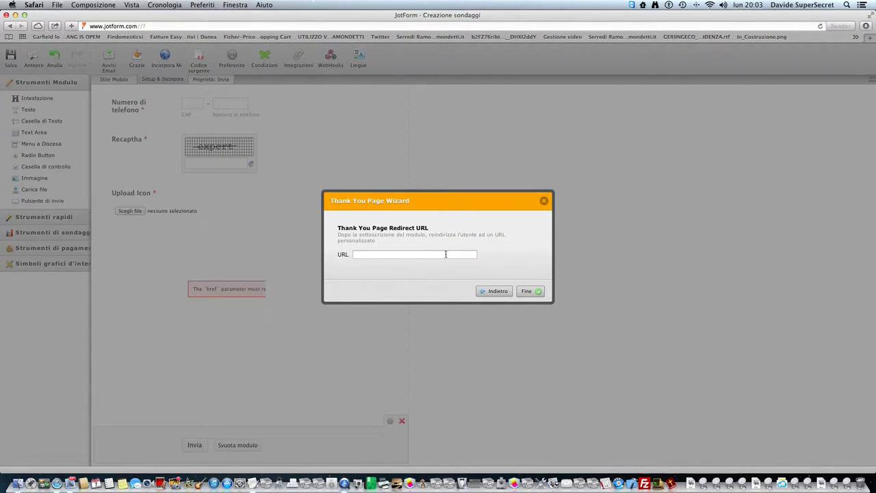
right_click(440, 265)
click(494, 291)
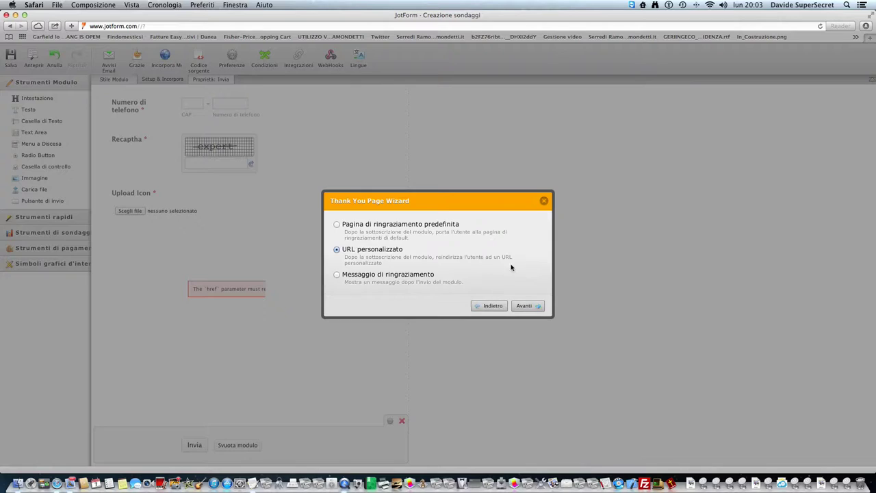
click(336, 274)
click(525, 308)
click(611, 368)
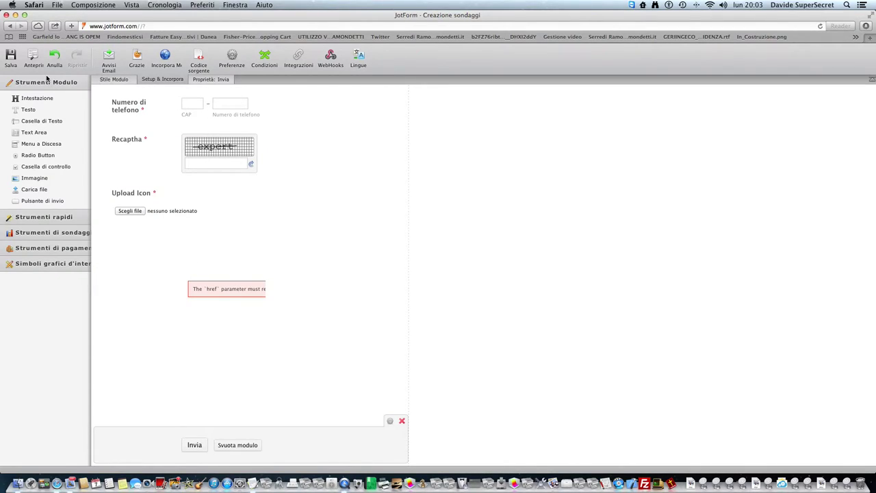
- Save the form and open its Anteprima preview
click(103, 65)
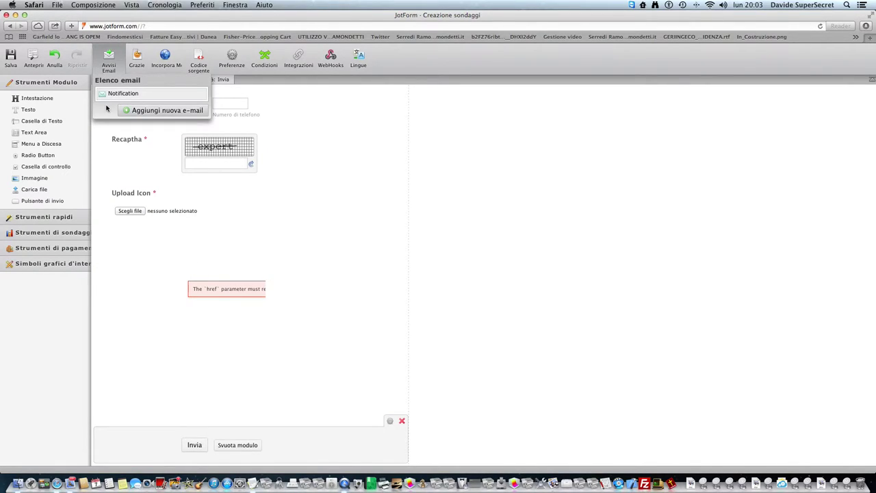
click(12, 58)
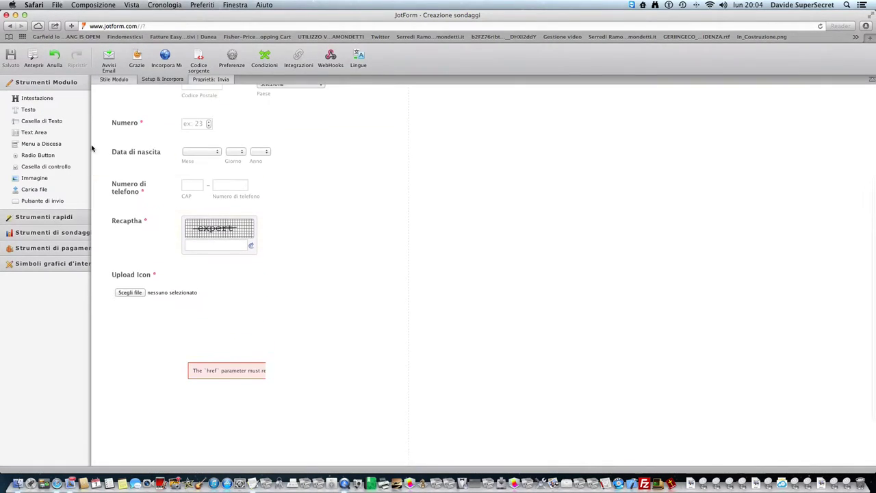
click(39, 58)
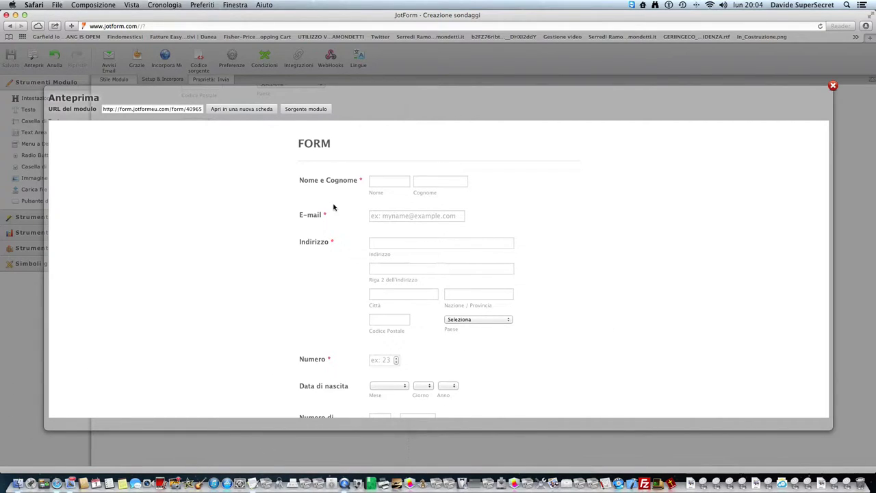
- Fill the name fields with surname 'MY' and the e-mail field with 'text'
click(379, 184)
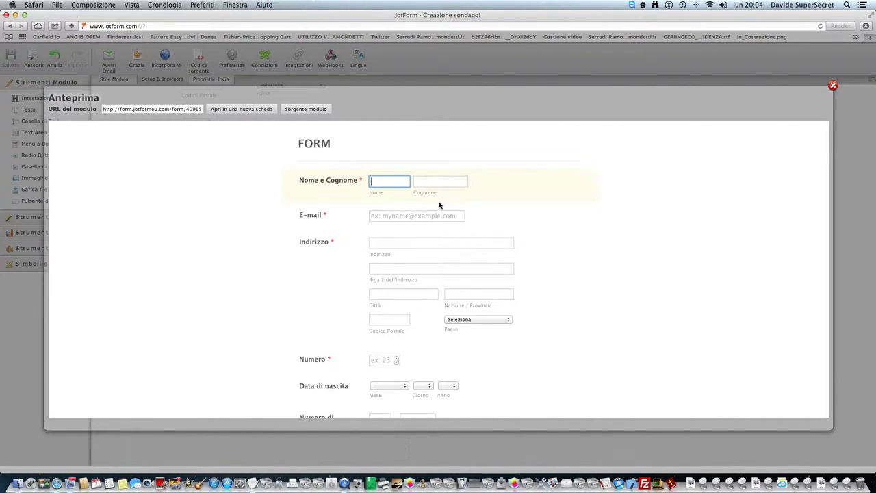
click(593, 184)
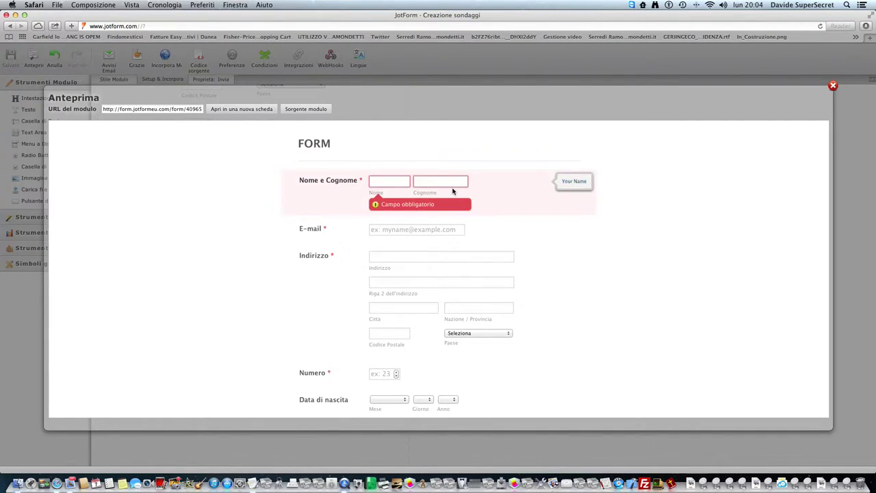
click(384, 183)
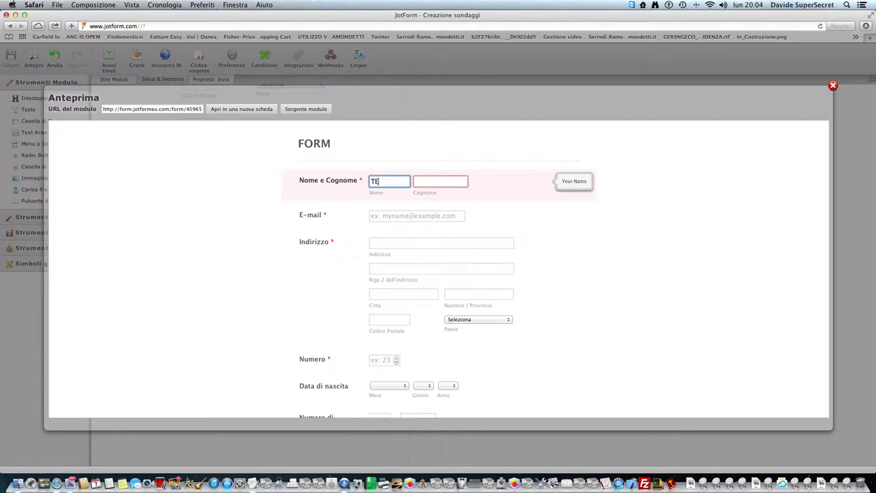
click(440, 182)
text(MY)
key(Tab)
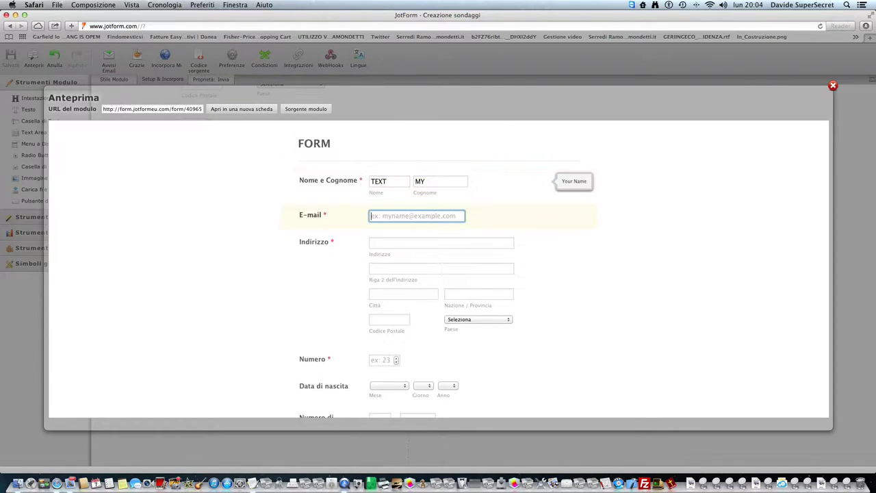
text(text@textmyform.com)
- Fill the Indirizzo address lines and city with 'Example'
click(441, 243)
text(Via)
key(Tab)
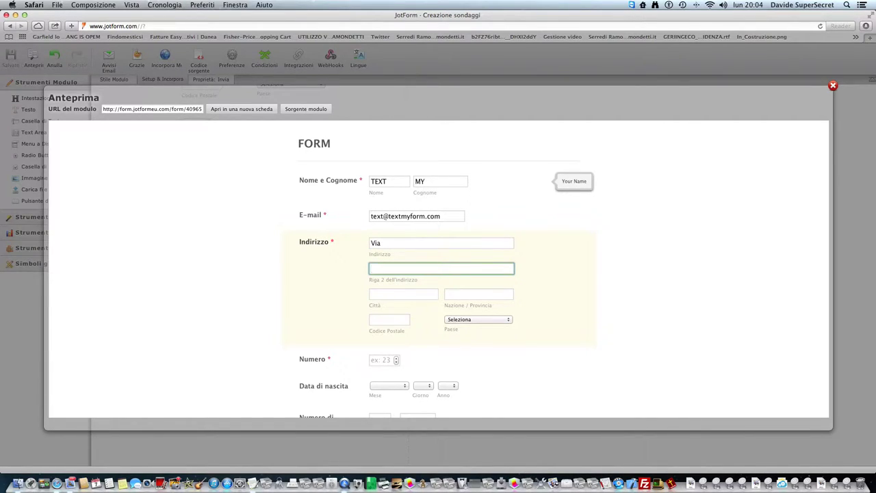
double_click(391, 243)
text(Example)
key(Tab)
text(Example)
key(Tab)
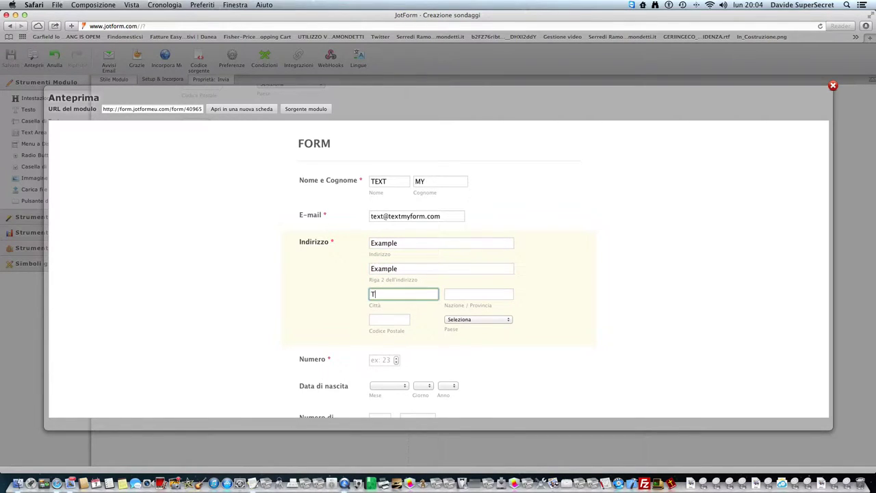
text(Example)
key(Tab)
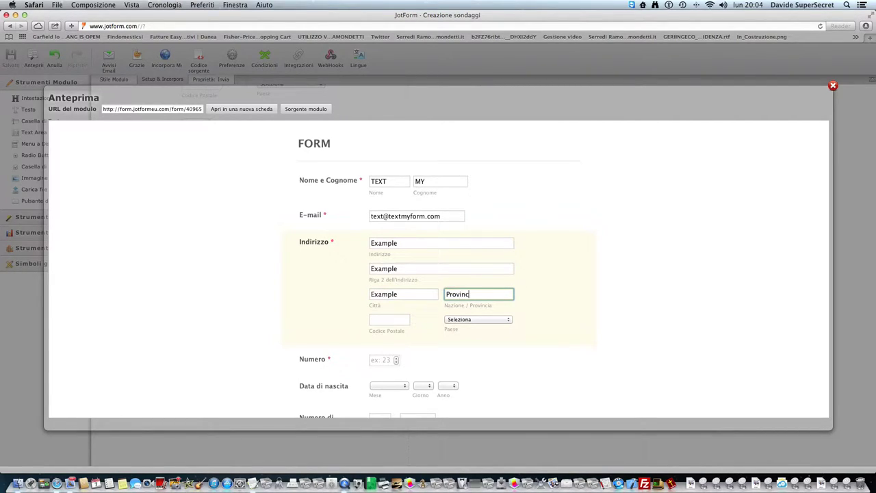
key(Tab)
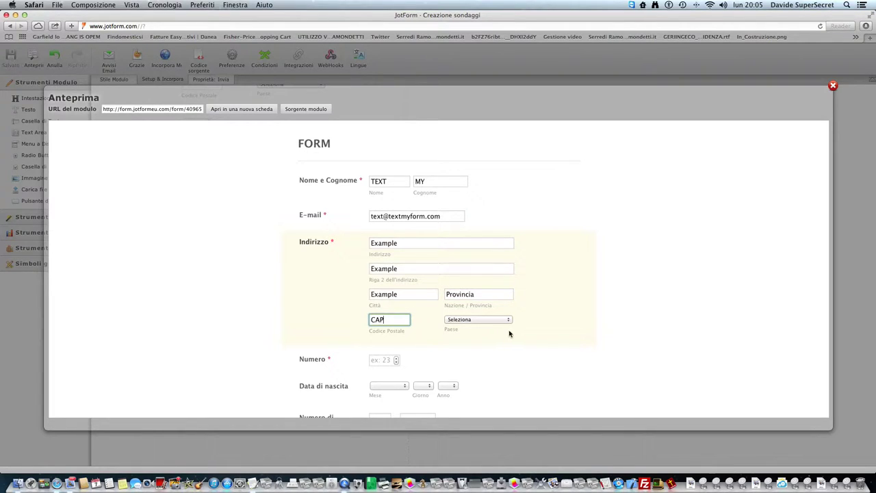
- Set the Paese country to Italy
click(490, 319)
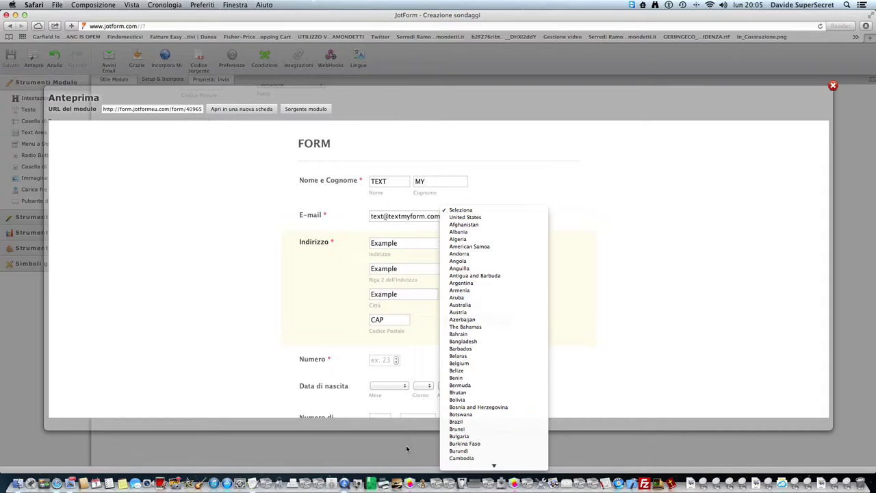
click(481, 254)
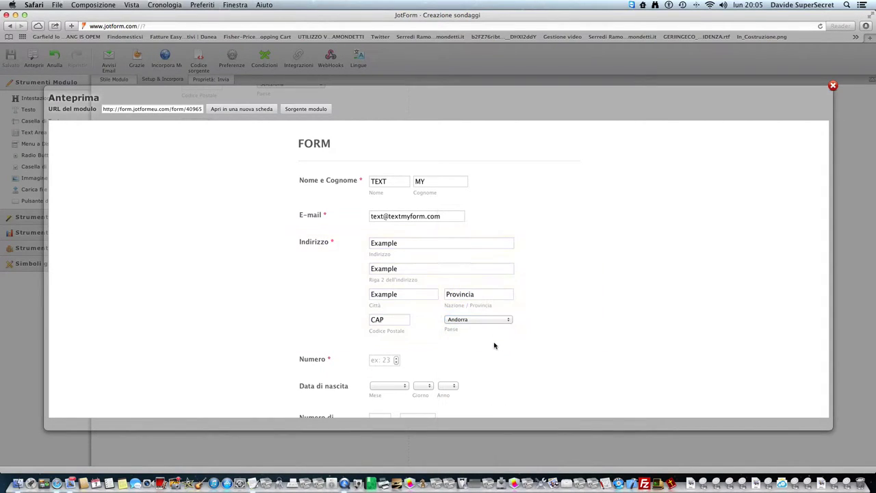
scroll(494, 344, down, 2)
click(496, 297)
mouse_move(493, 465)
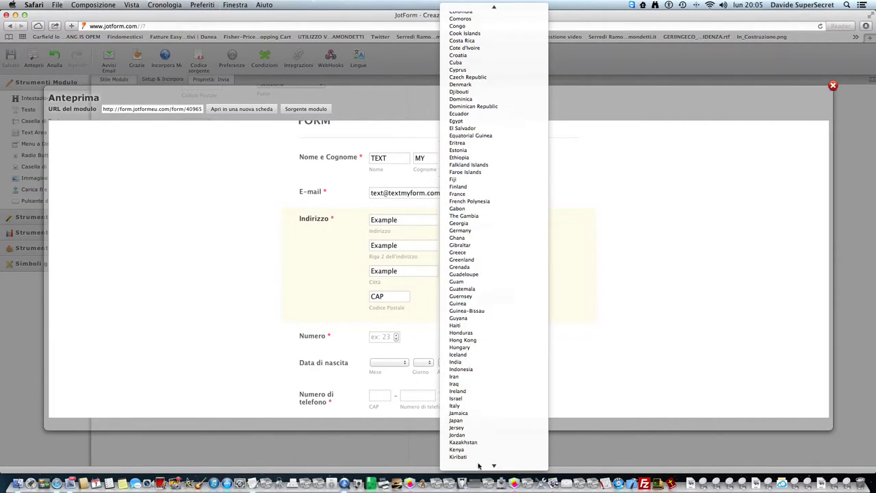
click(479, 399)
- Enter Numero 23 and a birth date of 3 Maggio
click(381, 335)
text(23)
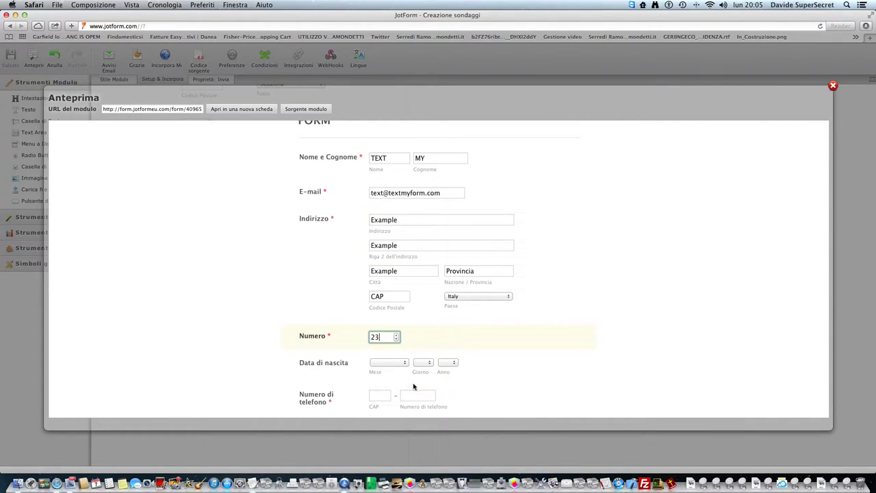
click(404, 363)
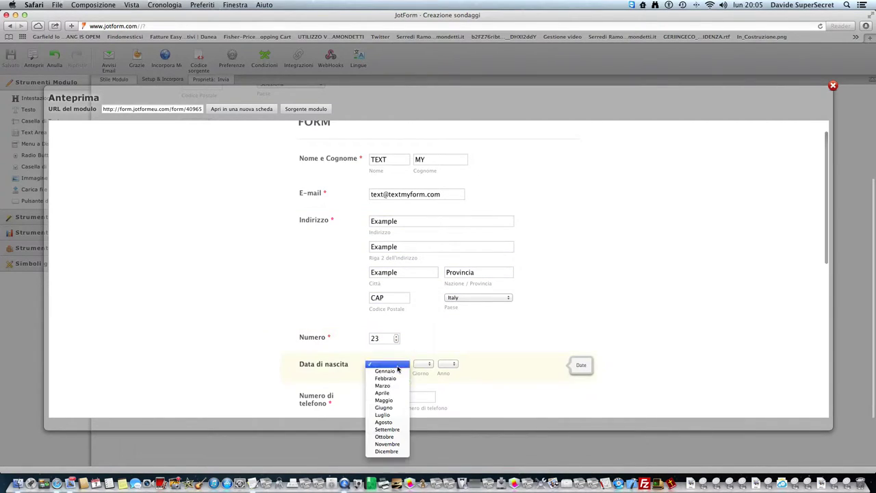
click(390, 400)
click(425, 363)
click(435, 387)
click(448, 364)
click(438, 418)
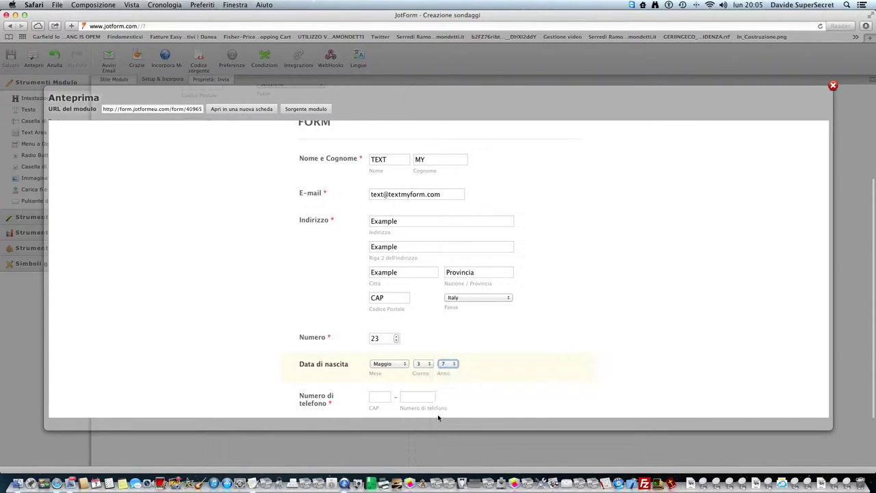
- Enter the phone area code and type the captcha answer
scroll(418, 397, down, 3)
click(381, 292)
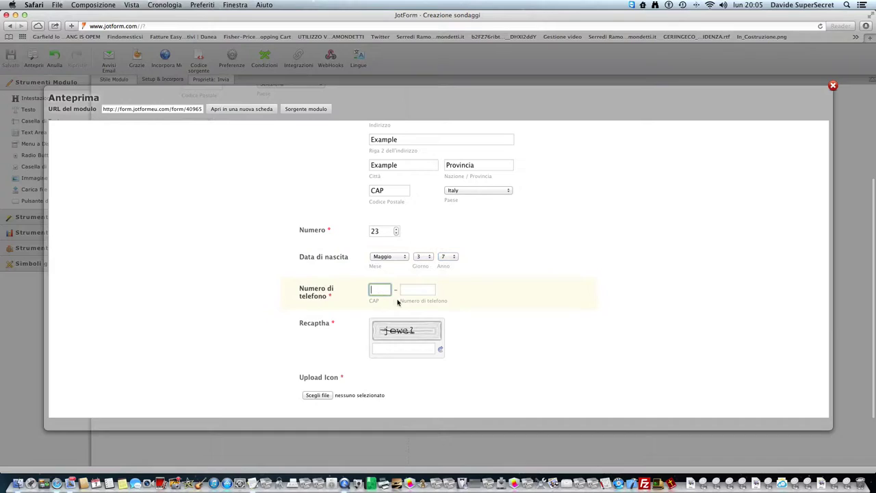
text(139)
key(Tab)
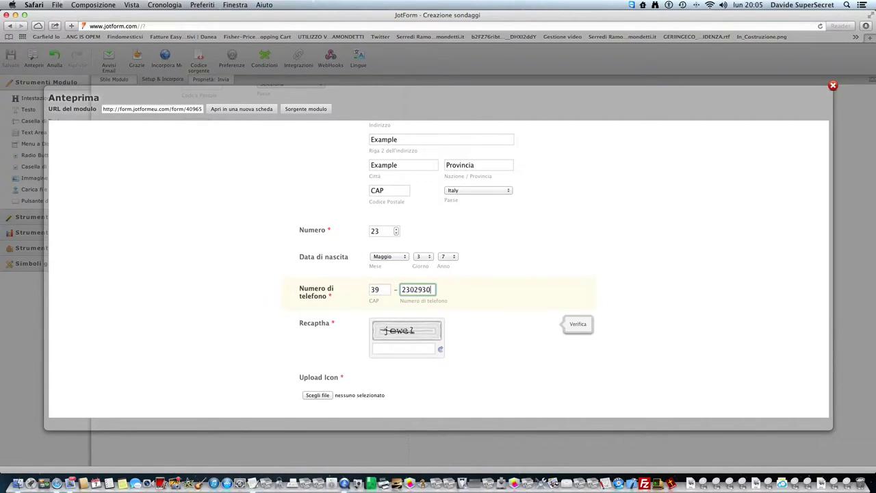
click(394, 350)
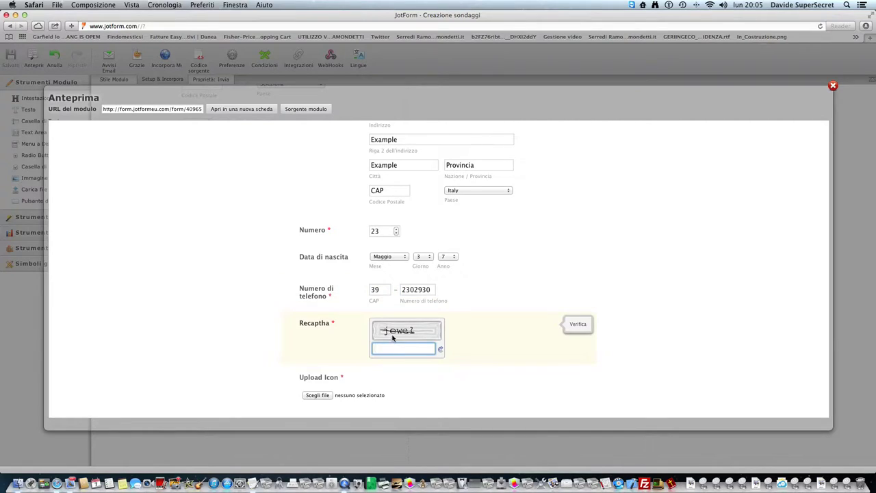
text(jewe?)
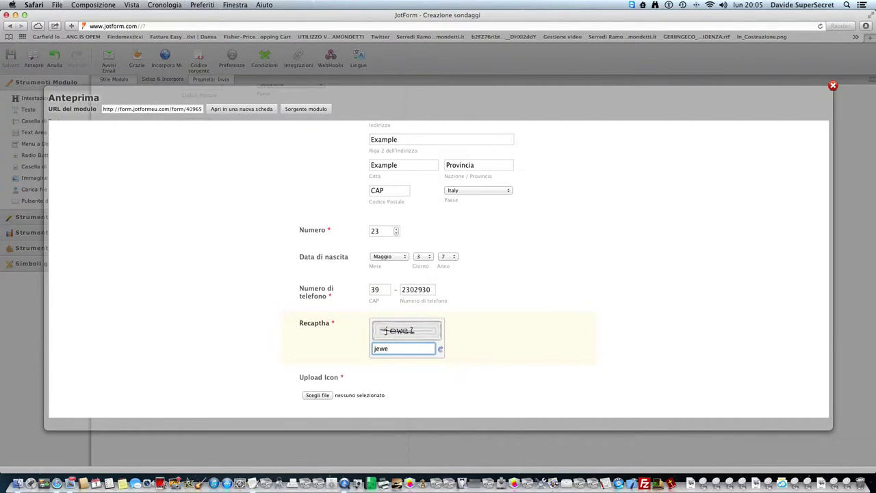
- Attach a PNG icon file to Upload Icon, then open the Like widget's context menu
click(319, 394)
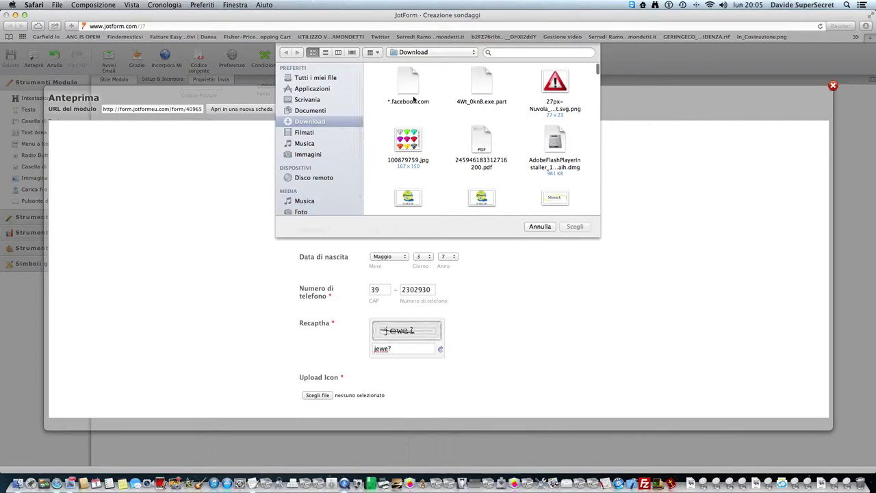
click(554, 82)
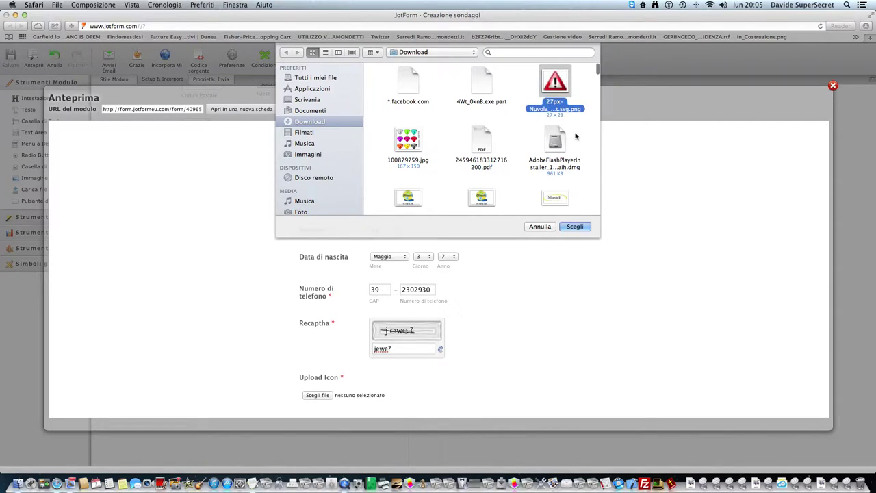
click(574, 228)
scroll(541, 287, down, 5)
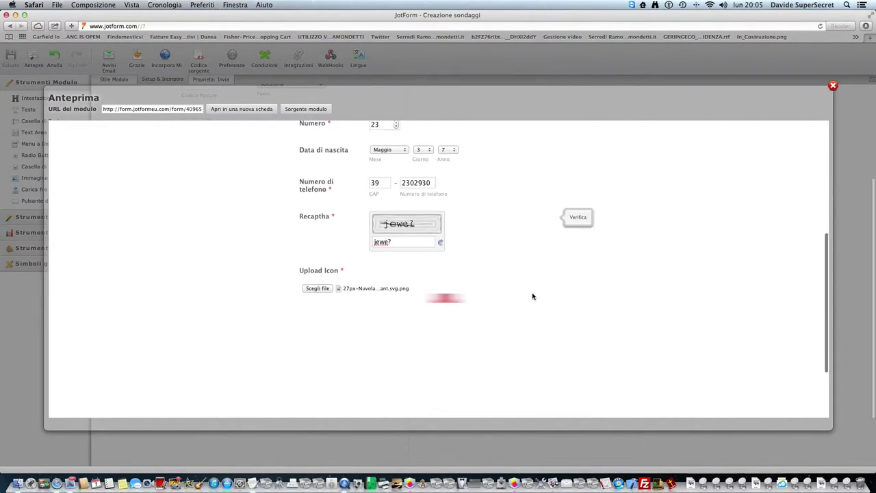
scroll(399, 291, down, 3)
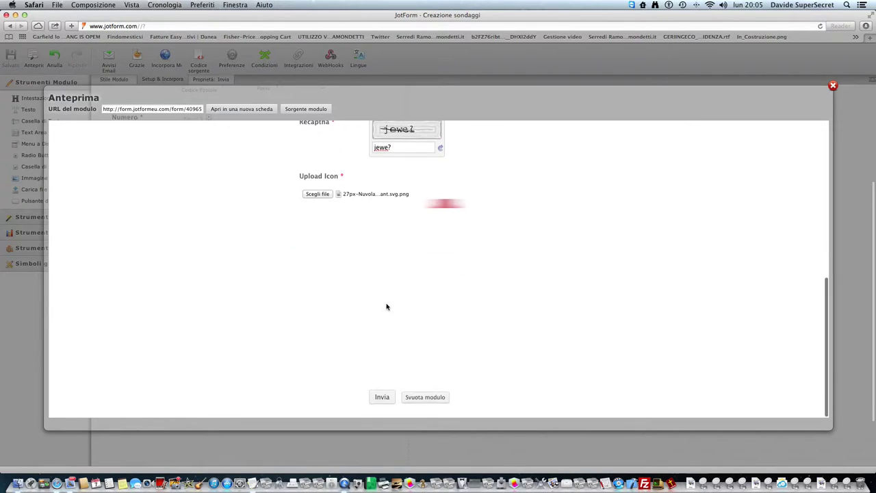
right_click(381, 310)
- Check the Like widget in a separate window, close the preview, and reopen Like Me First settings
click(396, 351)
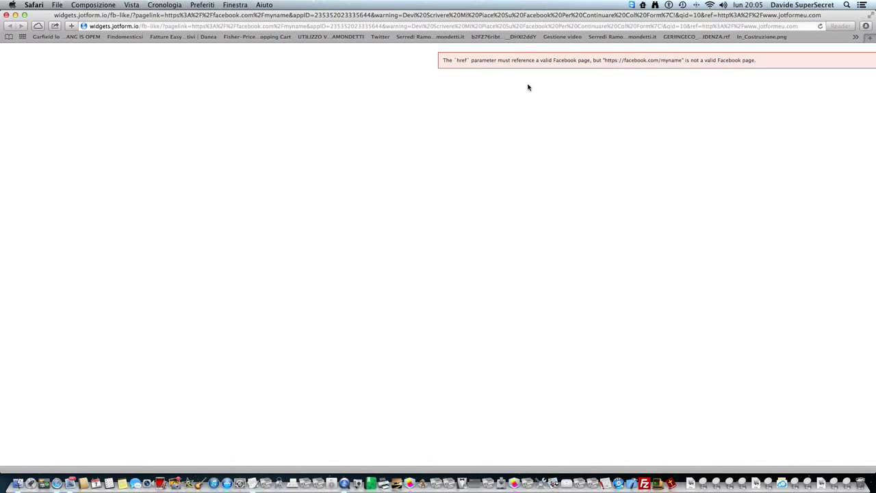
click(6, 15)
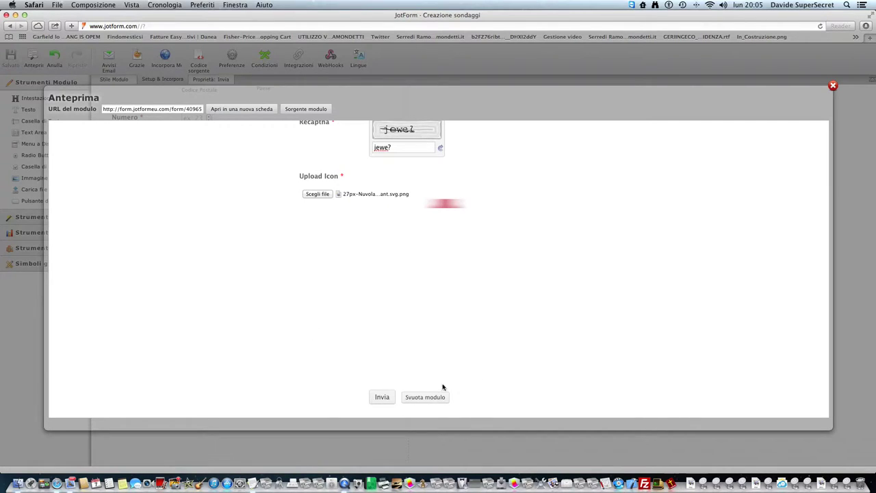
click(832, 86)
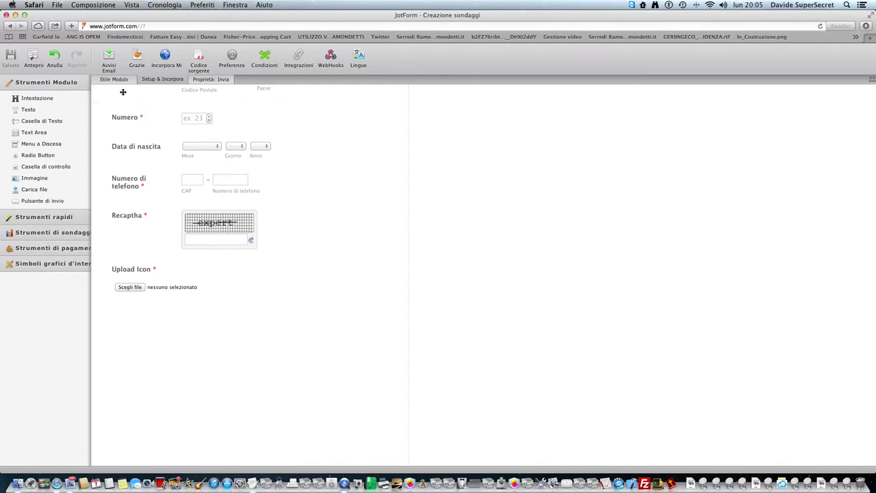
click(208, 364)
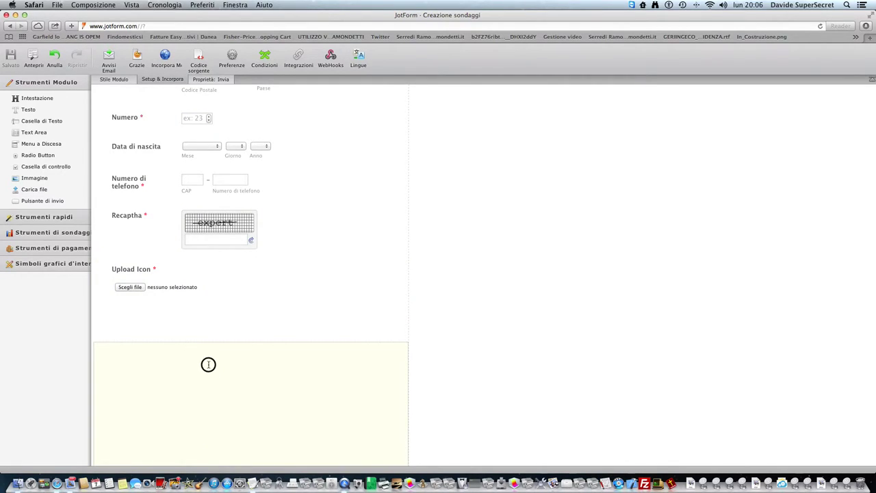
click(378, 336)
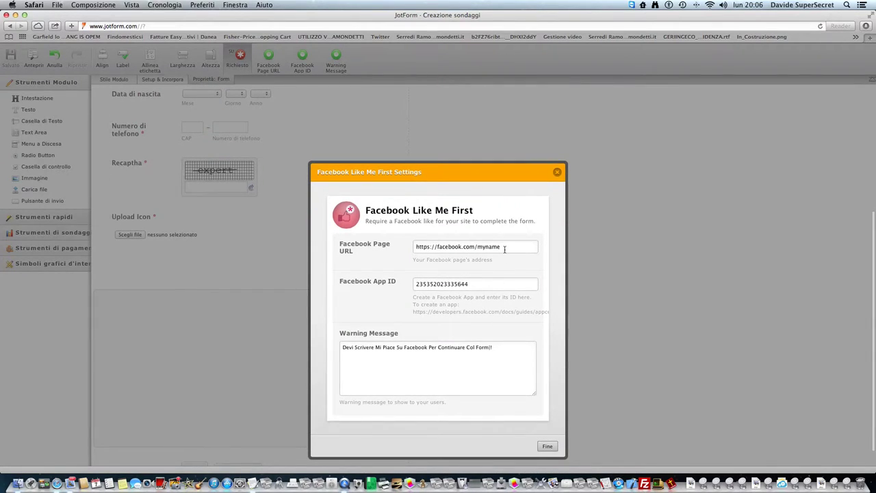
- Open developers.facebook.com/apps in a new tab and open the iLike Me app
key(super+t)
text(deve)
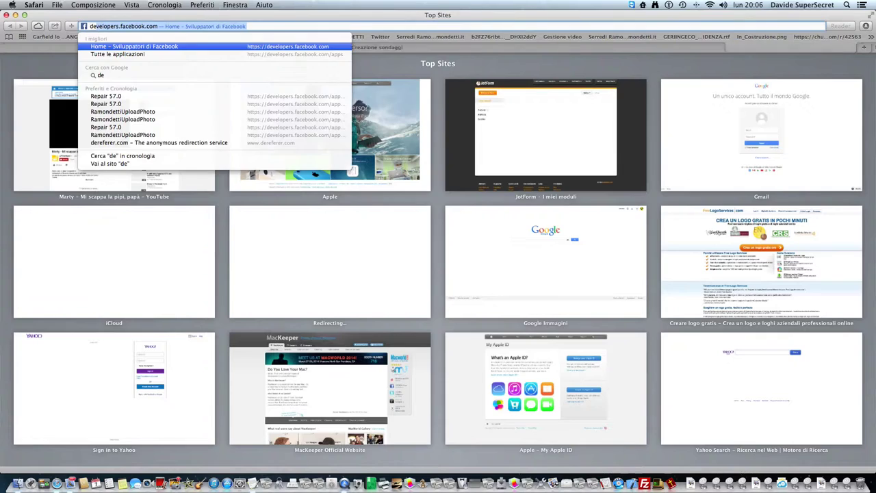
text(loè)
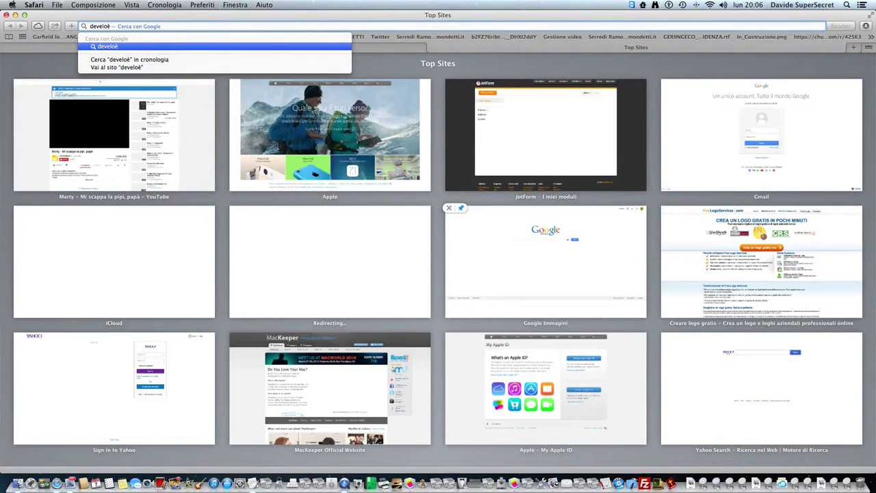
key(BackSpace)
text(p)
key(Return)
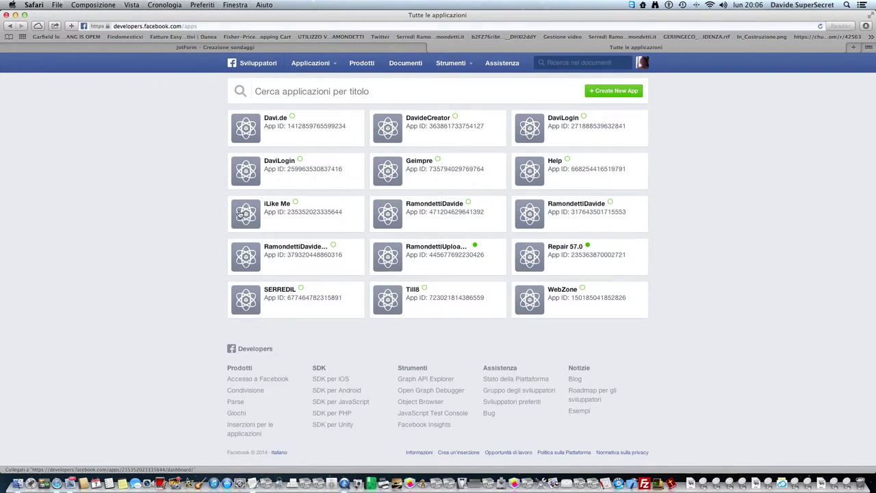
click(240, 220)
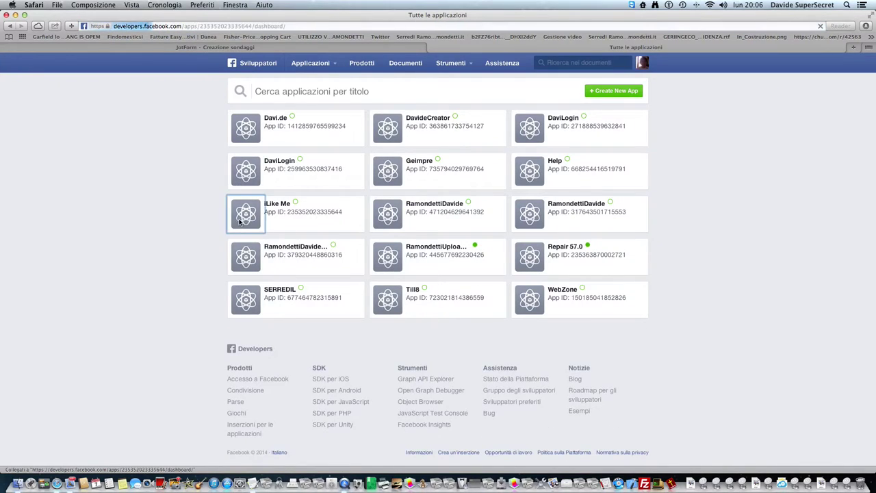
- Browse the app's Impostazioni and Status & Review pages, ending on App Details
click(210, 47)
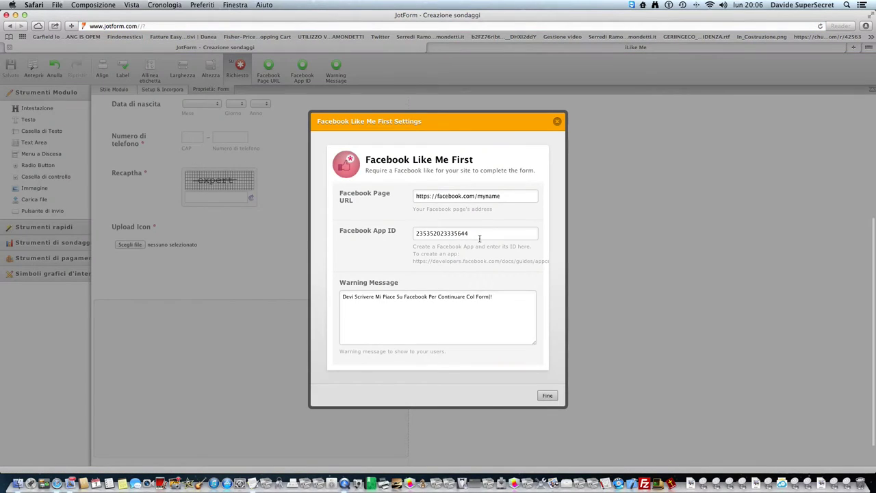
click(432, 48)
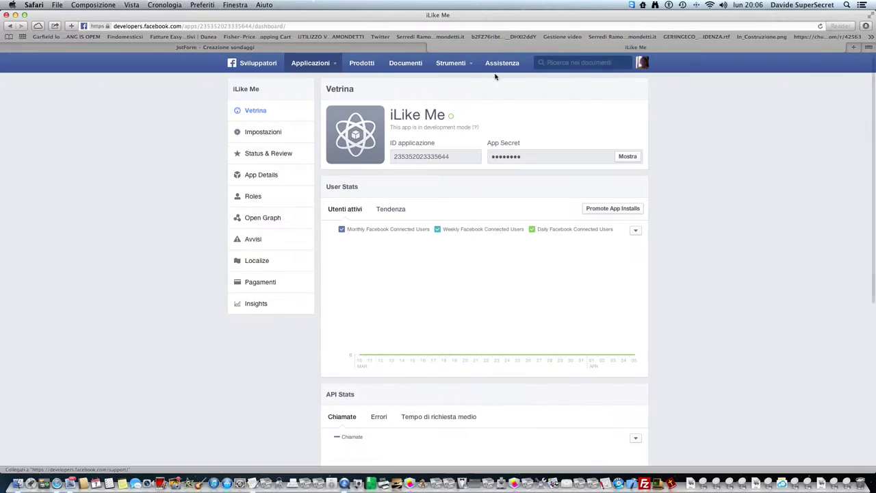
click(283, 134)
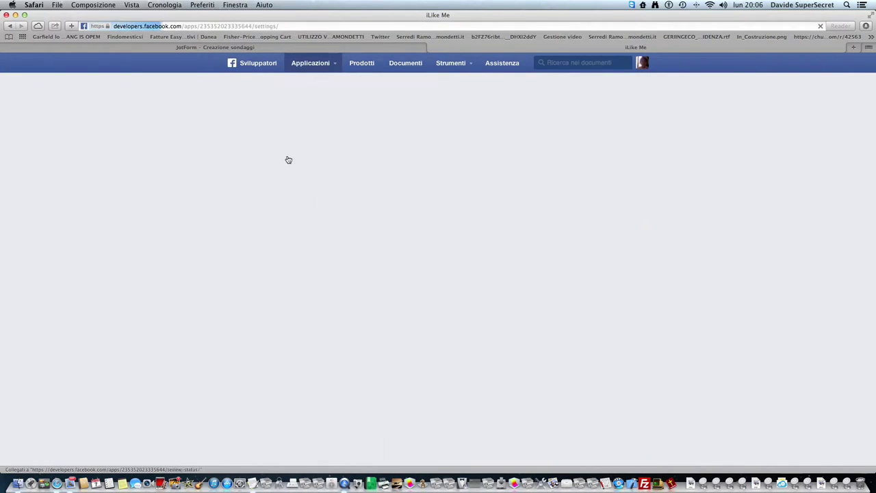
click(267, 154)
click(269, 184)
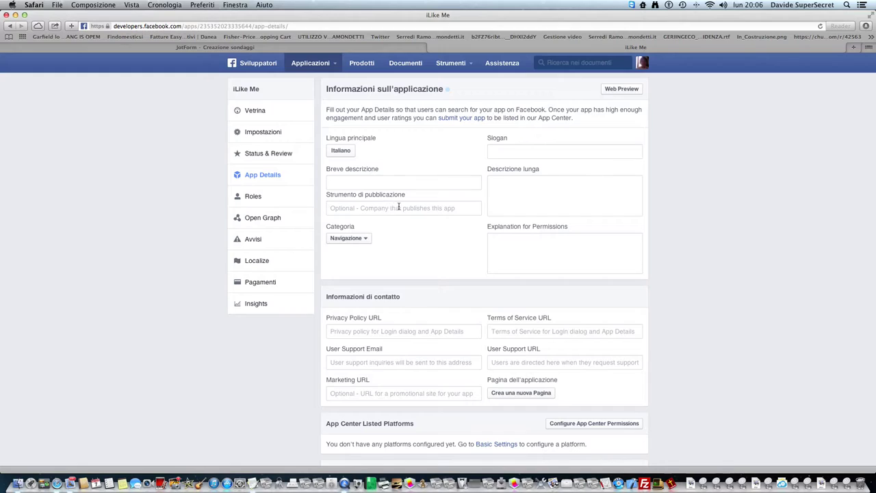
- Preview the App Center listing, close it, and look over the App Details page
click(606, 100)
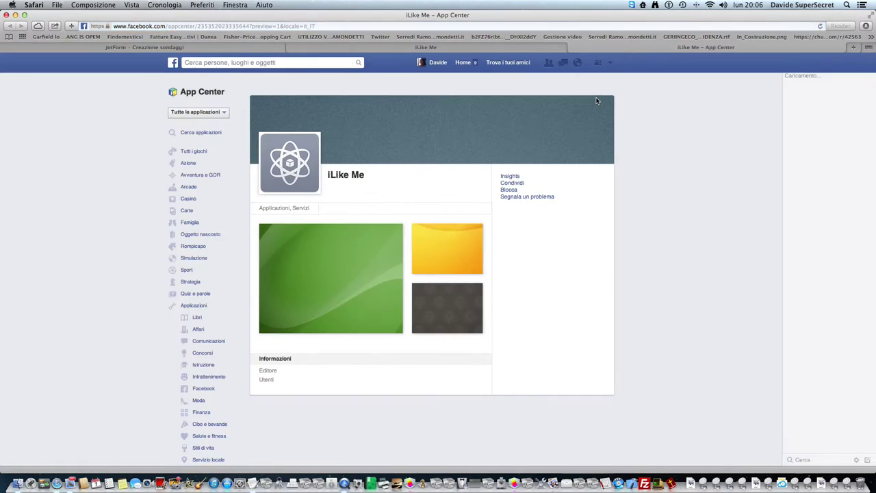
click(572, 47)
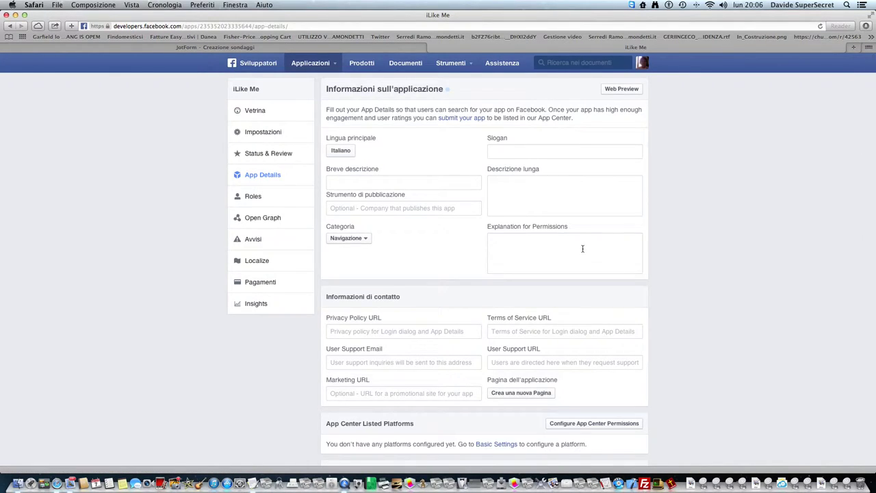
scroll(584, 260, down, 5)
scroll(585, 277, down, 8)
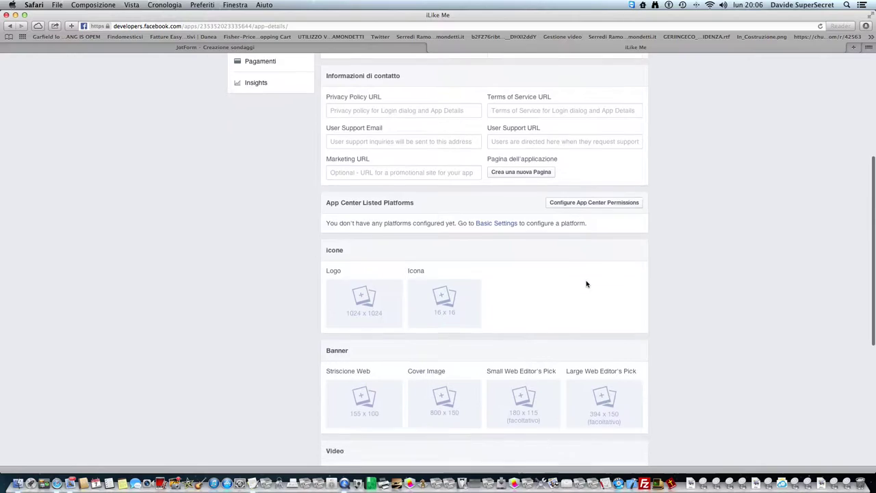
scroll(585, 286, up, 6)
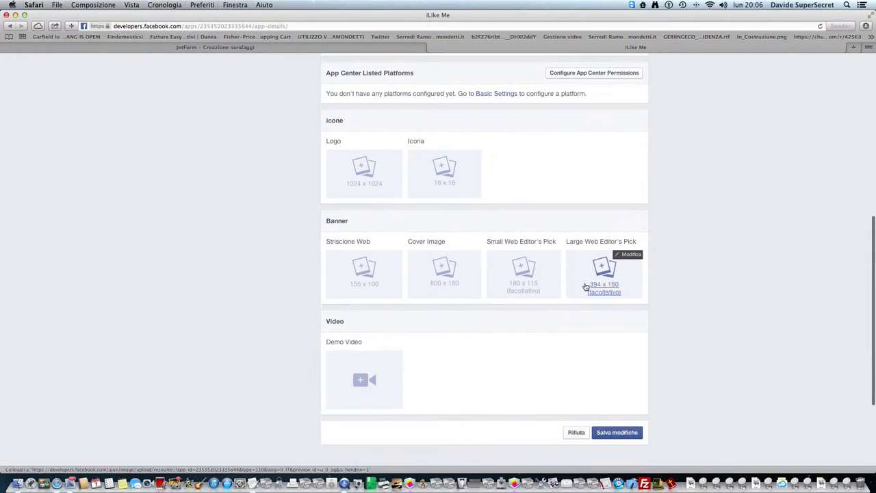
scroll(554, 235, up, 6)
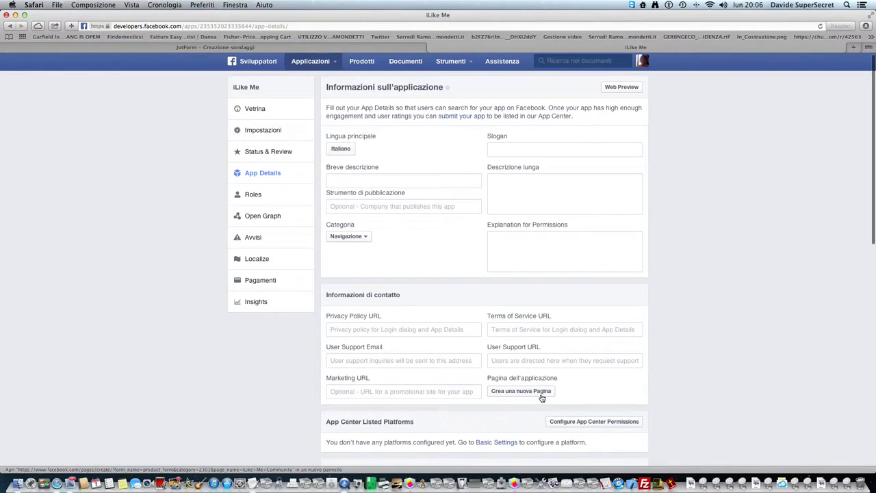
- Create the app page, accepting the terms and removing 'Community' to name it 'ILike Me App'
click(541, 392)
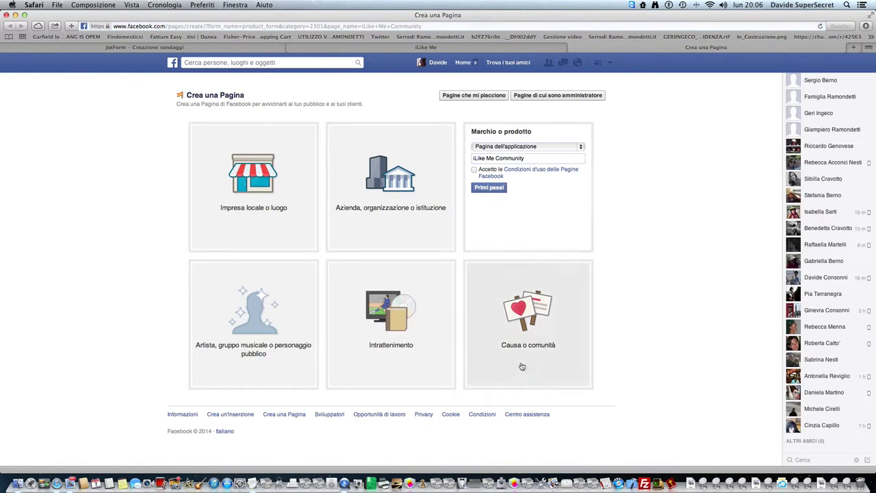
click(484, 191)
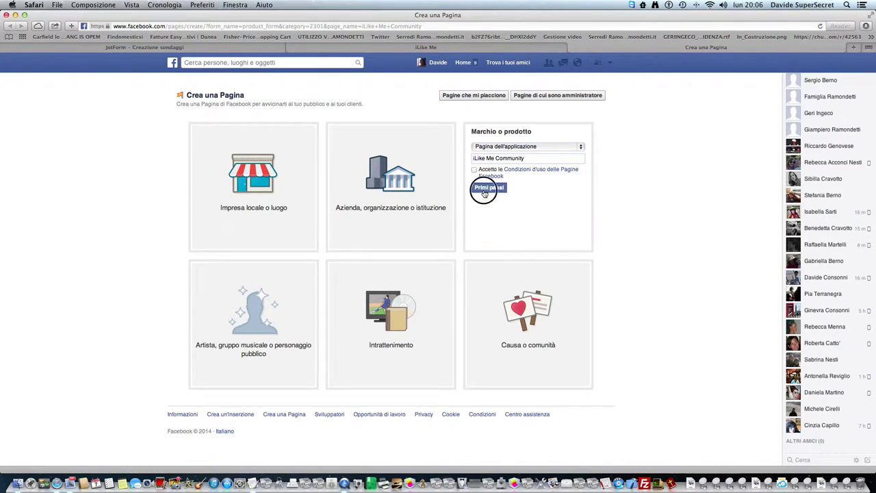
click(474, 186)
click(487, 204)
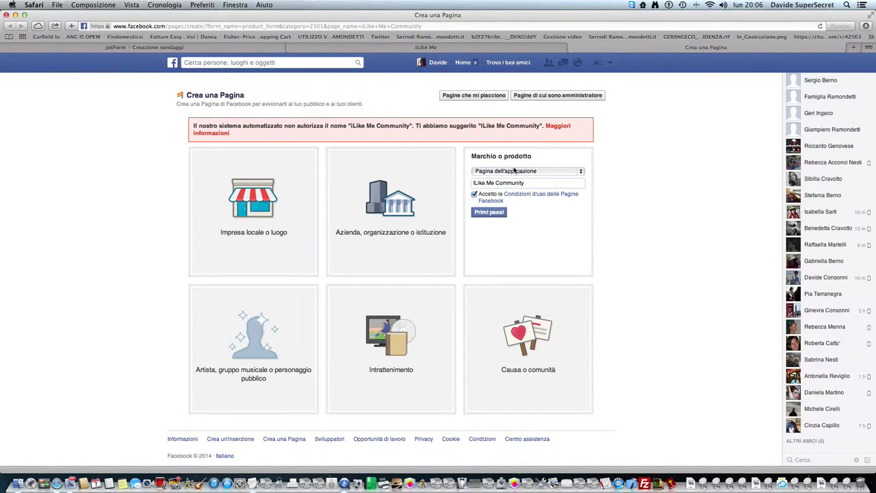
drag(537, 183, 497, 185)
key(BackSpace)
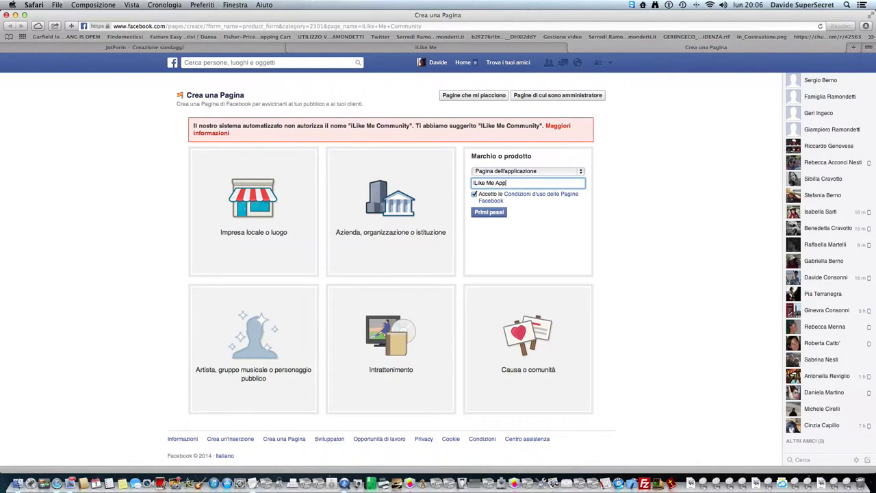
click(496, 213)
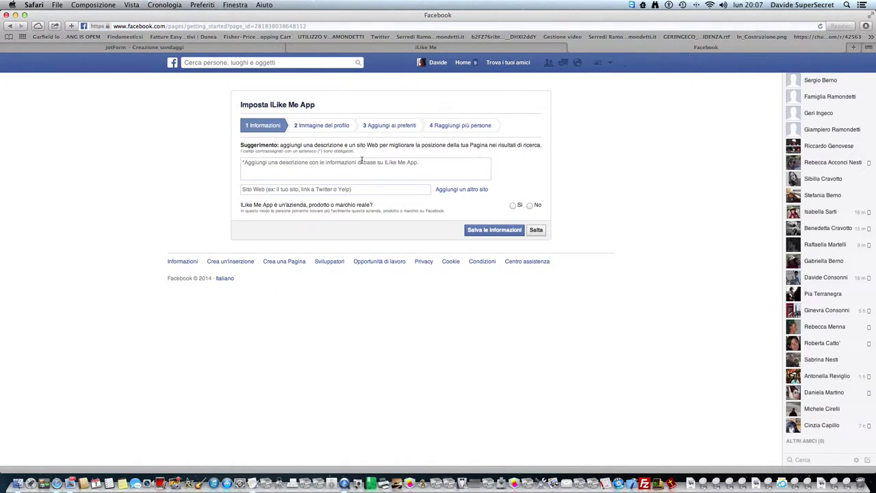
- Enter the page description 'iLike Me' and a website, then save the information
click(394, 178)
text(iLike Me)
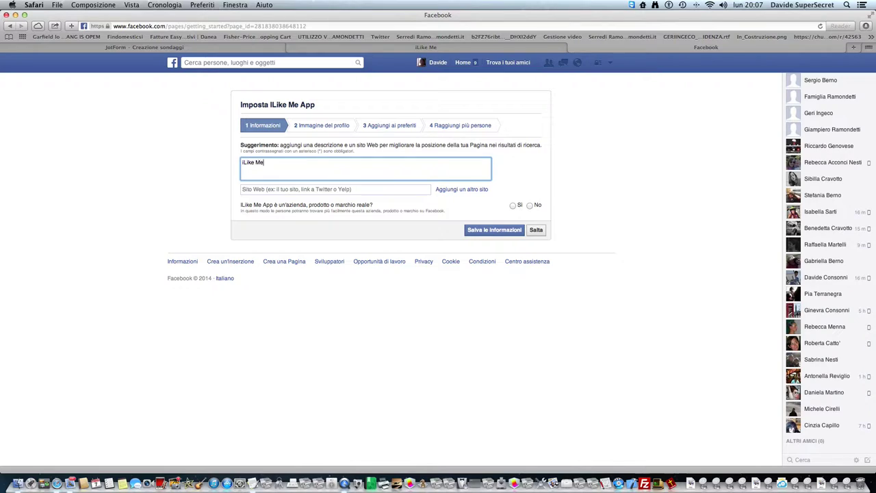
key(Tab)
click(257, 189)
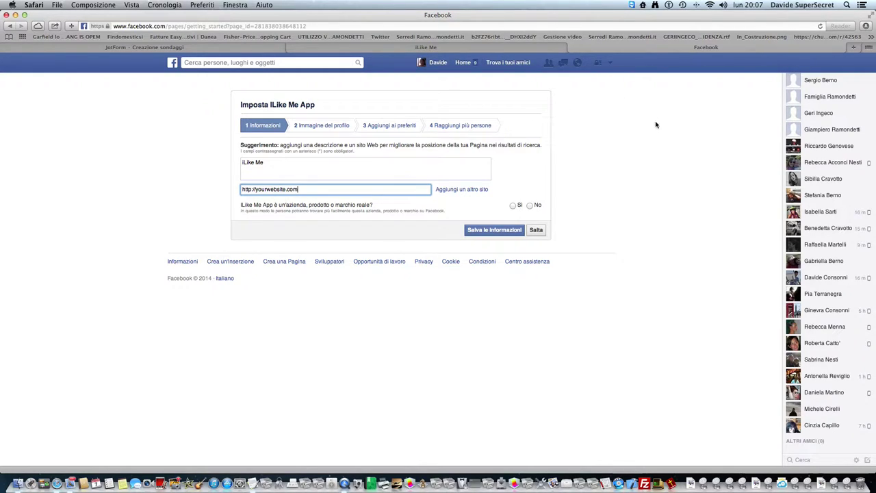
click(498, 230)
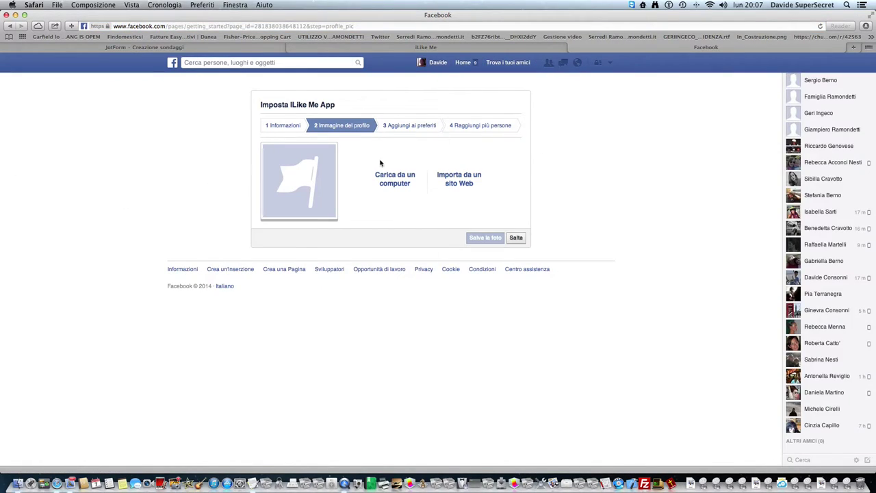
- Skip the profile picture, favorites and final setup steps, then bring the TextEdit tutorial notes forward
click(516, 237)
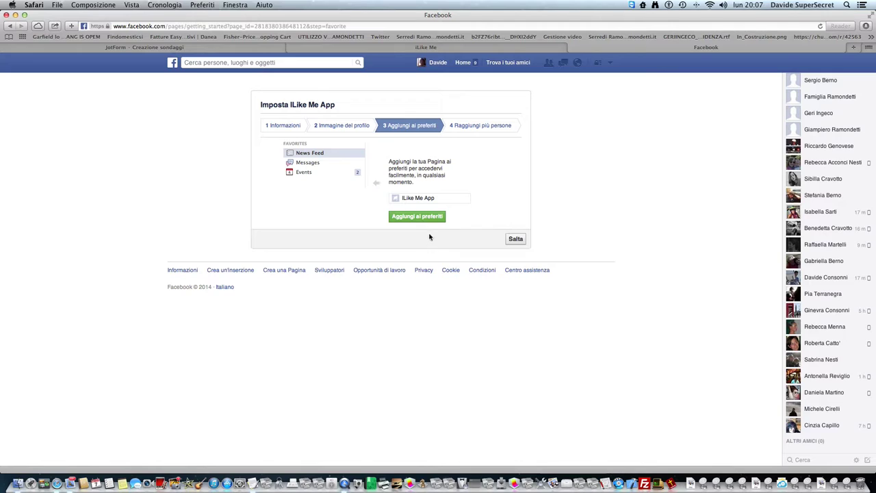
click(513, 238)
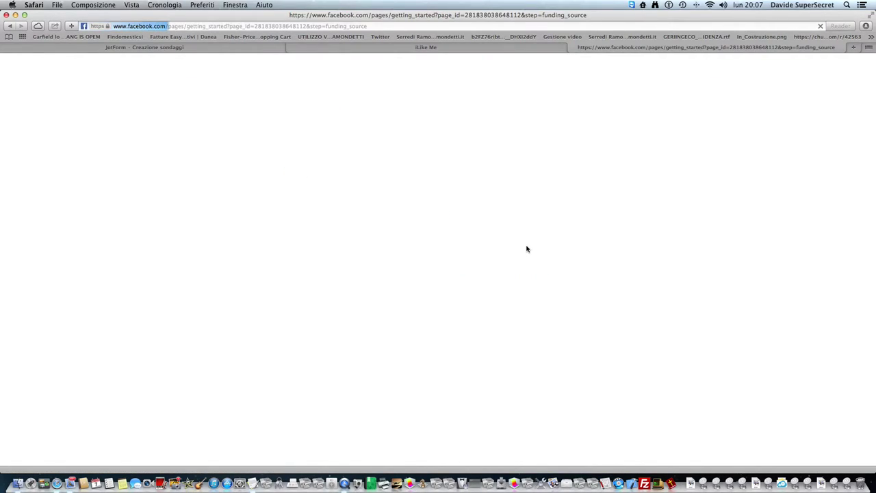
click(514, 247)
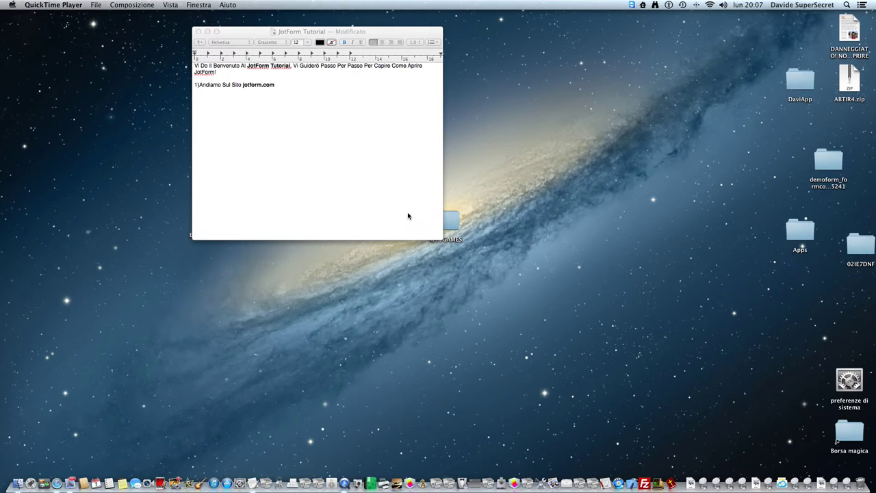
click(344, 130)
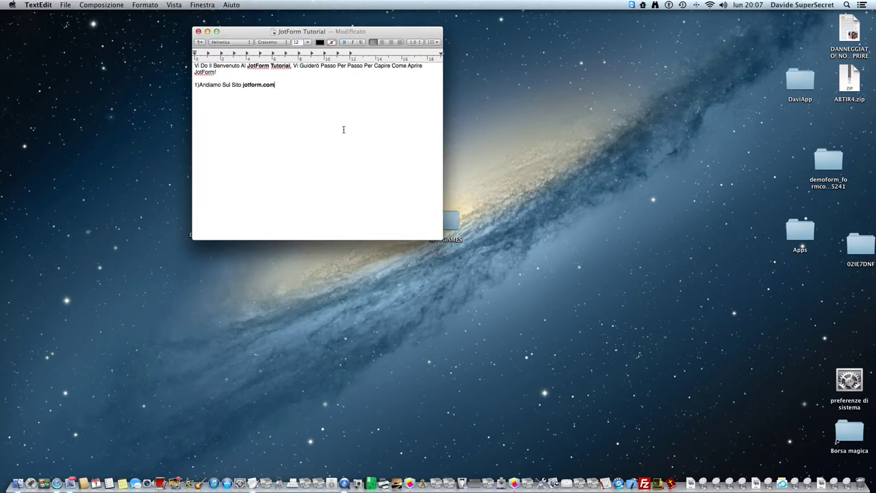
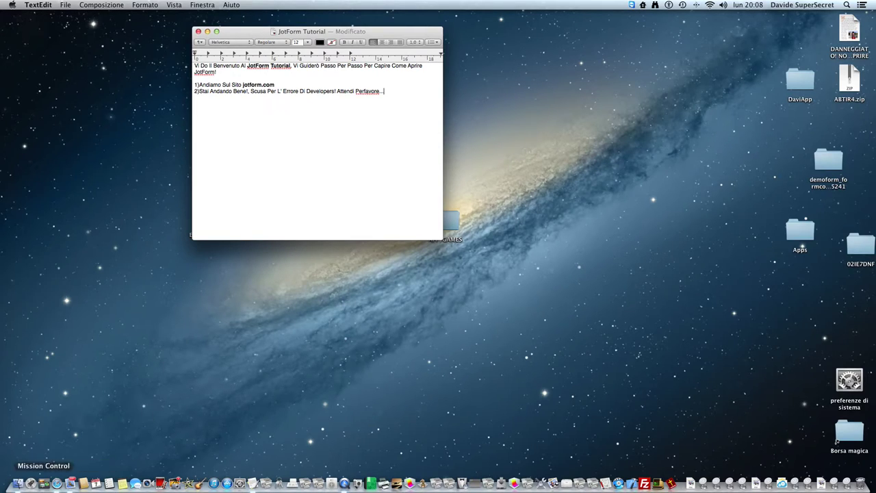
- Switch to Safari to bring the iLike Me App Facebook page forward
click(57, 483)
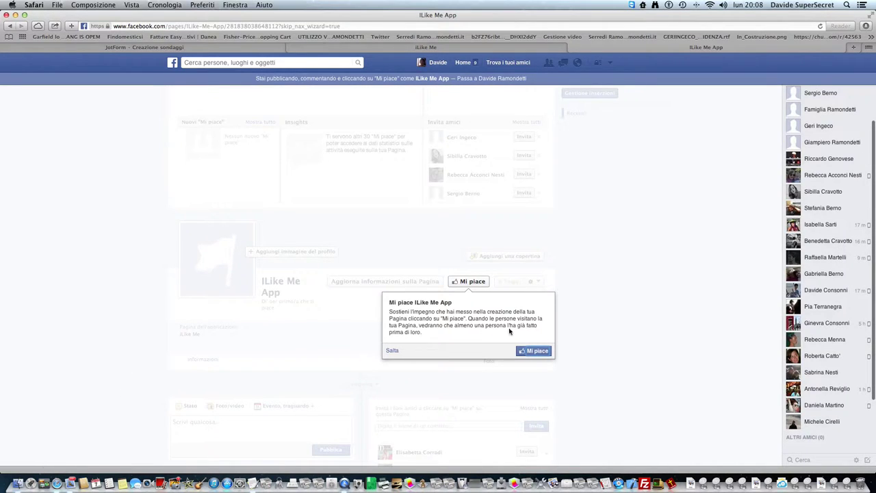
- Dismiss the Like prompt, copy the iLike Me App page address and return to the JotForm tab
click(625, 298)
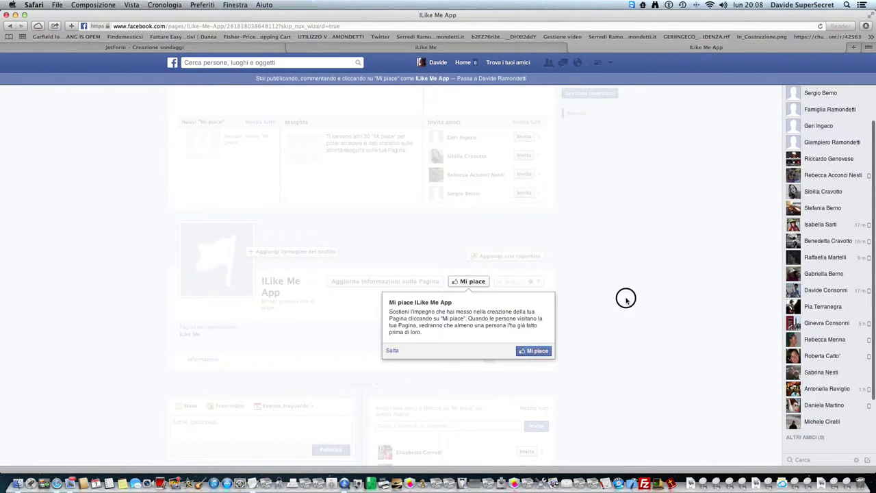
click(386, 352)
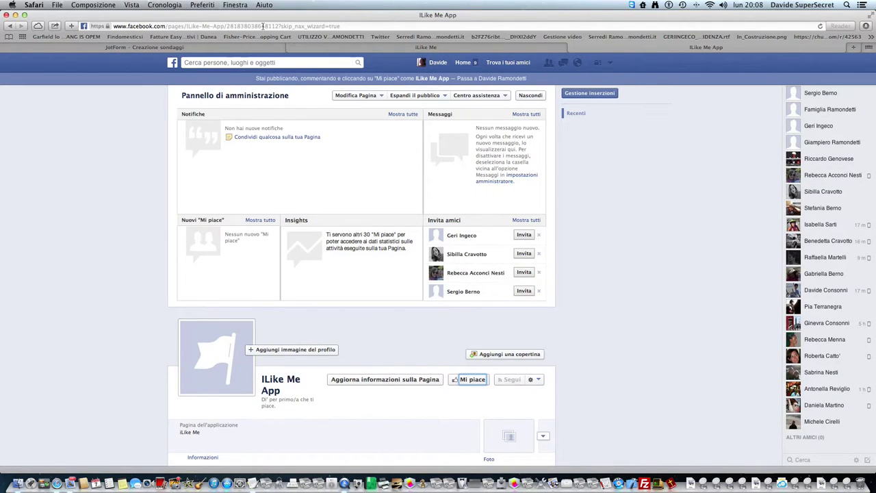
click(113, 25)
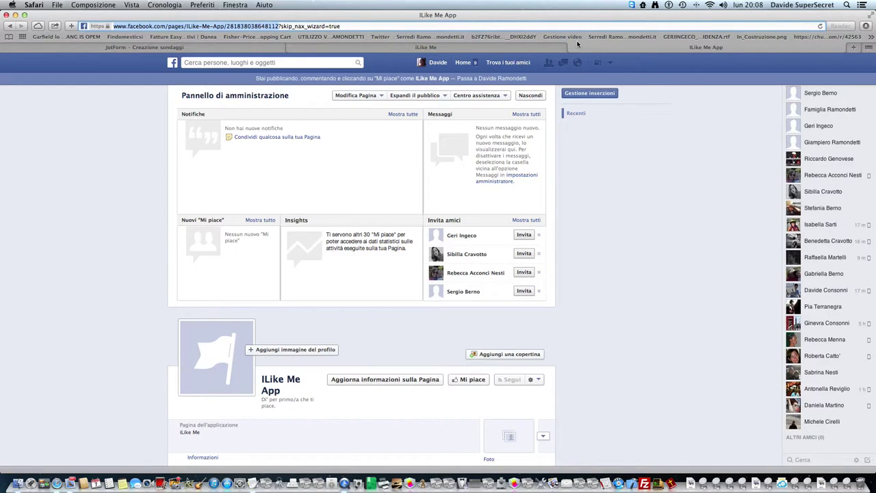
click(429, 47)
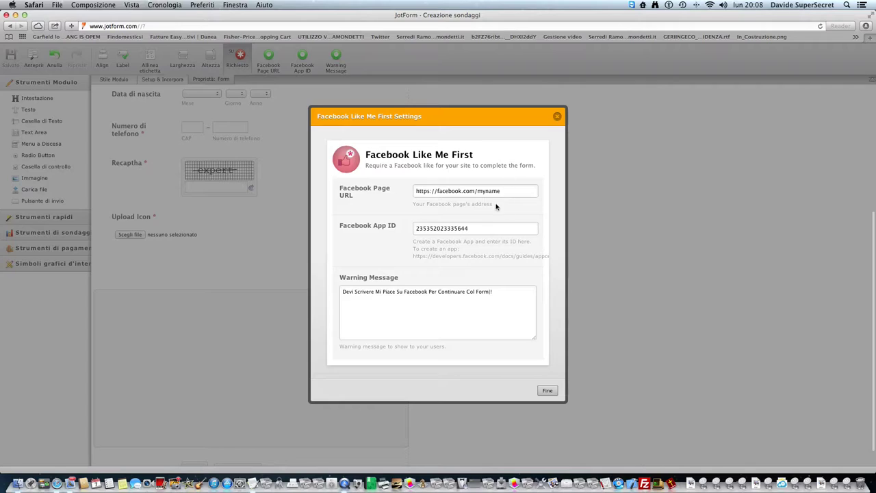
- Paste the iLike Me App page address as the Like Me First widget's Facebook Page URL and save the form
drag(503, 192, 389, 190)
key(super+v)
click(547, 390)
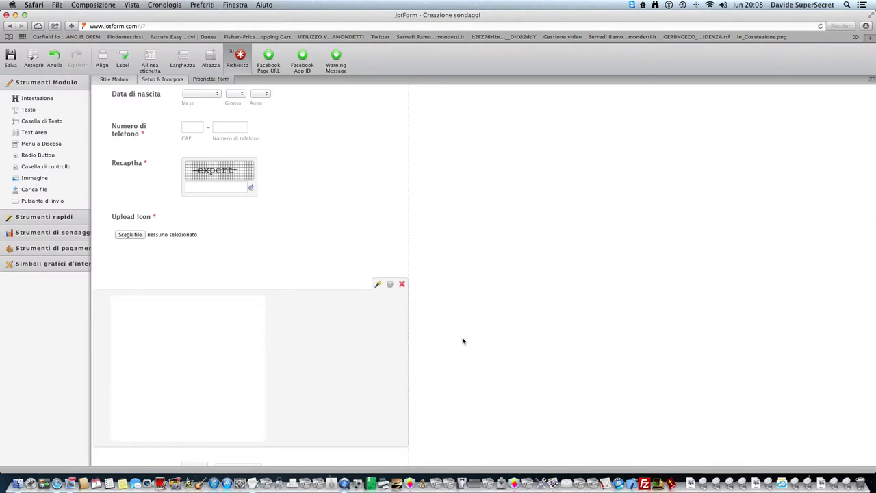
click(11, 61)
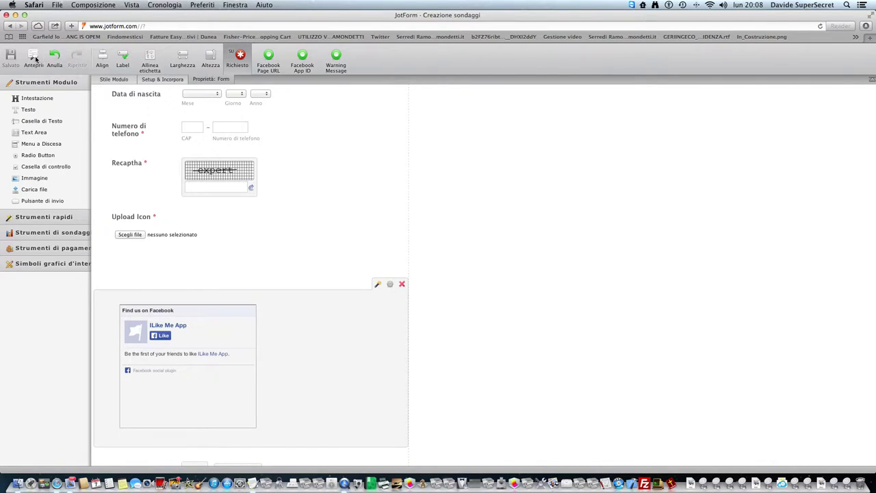
click(33, 62)
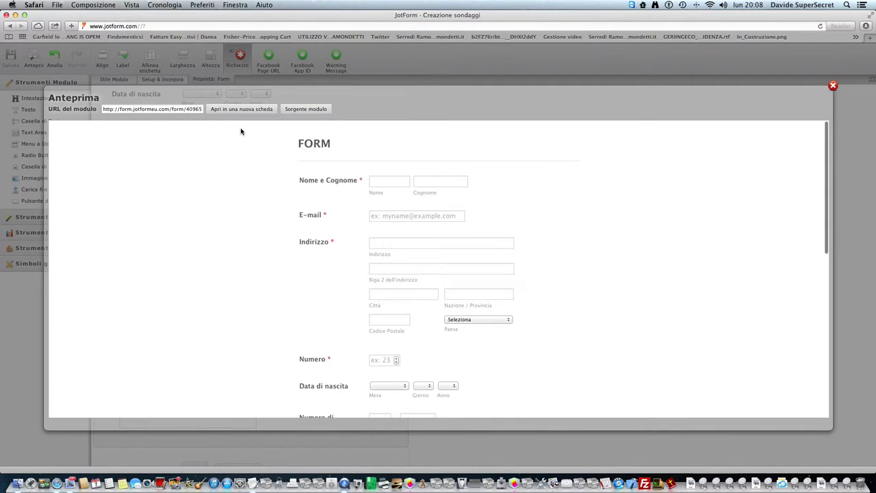
- Scroll through the form preview to find the Facebook Like box below Upload Icon
scroll(255, 164, down, 8)
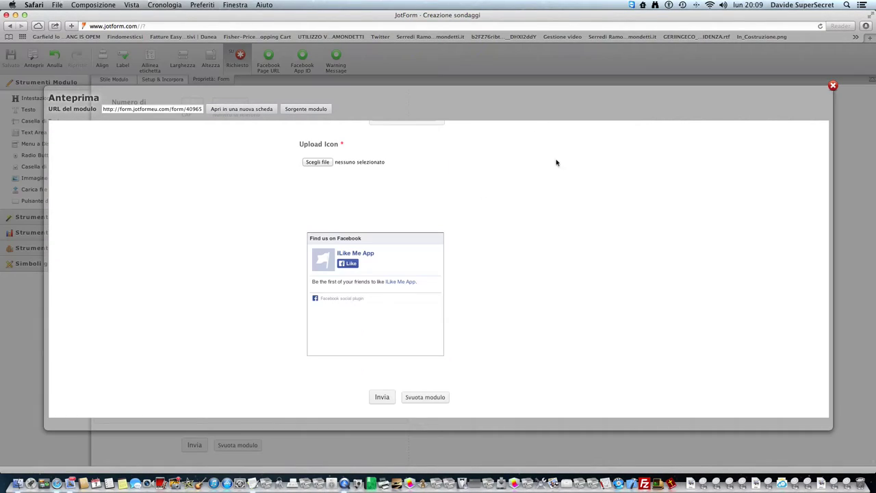
scroll(375, 261, up, 2)
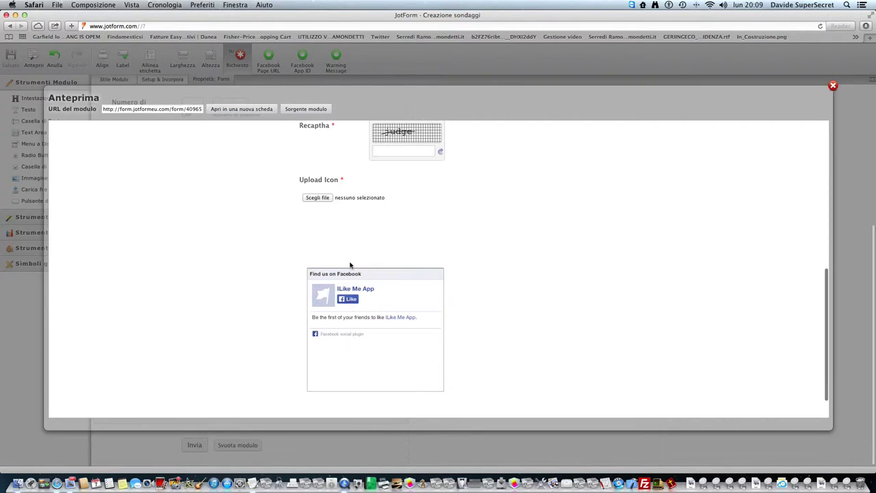
scroll(349, 301, down, 1)
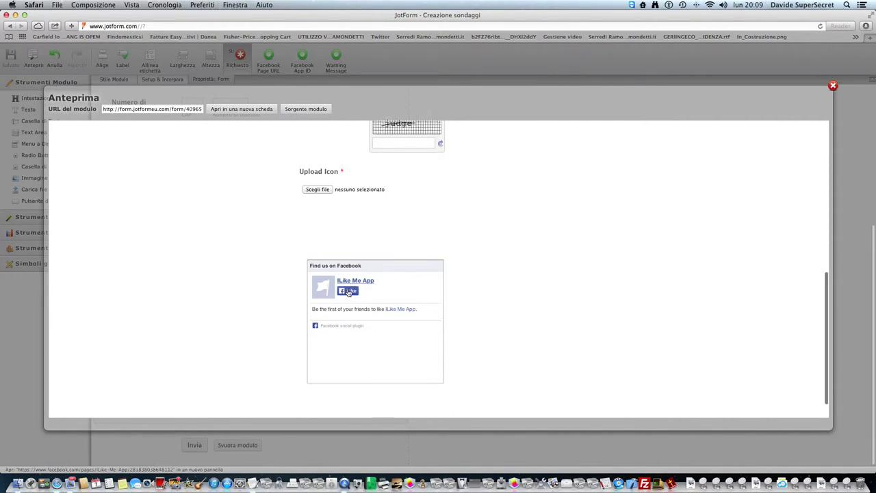
scroll(345, 286, up, 15)
scroll(345, 286, down, 5)
scroll(328, 294, up, 5)
scroll(342, 274, down, 3)
scroll(370, 206, up, 5)
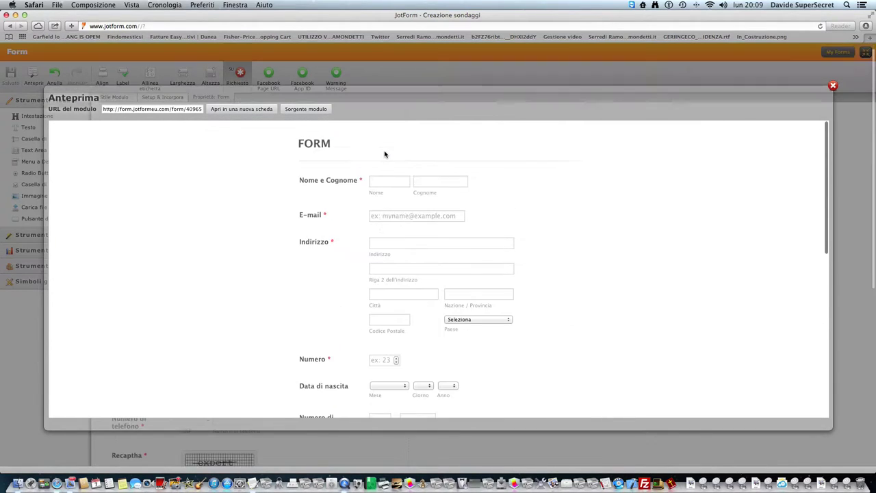
- Try typing test letters in the first name field, erase them, and return to the preview
click(383, 185)
text(TE)
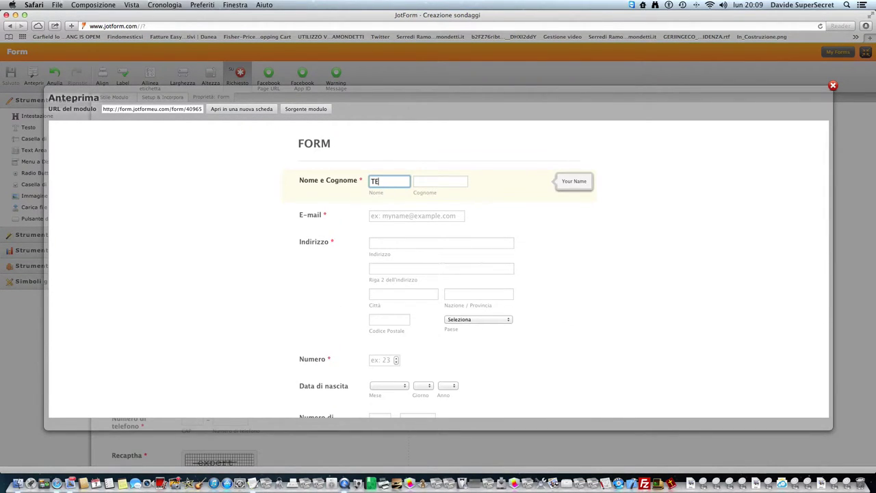
key(BackSpace)
key(BackSpace)
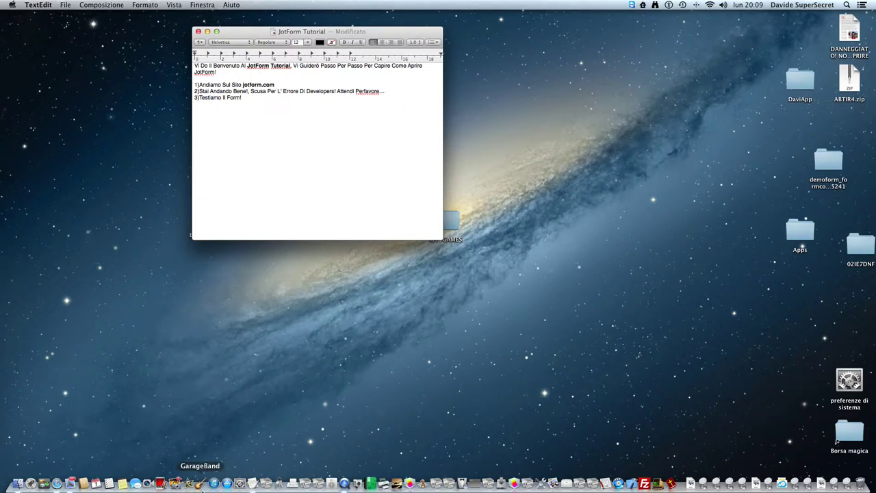
click(57, 483)
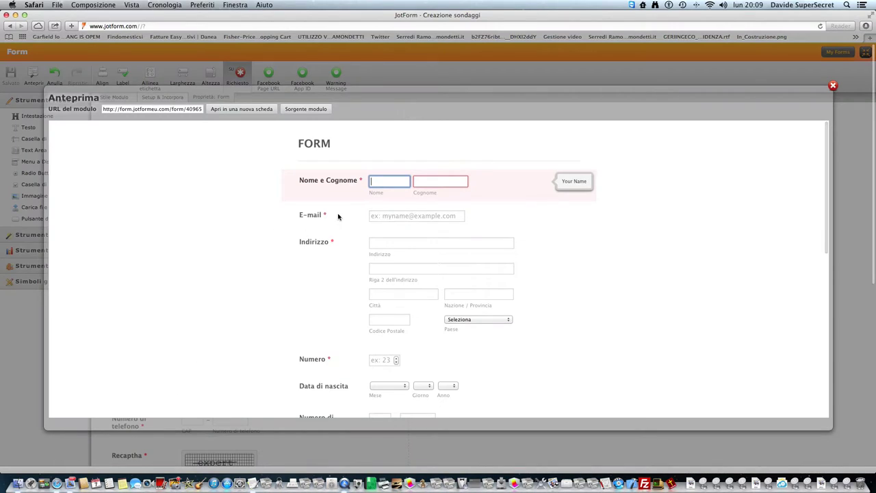
- Enter TEXT as first name and surname and text@textmyofo as the e-mail
text(TEXT)
key(Tab)
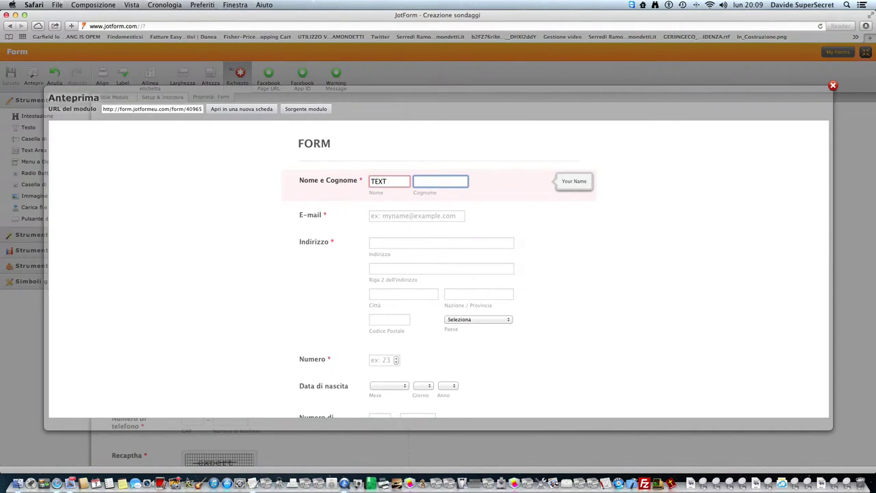
text(TEXT)
key(Tab)
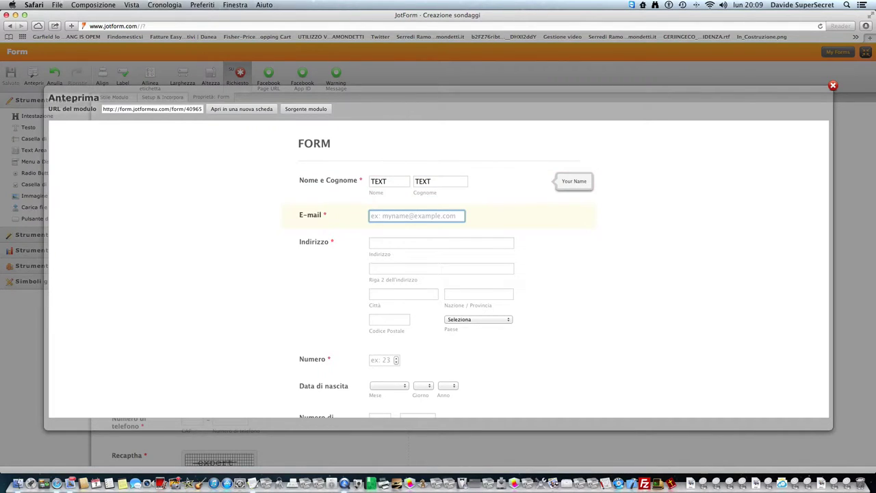
text(text@textmyoform.com)
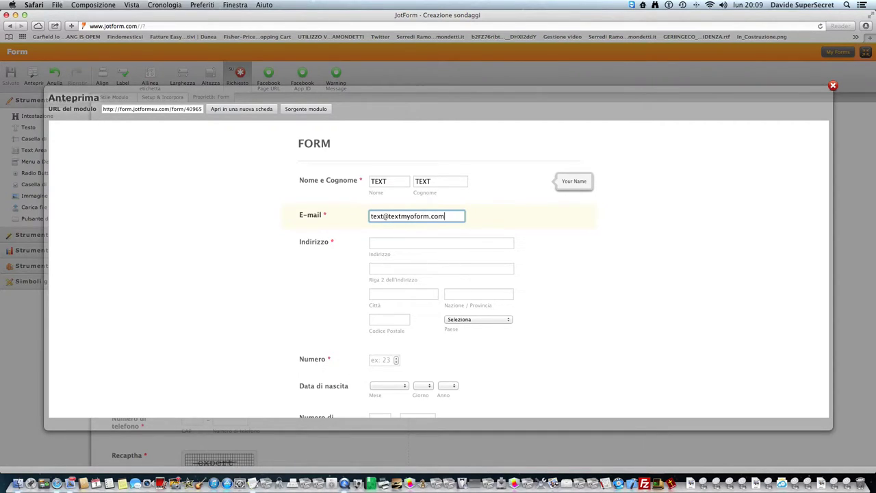
- Fill the address with Via, Via, City, Provinci and CAP as test values
key(Tab)
text(Via)
key(Tab)
text(Via)
key(Tab)
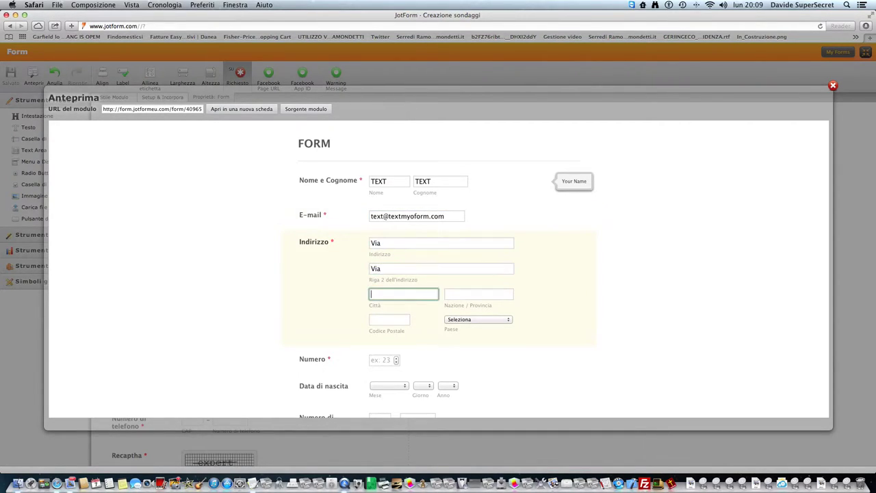
text(City)
key(Tab)
text(Provincia)
click(389, 319)
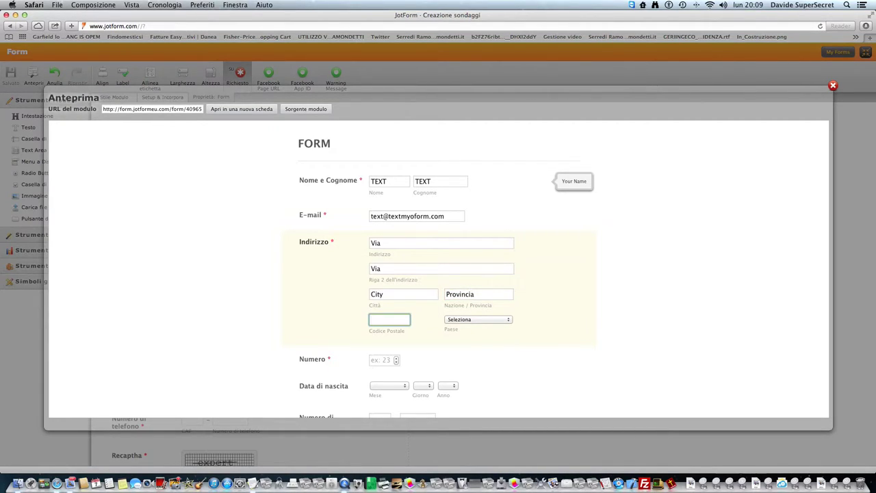
text(Ca)
key(BackSpace)
text(AP)
- Choose Italy as the country in the Paese dropdown
click(464, 319)
scroll(493, 384, down, 5)
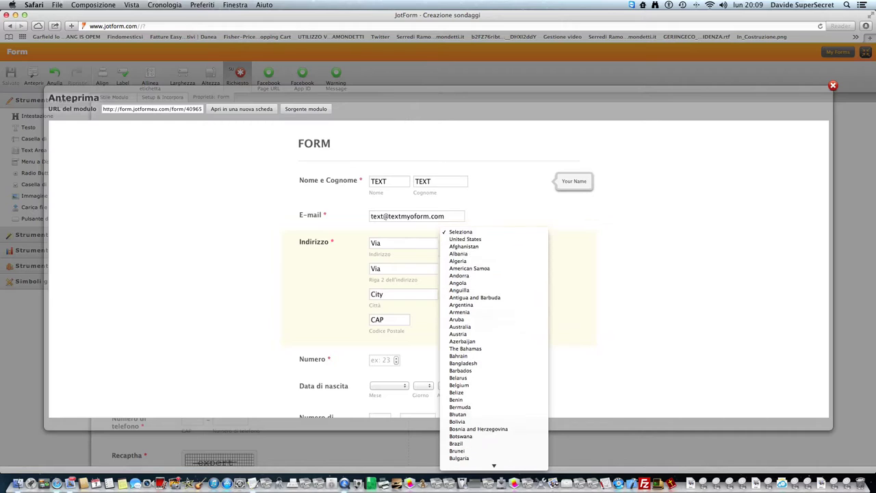
scroll(500, 452, down, 15)
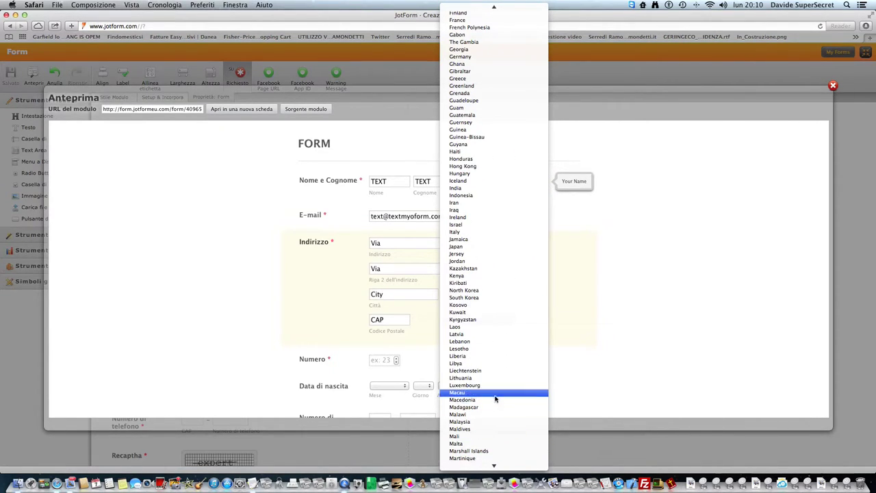
click(457, 232)
scroll(452, 331, down, 2)
click(385, 321)
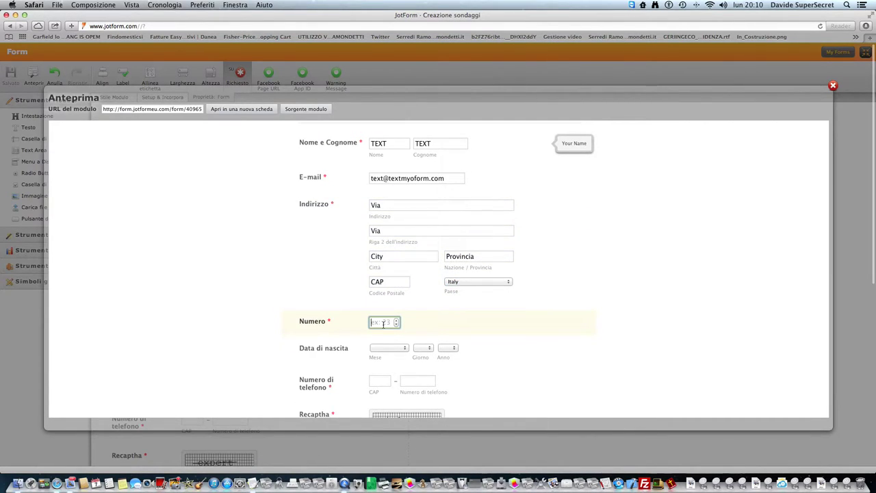
- Set the Data di nascita to Giugno 4, 9
scroll(436, 339, down, 1)
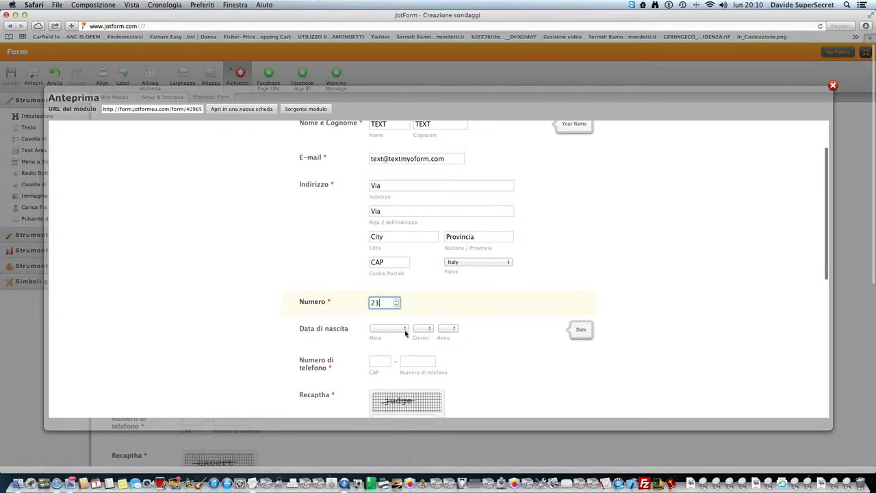
click(405, 331)
click(401, 372)
click(422, 329)
click(420, 357)
click(448, 328)
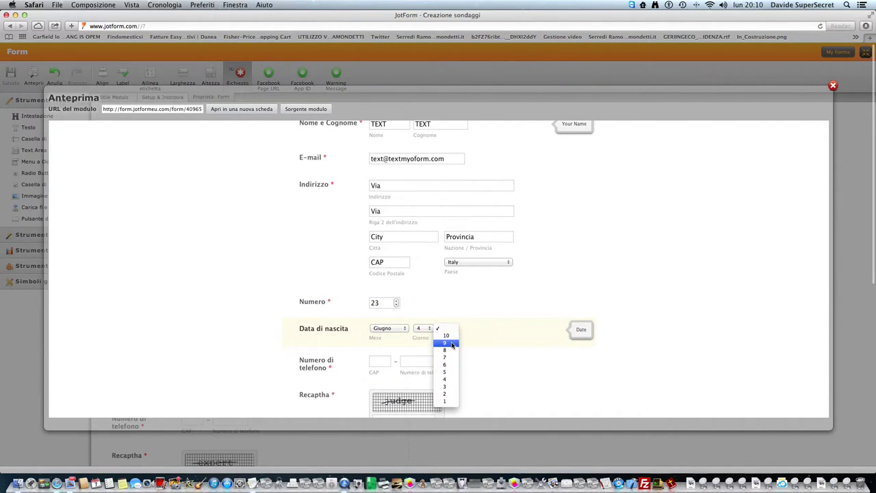
click(452, 343)
- Enter the test phone number 02930239
click(378, 362)
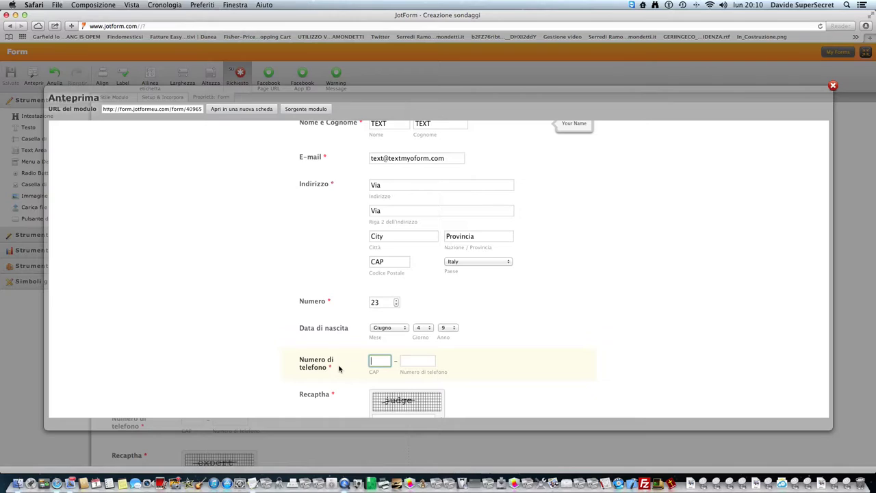
text(28)
key(BackSpace)
key(BackSpace)
key(Tab)
text(02930239)
- Answer the captcha with 'judge' and start choosing a file for the icon upload
scroll(404, 356, down, 2)
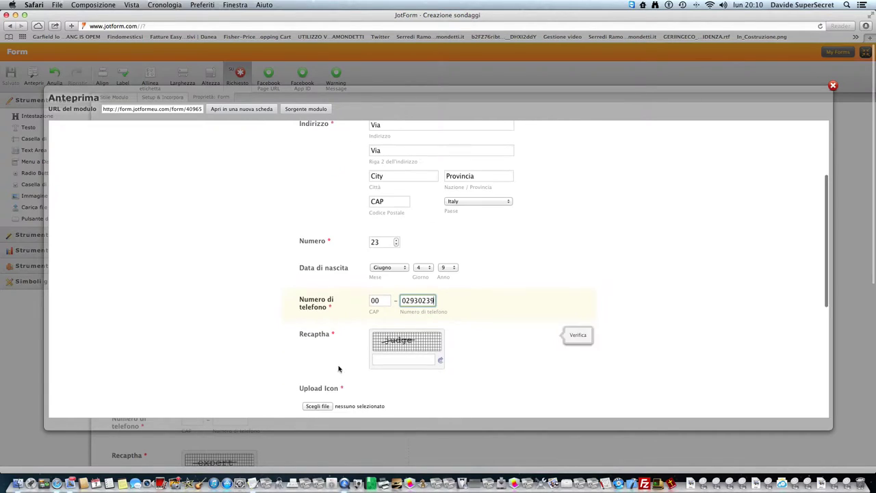
click(404, 355)
text(judge)
scroll(406, 377, down, 3)
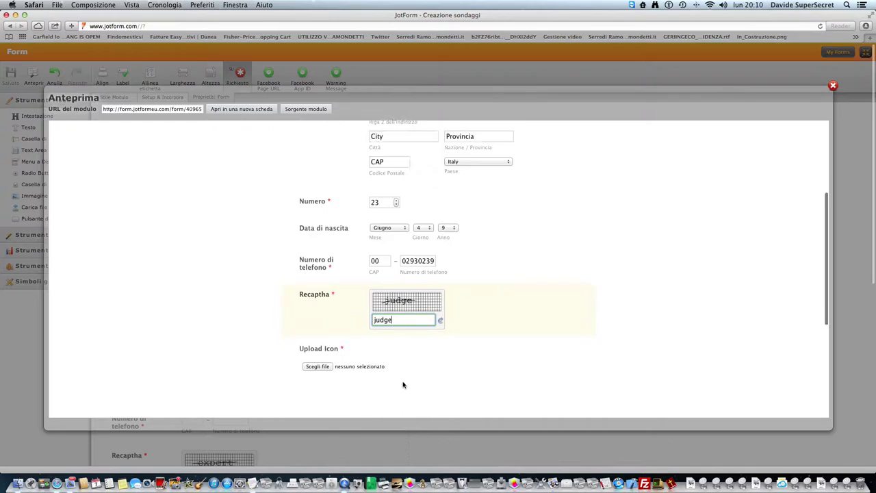
click(318, 325)
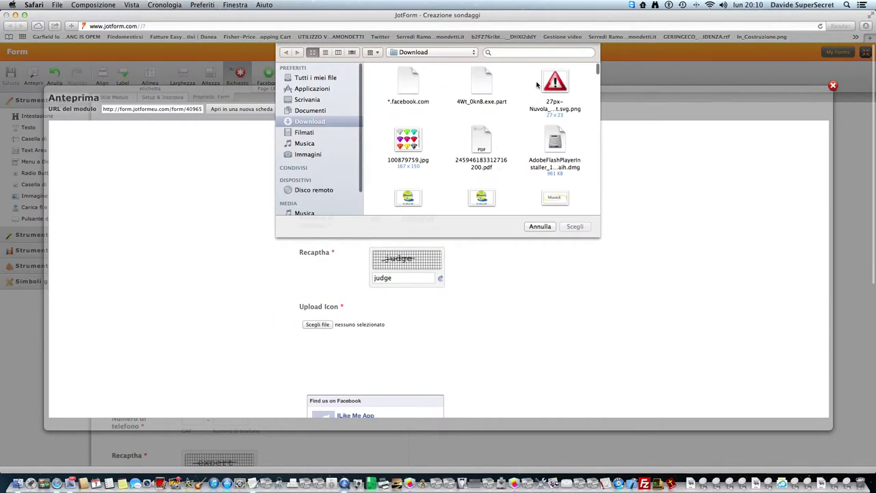
- Attach the Nuvola warning-triangle PNG as the icon and like the ILike Me App page
click(554, 81)
click(574, 223)
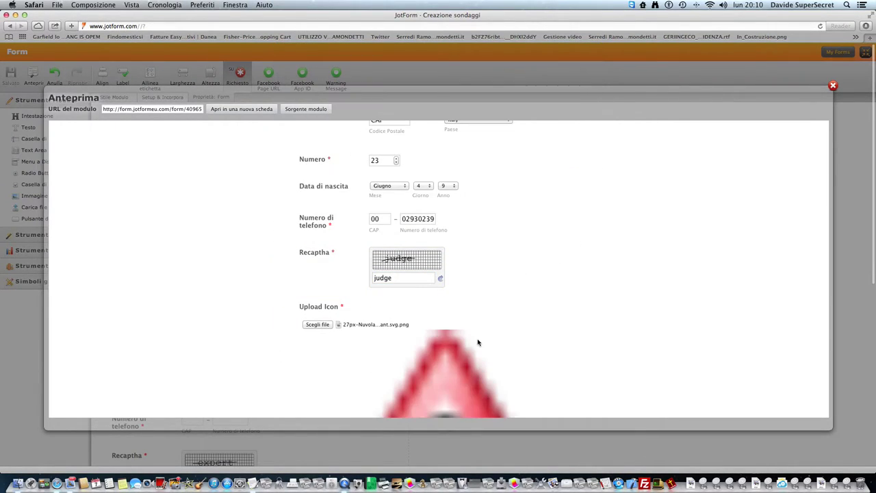
scroll(473, 342, down, 6)
scroll(472, 342, down, 2)
click(350, 262)
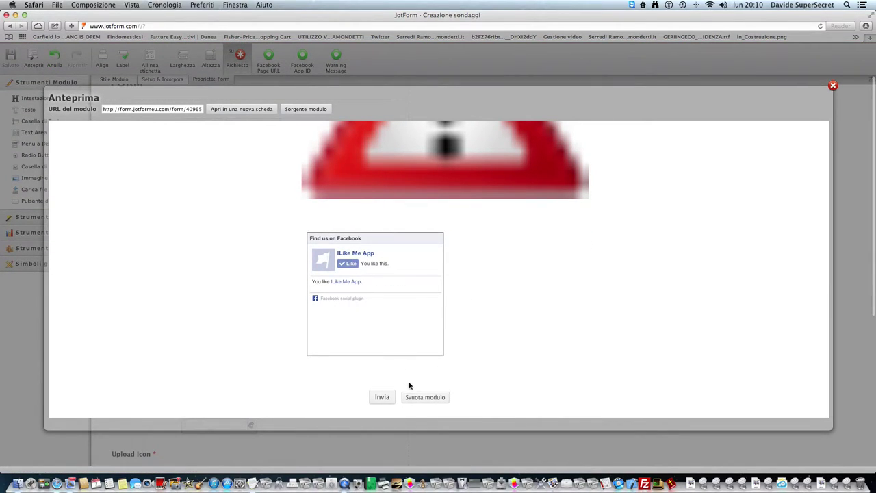
- Submit the preview form, retrying until the Thank You confirmation appears
click(381, 401)
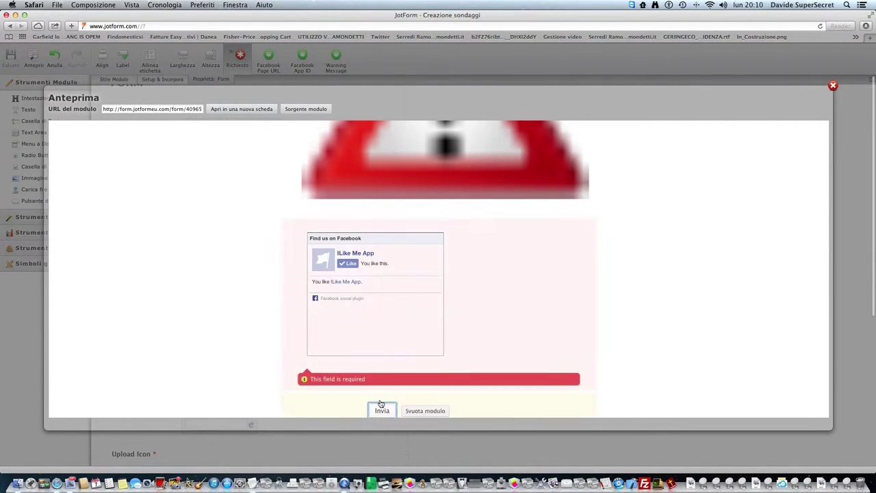
scroll(381, 403, down, 1)
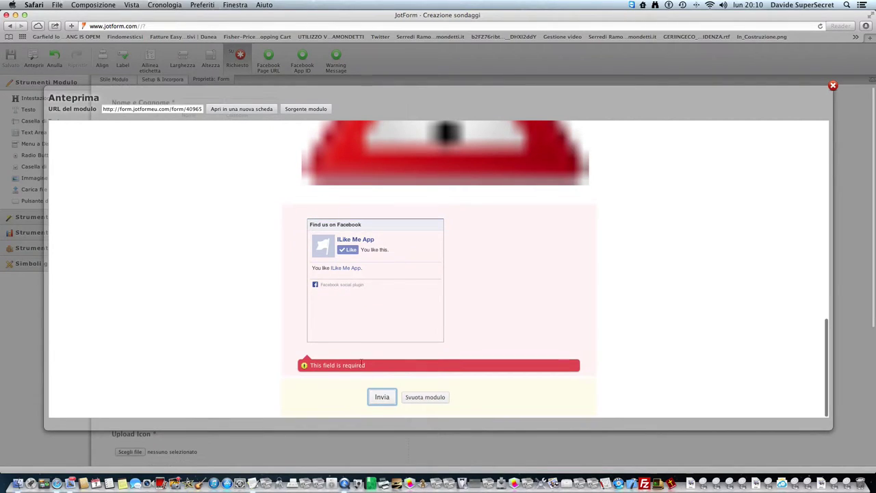
click(342, 286)
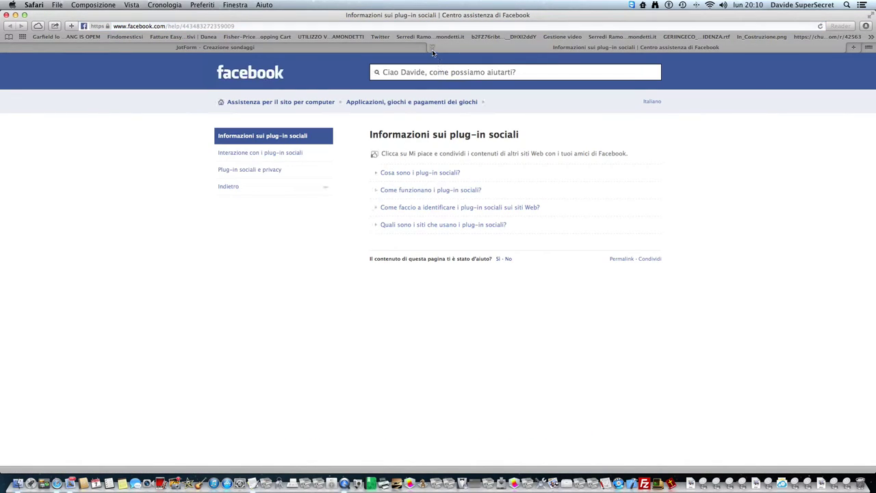
click(431, 48)
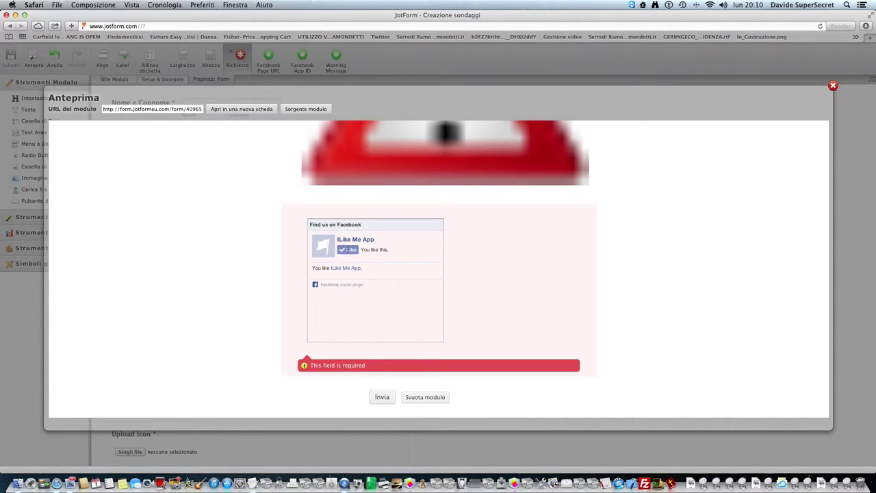
click(384, 401)
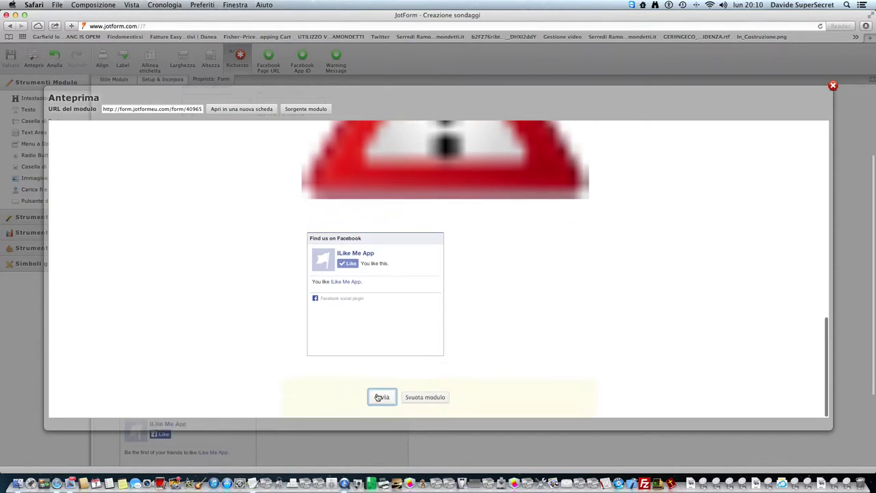
click(377, 397)
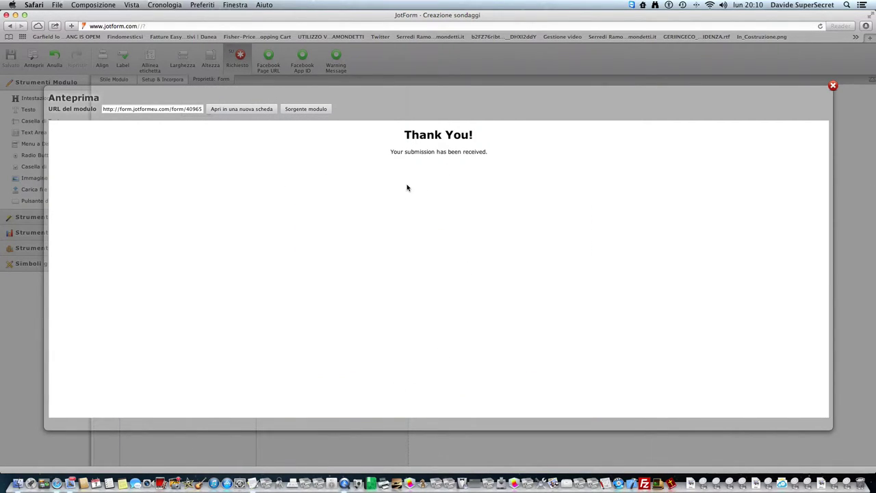
- View the live form on its own page, close it, and go to the desktop
click(269, 110)
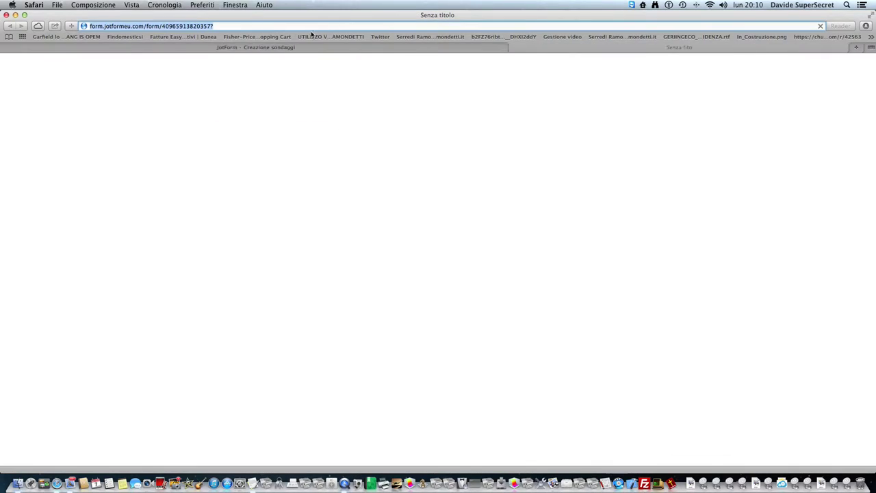
click(432, 47)
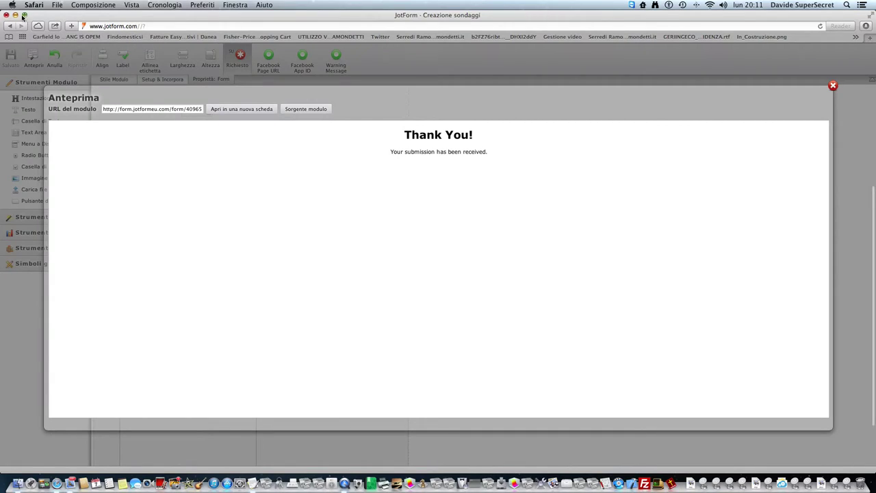
click(15, 15)
- Add step '4)Incorporiamolo Nel Sito Web Oppure Con Il Link' to the tutorial notes, then return to Safari
click(278, 146)
text(4)Incor)
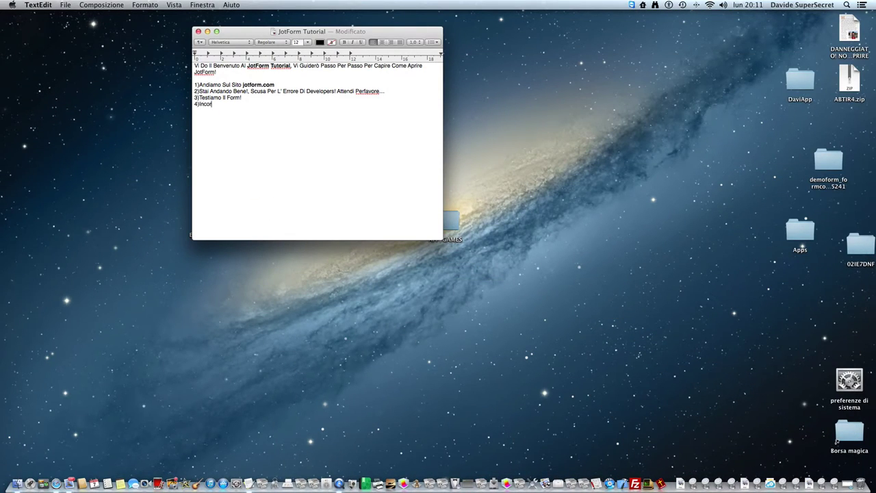
text(poraaiamolo Nel Sito Web Oppure)
text(Con Il Link!)
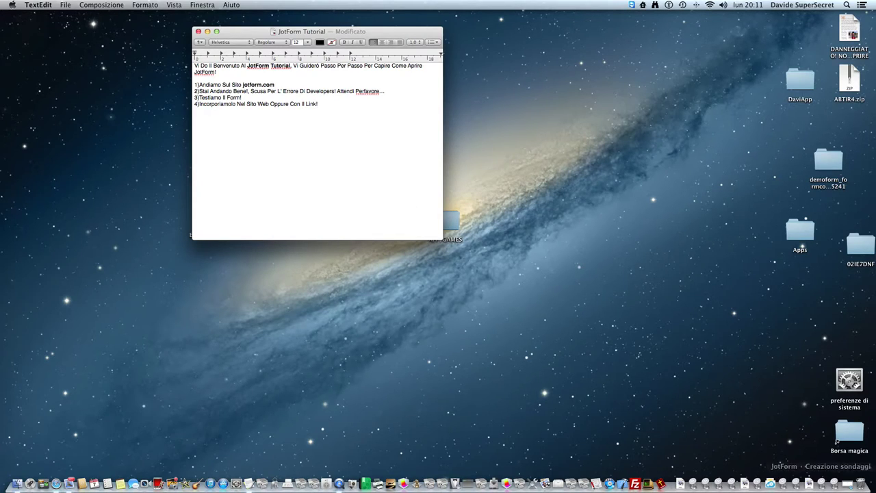
click(856, 487)
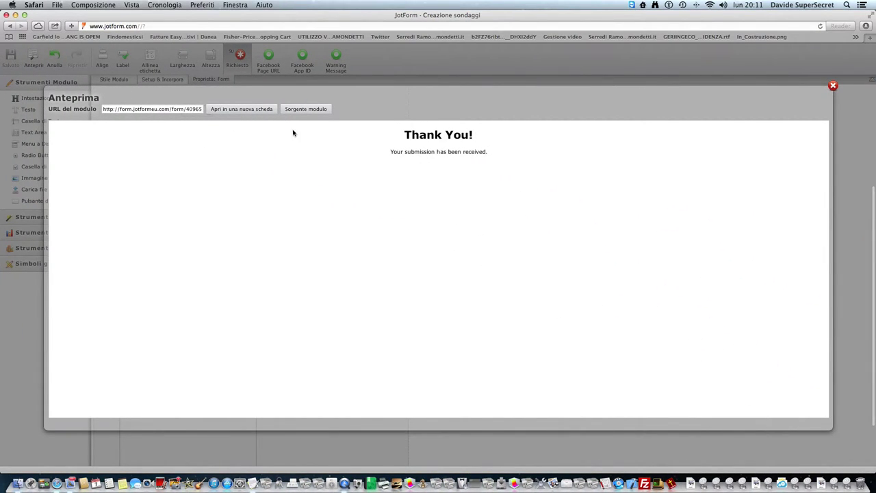
- Close the preview, confirm the warning message text, and bring up the Integrations Wizard
click(832, 86)
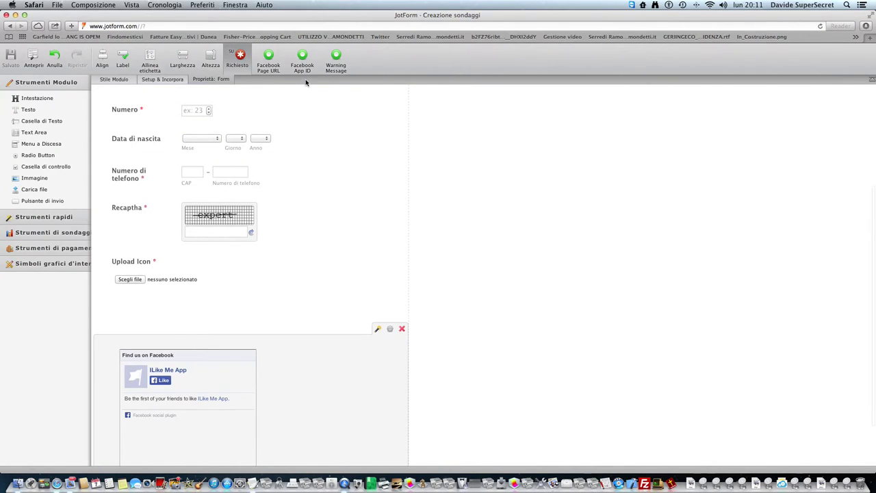
click(329, 72)
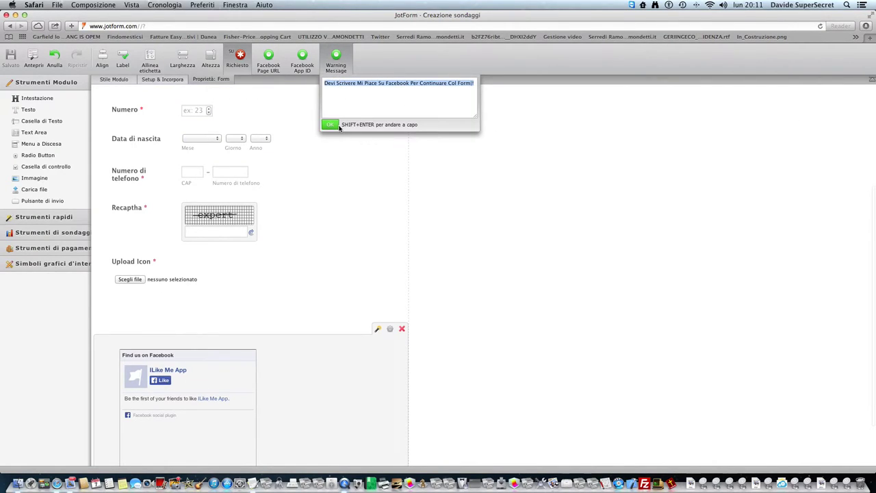
click(333, 126)
click(168, 80)
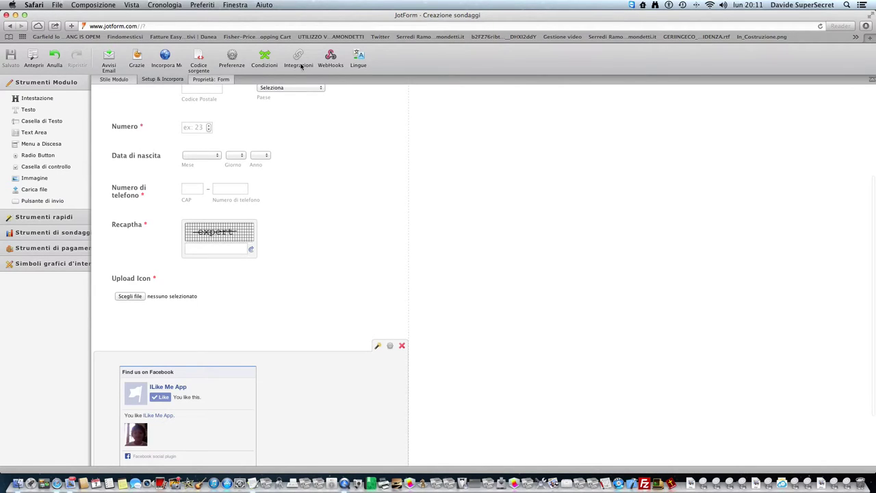
click(196, 153)
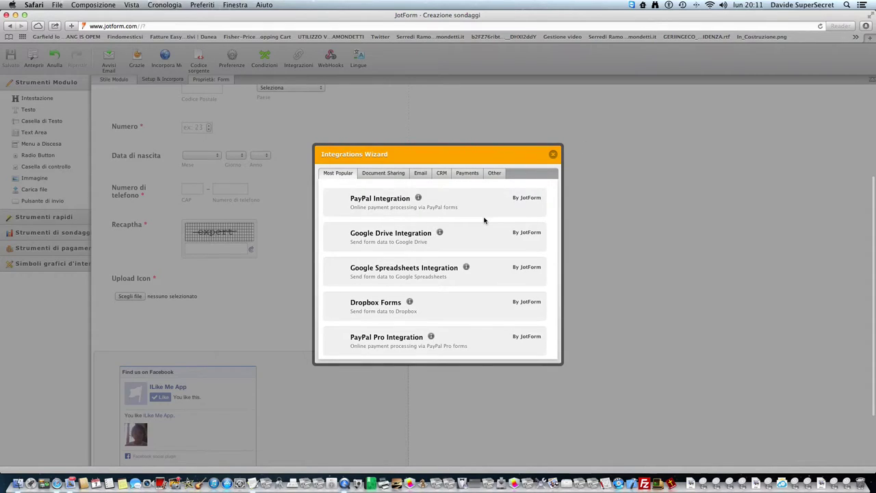
- Browse the integration categories: document sharing, email, CRM, payment, other and most popular
right_click(479, 201)
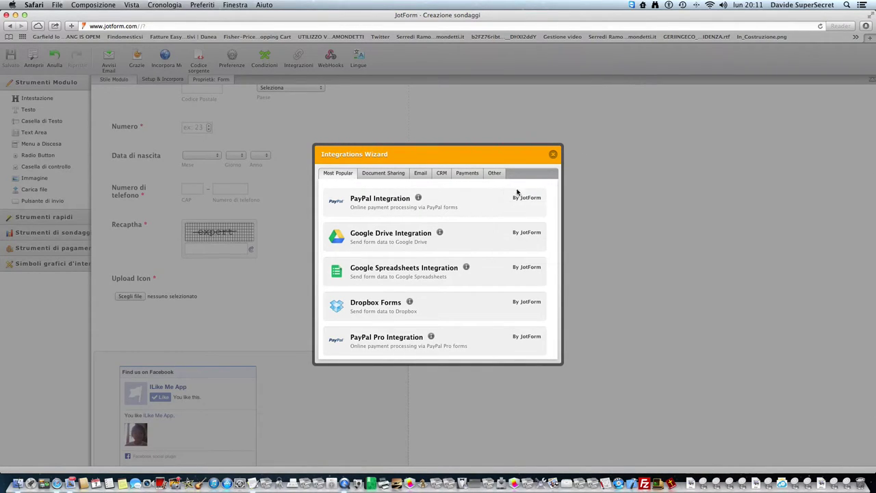
right_click(555, 205)
click(555, 205)
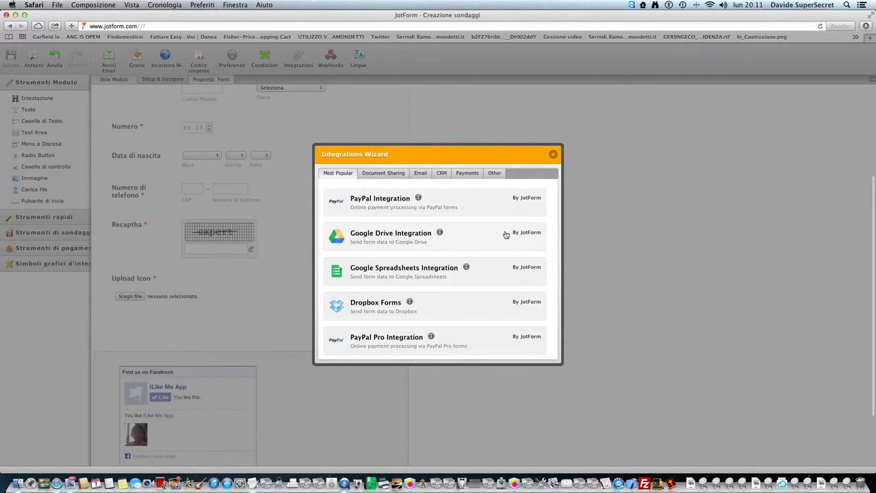
scroll(504, 235, down, 5)
scroll(498, 254, down, 2)
scroll(499, 254, up, 10)
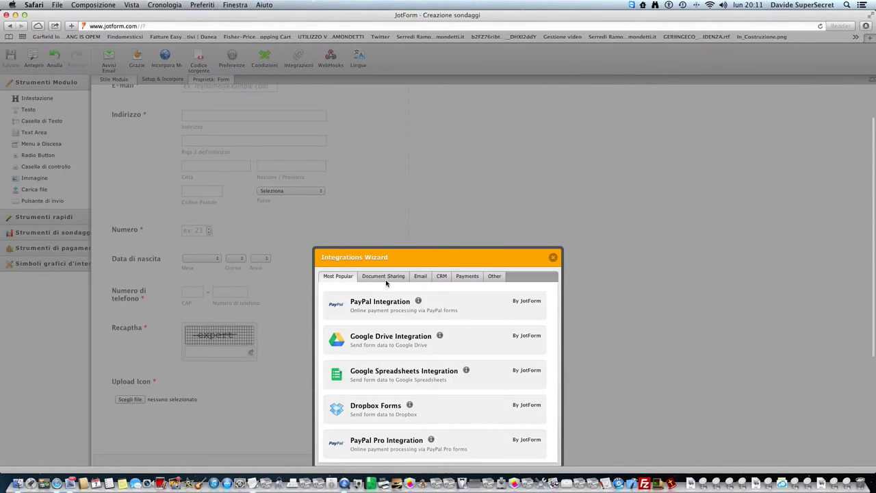
click(385, 276)
click(422, 277)
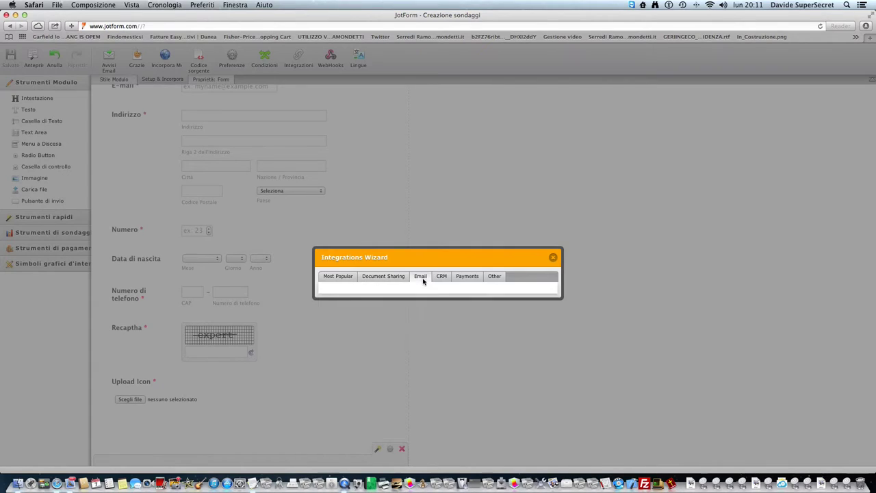
click(440, 278)
click(462, 278)
click(498, 279)
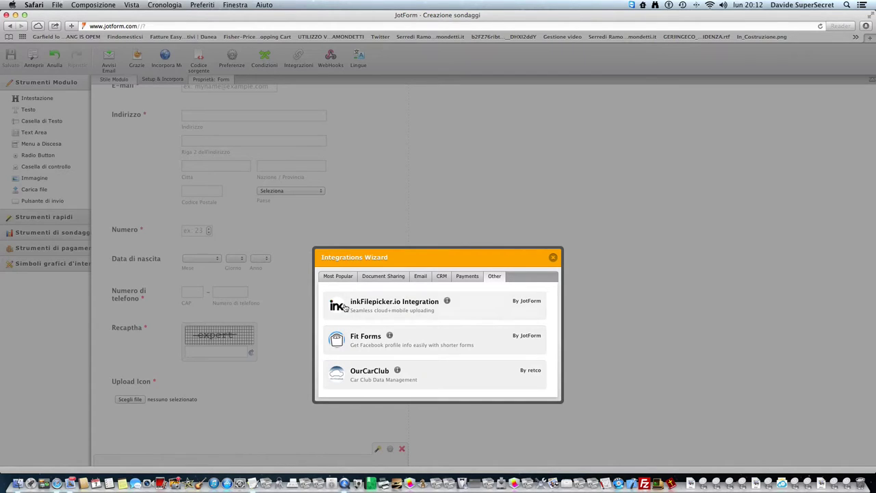
click(340, 277)
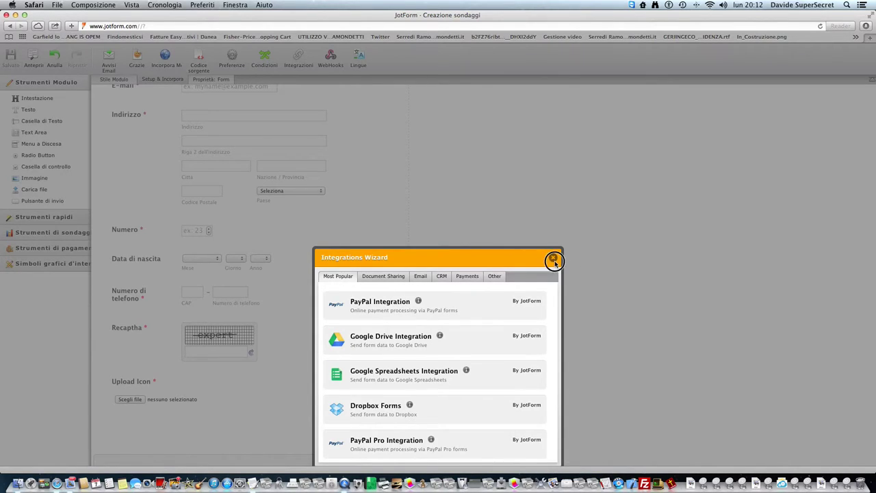
click(553, 258)
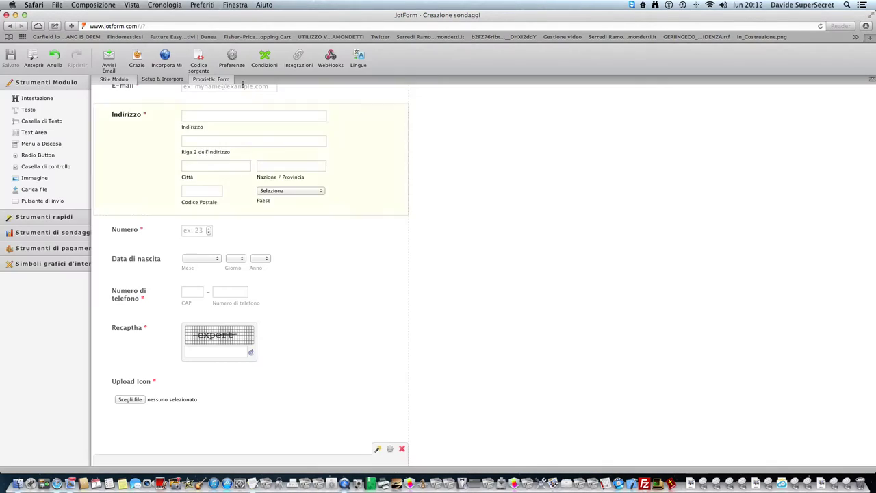
- Check the embed and webhook options, then add the PayPal Integration to the form
click(166, 58)
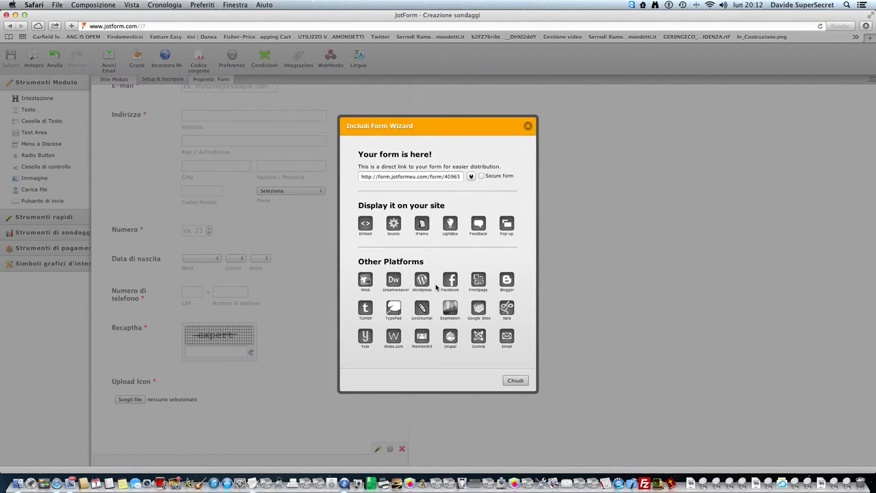
click(528, 124)
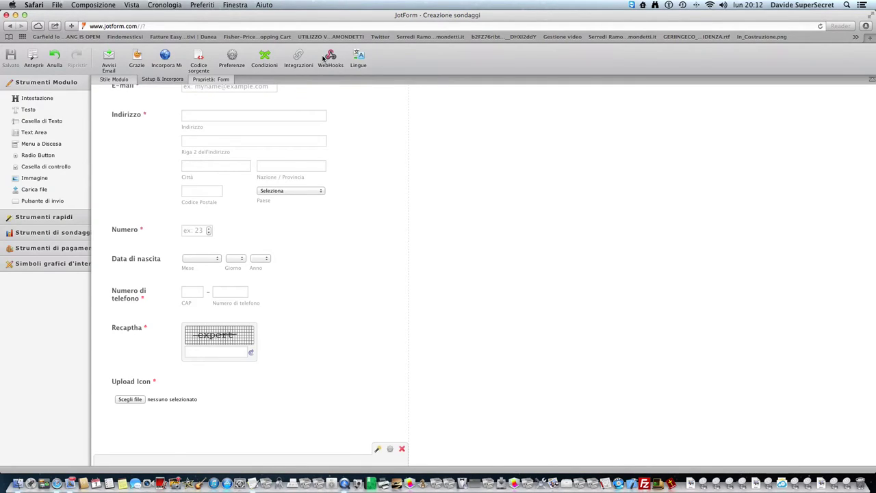
click(331, 58)
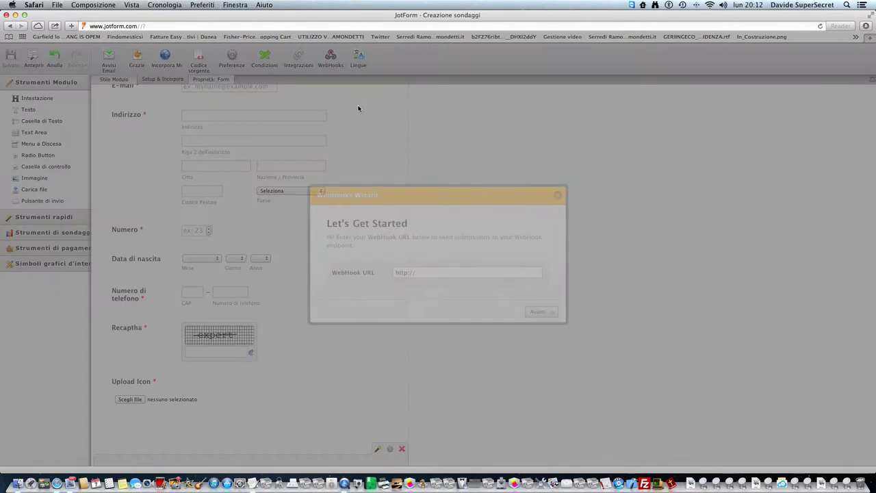
click(557, 196)
click(299, 60)
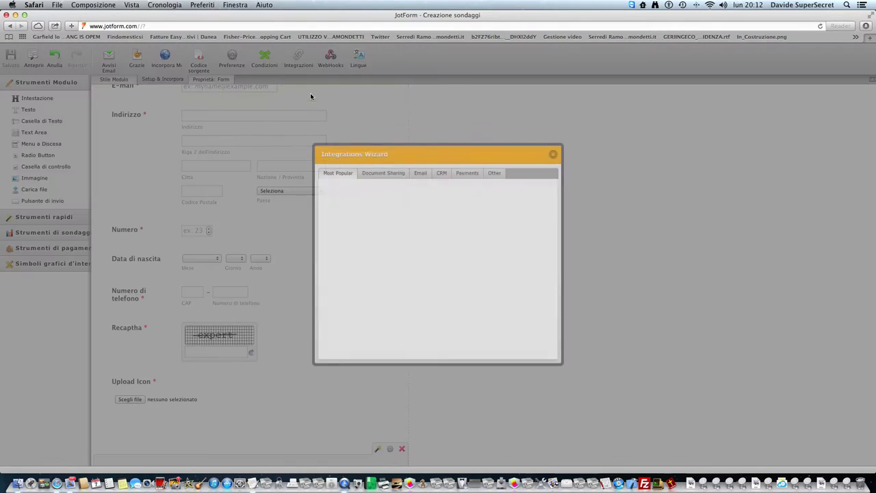
click(382, 204)
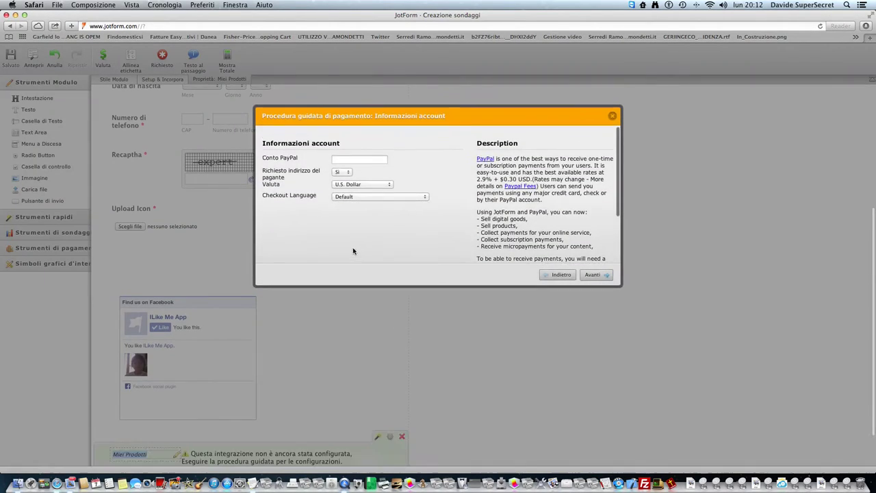
- After a few discarded drafts, fill the PayPal account field with 'questa è la mia mail, non copiarla'
click(359, 158)
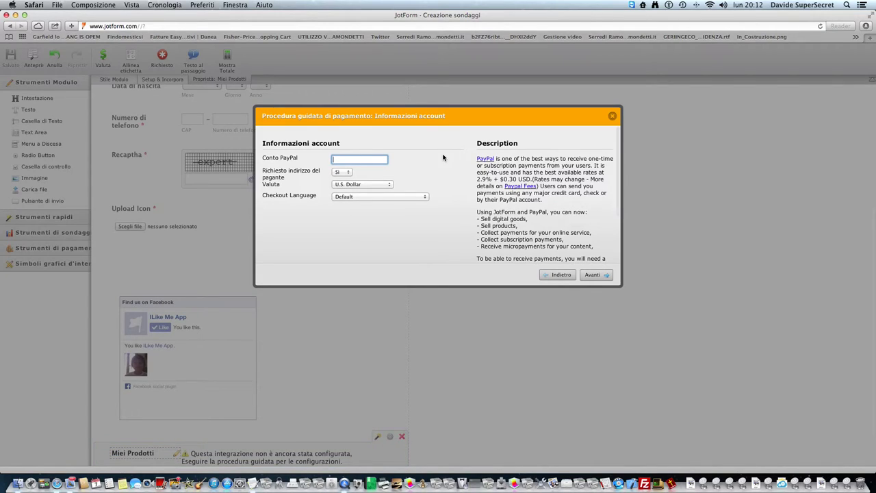
text(mycont)
key(BackSpace)
key(BackSpace)
key(BackSpace)
key(BackSpace)
key(BackSpace)
key(BackSpace)
text(david)
key(BackSpace)
key(BackSpace)
text(la mia mail registrata su)
text( paypal)
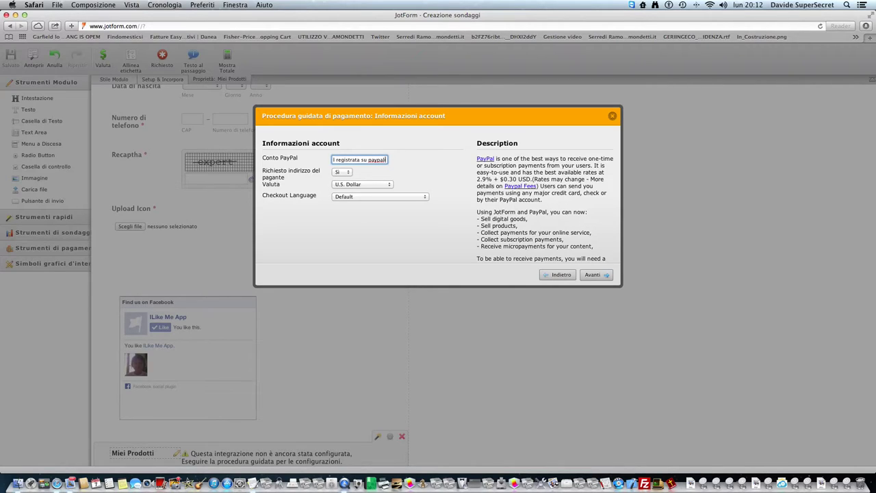
text(/nonn)
key(BackSpace)
text(sei is)
text(critto,)
text( non seguire)
text( queste ist)
text(ruzioni!!=))
drag(380, 159, 258, 159)
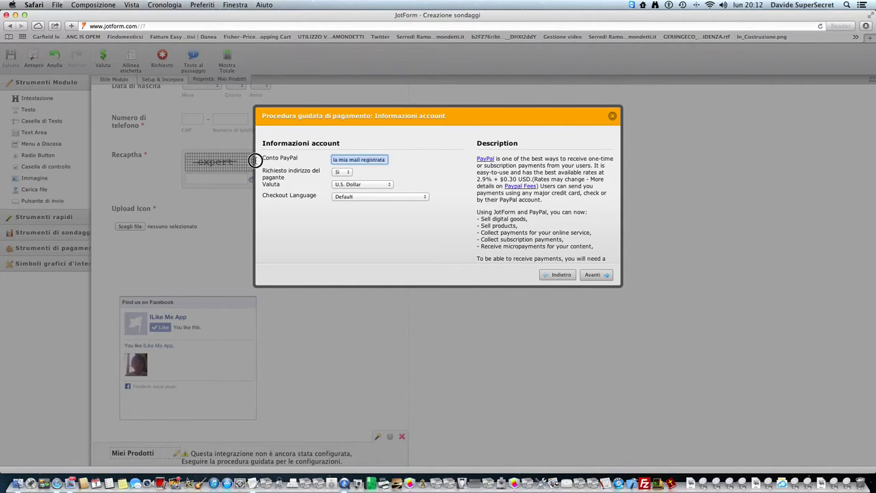
key(BackSpace)
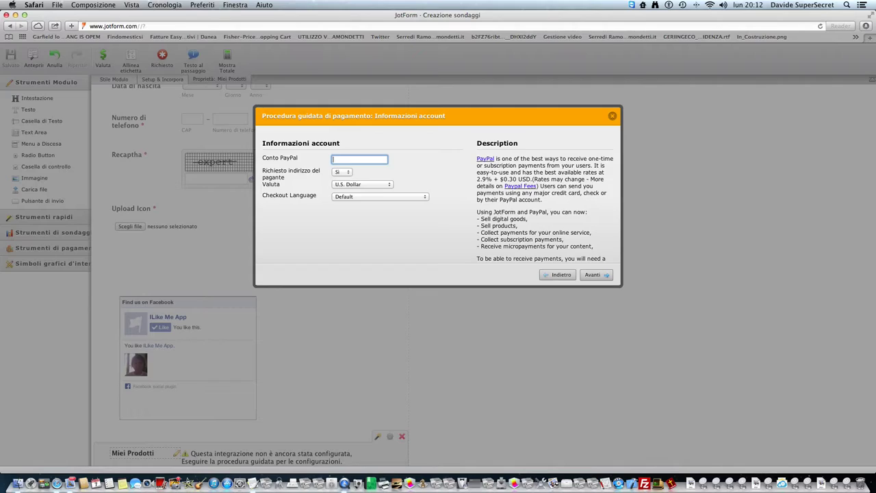
text(questa è la mia mail, non copiarla)
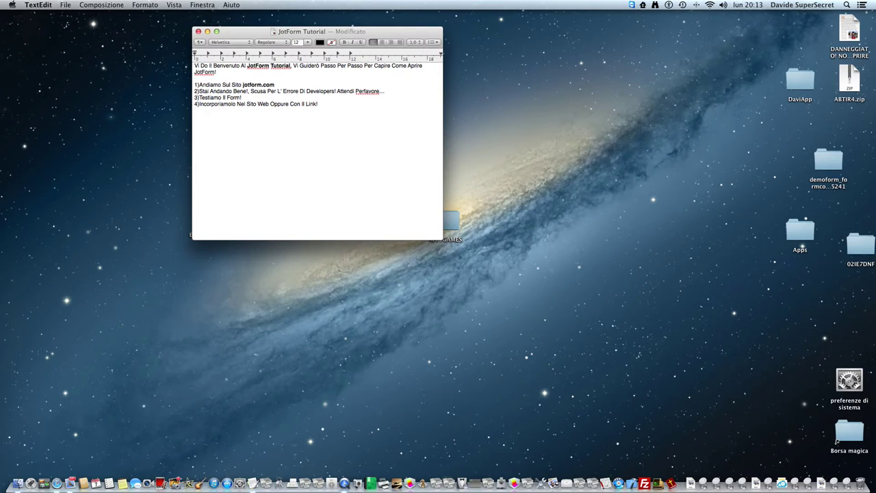
- Add item '5)Pausa! Attendi' to the note, then hide TextEdit and restore it from the Dock
text(5)Pu)
text(aus)
text(a! Attendi...)
key(super+h)
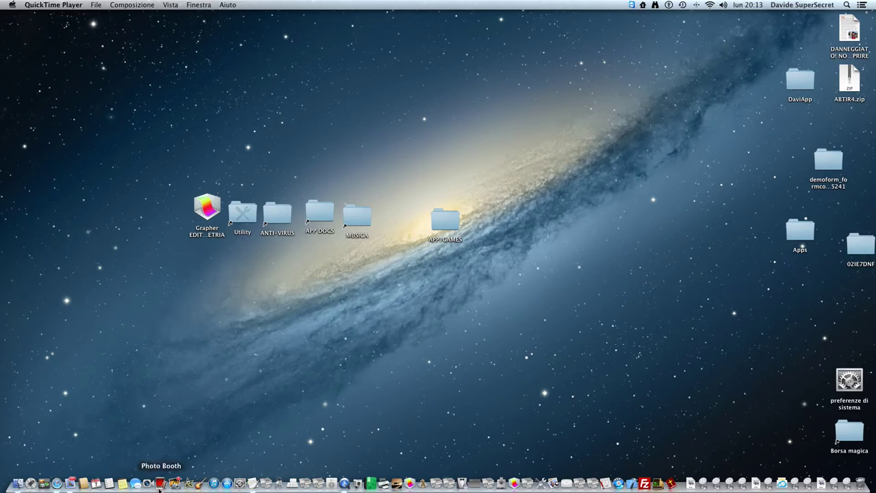
click(268, 483)
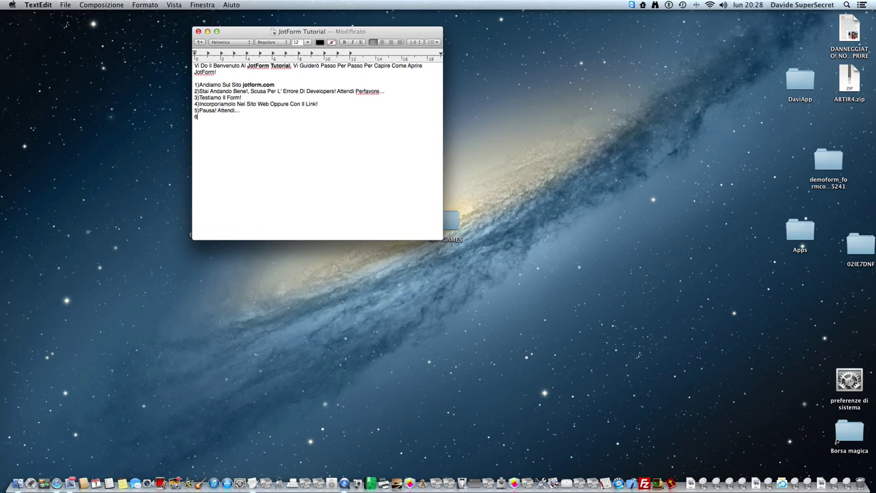
- Complete note line 6 with 'Mi Dispiace Ma Devo Mangiare, Comunque Sia Torniamo A Noi!', fixing the 'Mangiarr' typo
key(BackSpace)
text(Mi Dispiace Ma Devo Mangiarr,)
key(BackSpace)
key(BackSpace)
text(e, Comunqu)
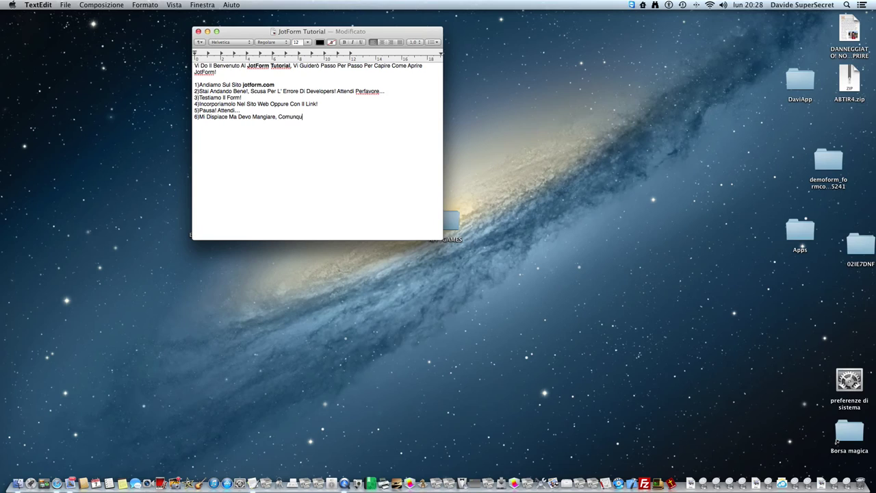
text(e Sia T)
text(orniam)
text(o A Noi)
text(!-! Ancora)
text(s)
text(Scusa)
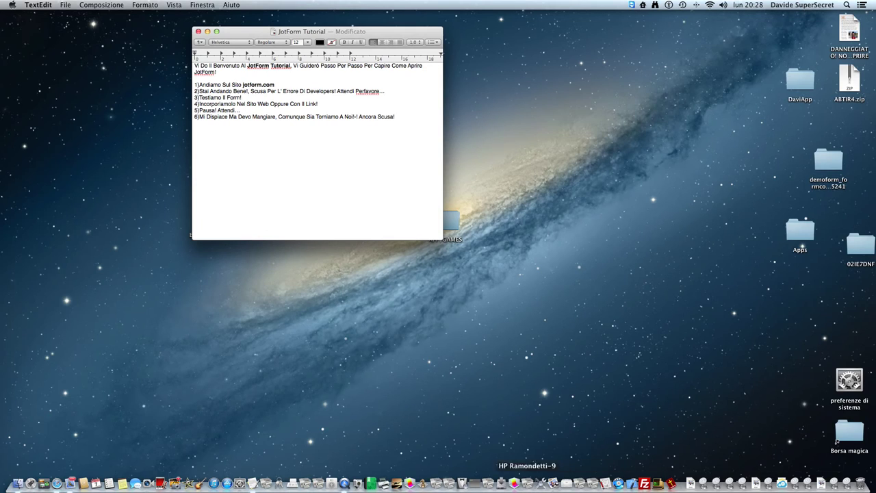
- In the JotForm PayPal wizard, replace the account e-mail with the user's PayPal e-mail and choose Euro currency
click(56, 483)
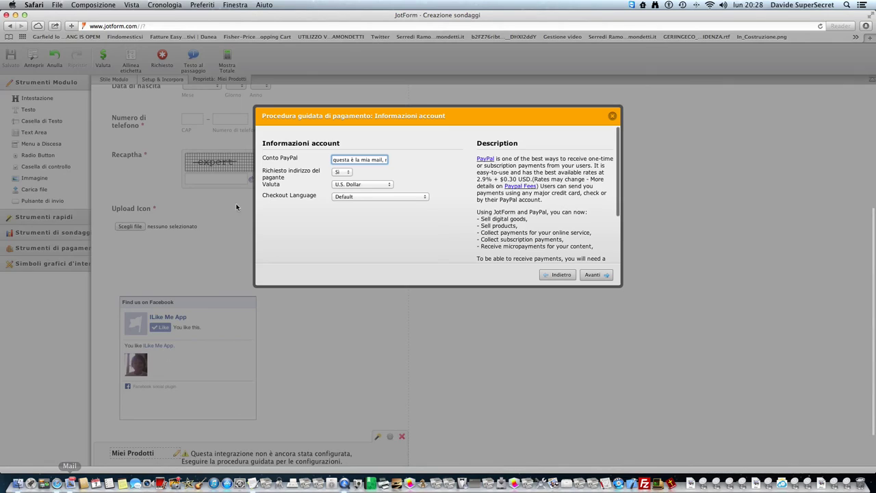
drag(333, 159, 439, 156)
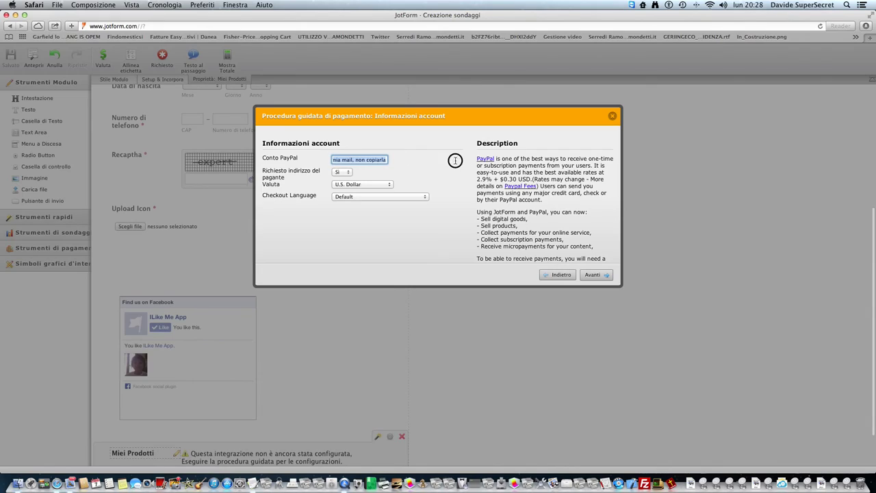
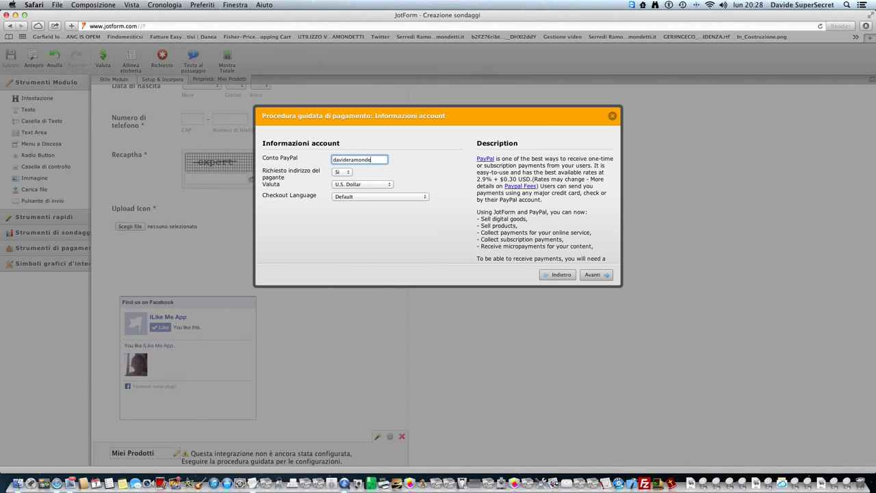
click(353, 186)
click(352, 192)
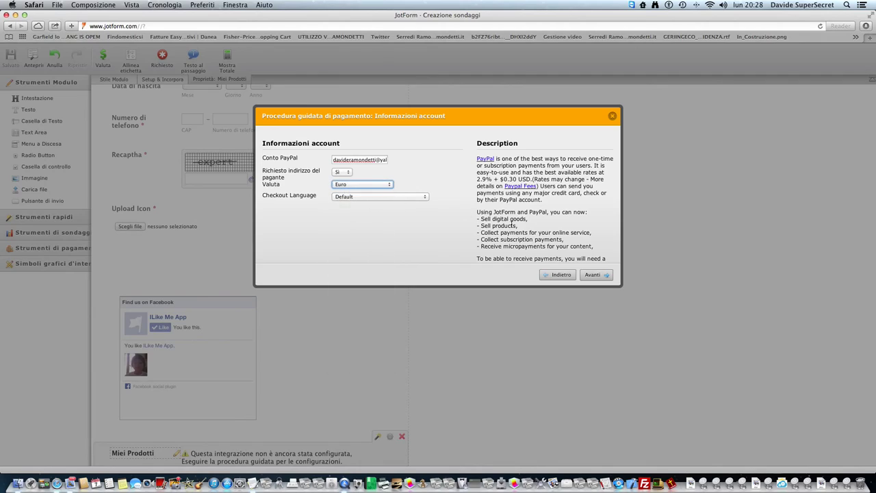
- Set the payment type to selling products, allowing customers to pick multiple products
click(593, 275)
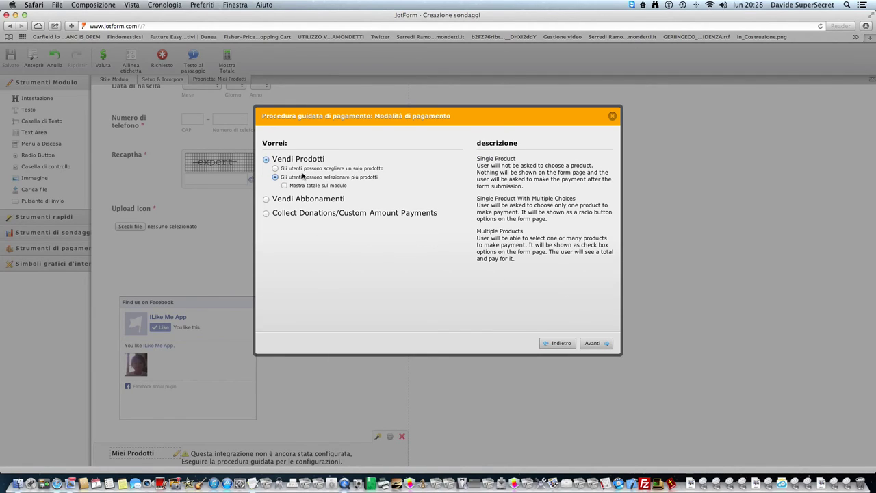
click(300, 212)
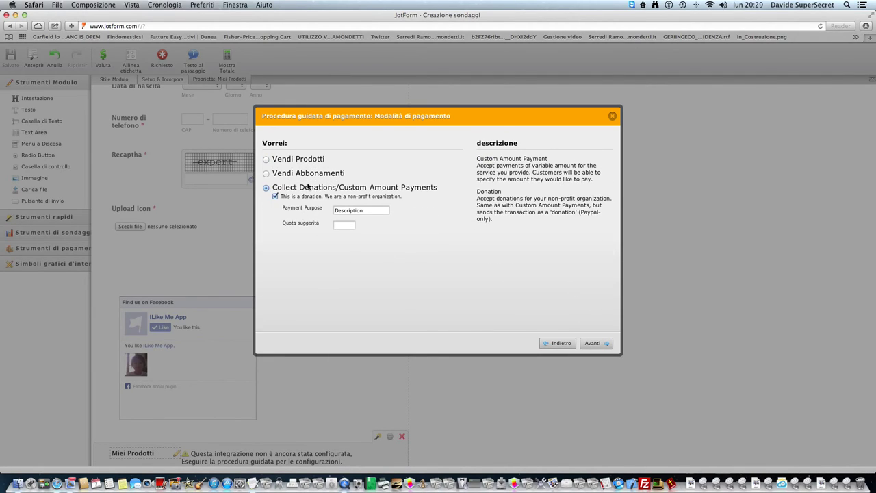
click(307, 173)
click(310, 160)
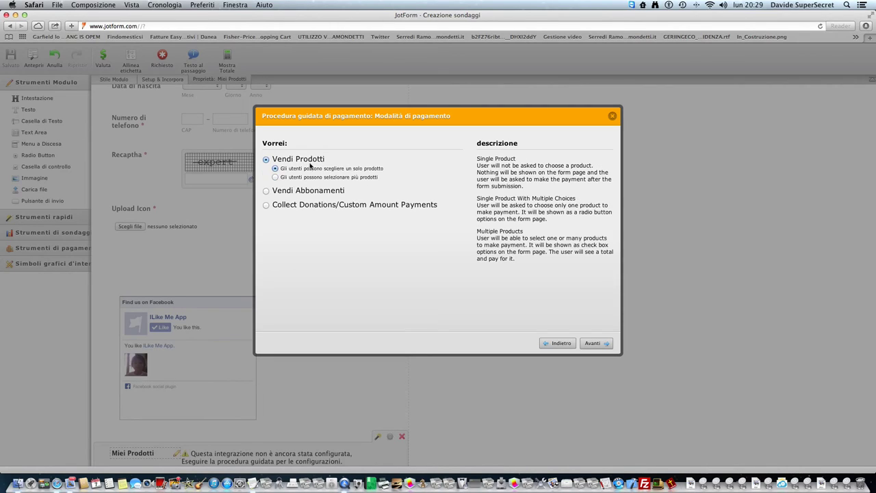
click(329, 177)
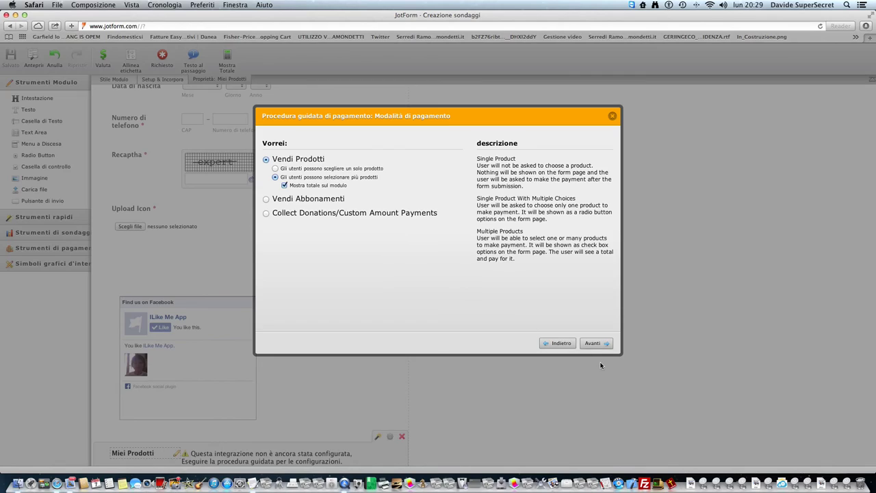
click(604, 342)
click(401, 169)
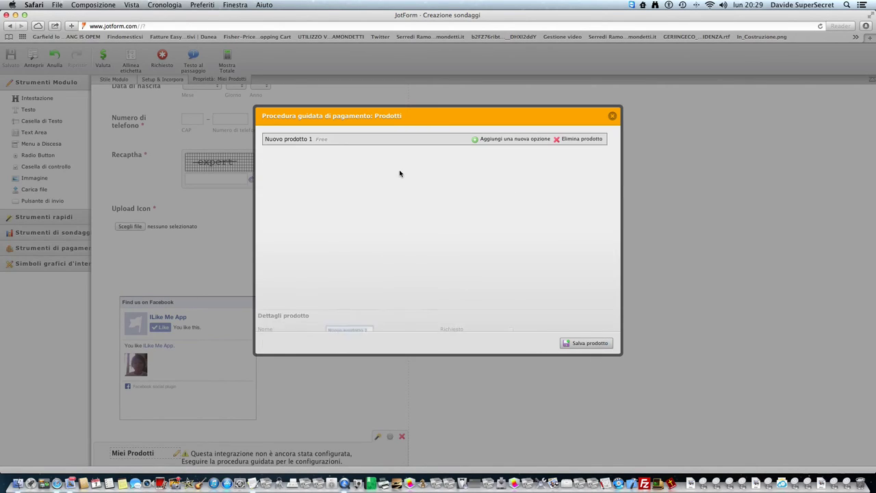
text(Pr)
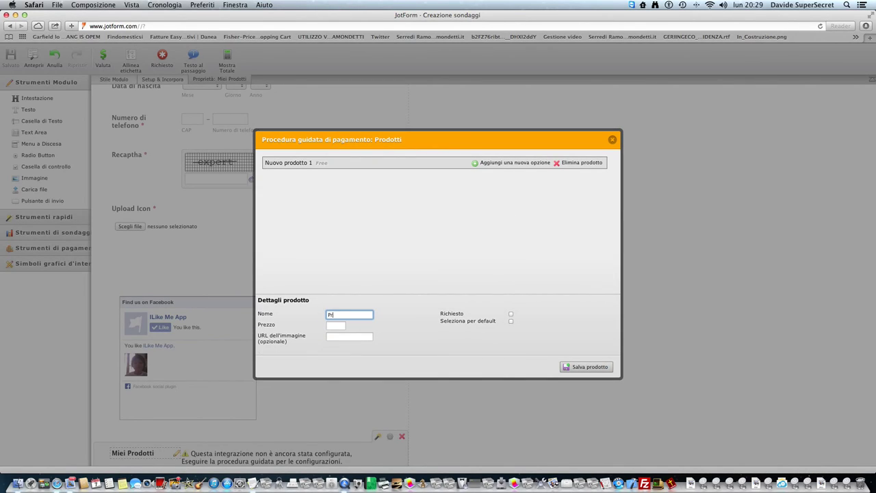
text(odu)
key(Tab)
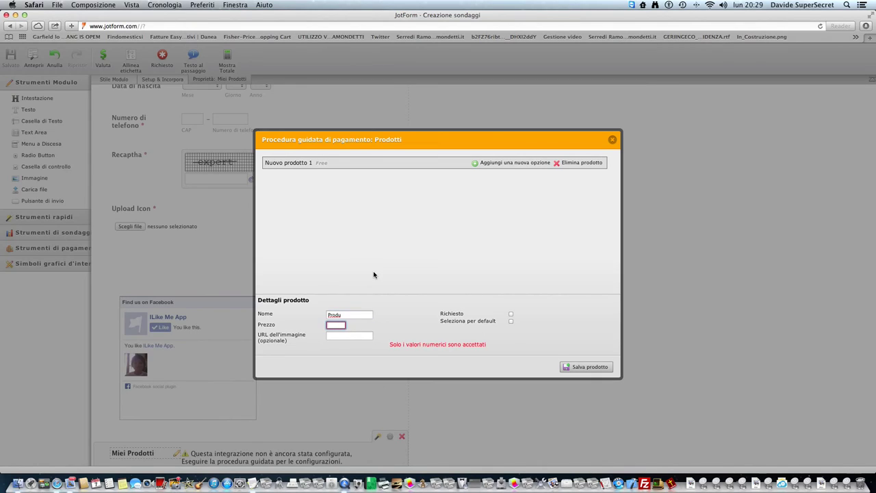
click(374, 316)
text(ct Example)
key(Tab)
text(0.00)
key(Tab)
text(https)
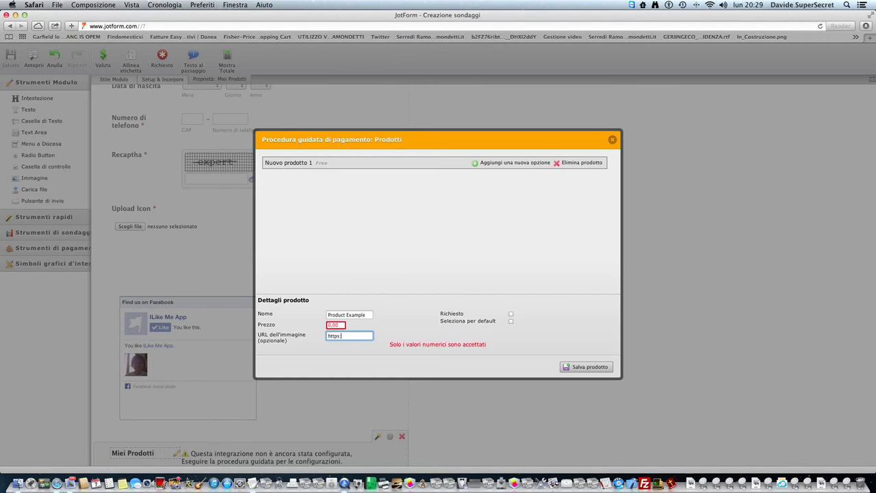
text(://immagine.yourwebsite.com/img/productimg.jpg)
click(510, 314)
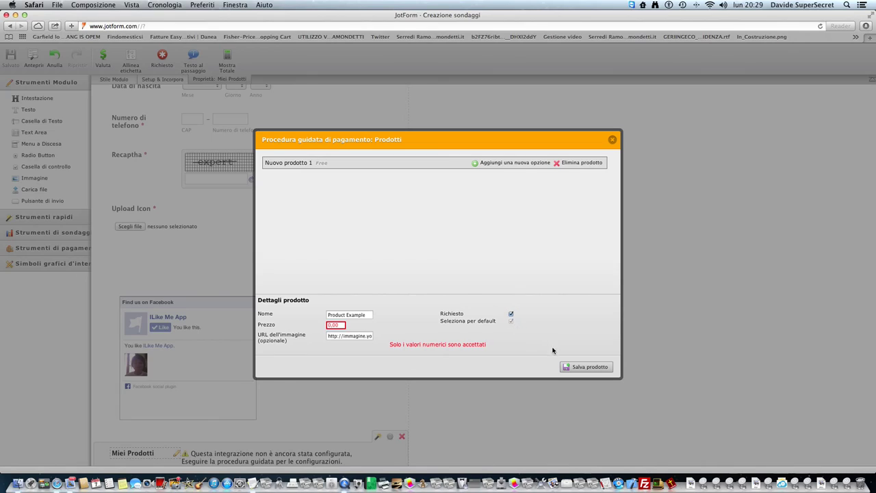
click(511, 314)
click(593, 368)
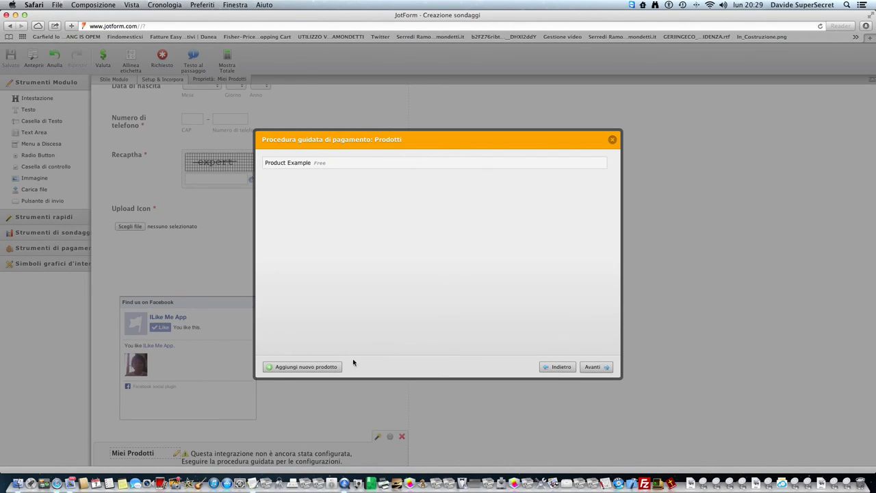
click(313, 365)
text(P)
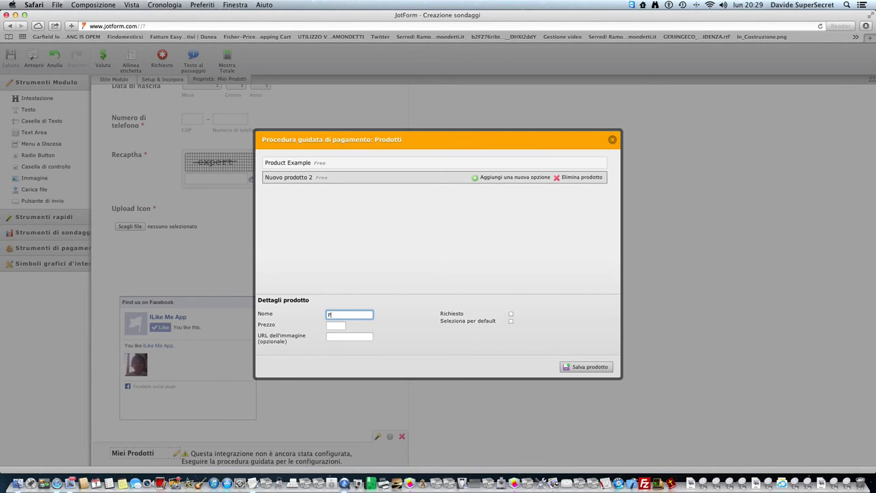
text(rodExample 2)
key(Tab)
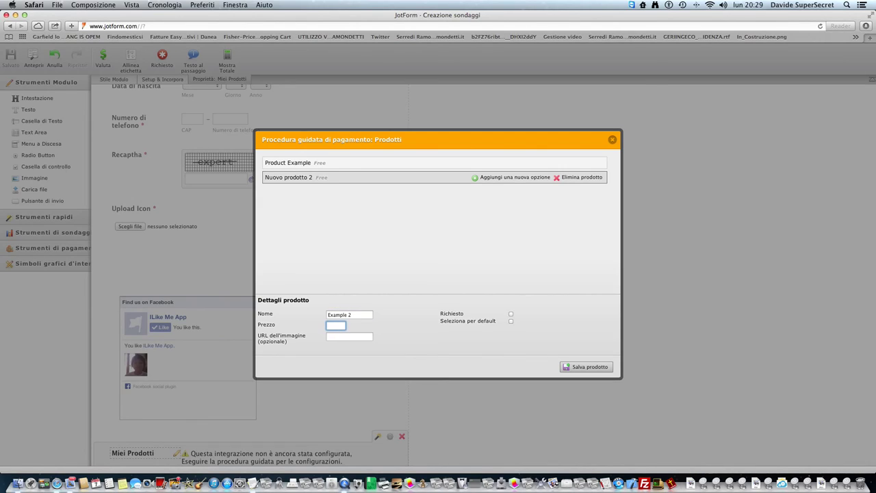
text(67,88)
key(Tab)
text(http://yourwebsite.)
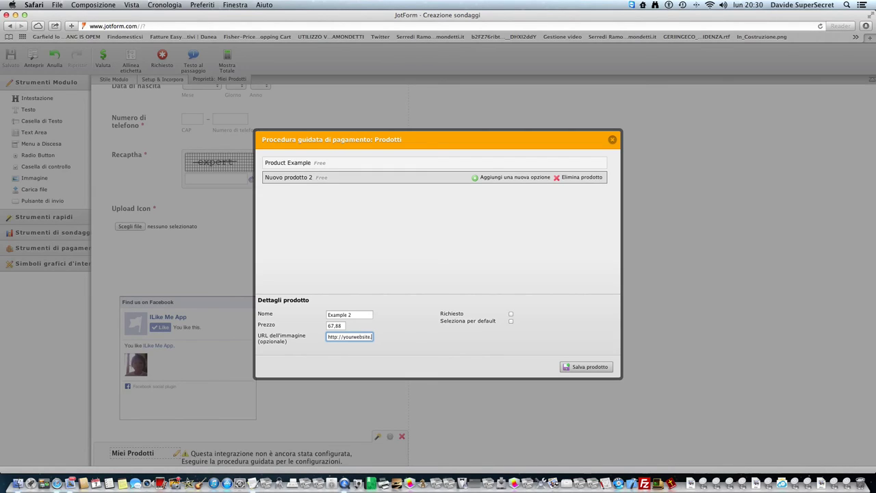
text(com/img/product.jpg)
- Make Example 2 a required product and save it
click(510, 314)
click(580, 367)
click(592, 367)
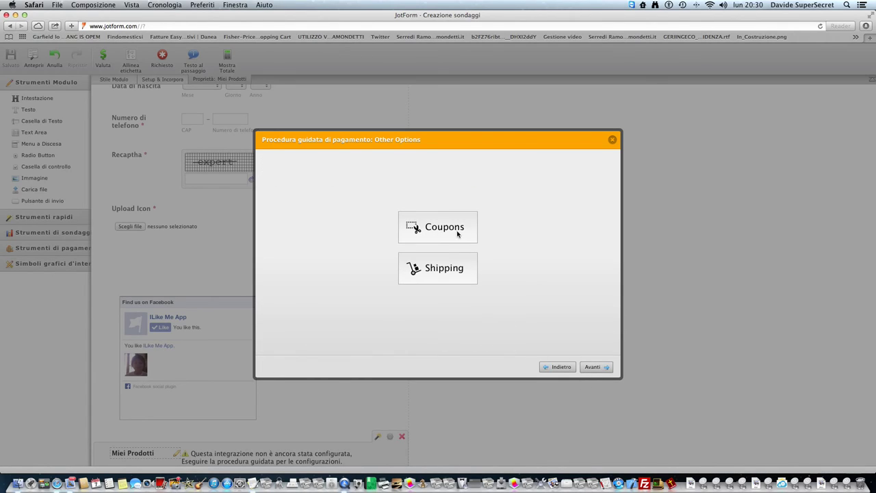
- Set per-product shipping: Product Example 86 first, 7 additional; Example 2 02 first, 10 additional
click(448, 269)
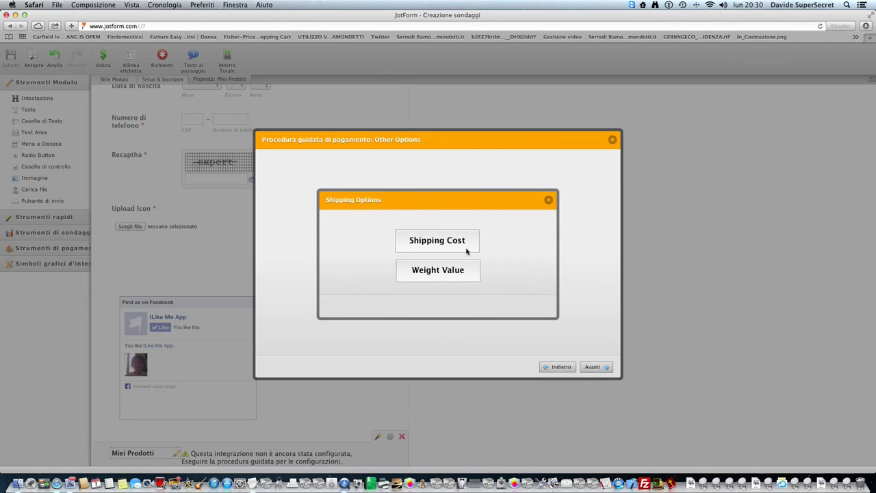
click(467, 250)
click(440, 263)
text(86)
key(Tab)
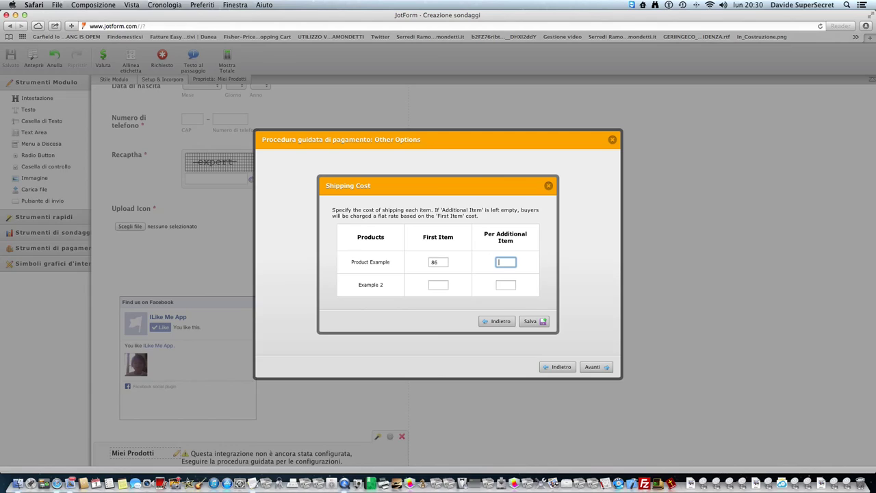
text(7)
key(Tab)
text(02)
key(Tab)
text(10)
click(537, 321)
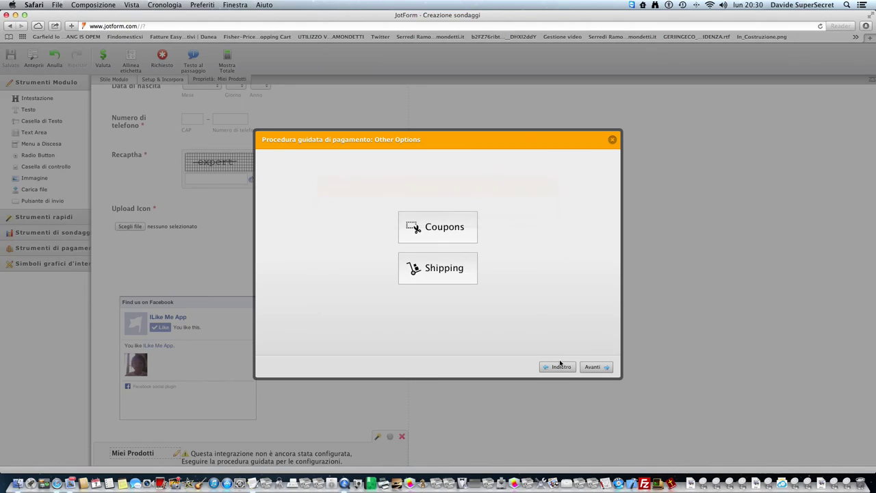
click(445, 241)
click(447, 241)
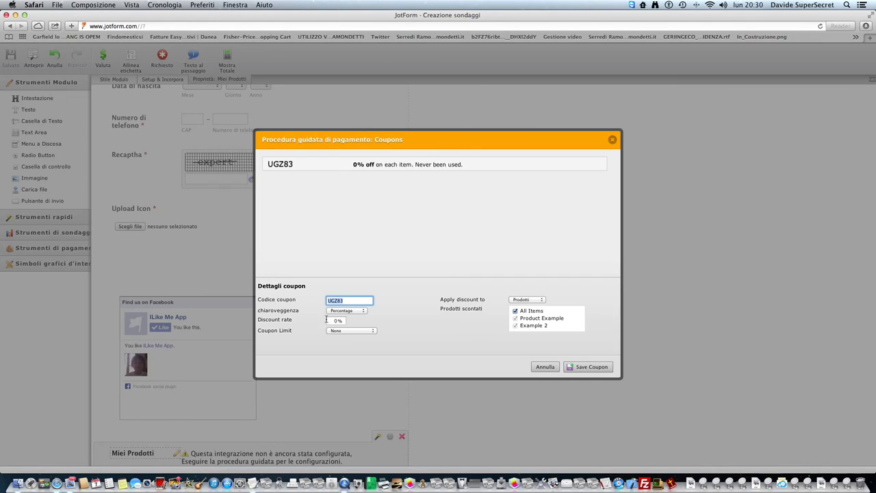
- Make the coupon a fixed-amount 87 EUR discount limited to 5 uses
click(345, 310)
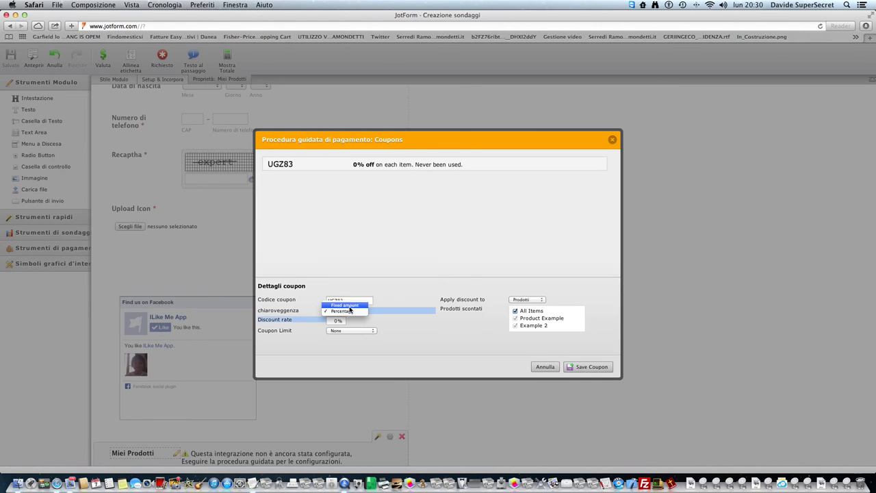
click(344, 305)
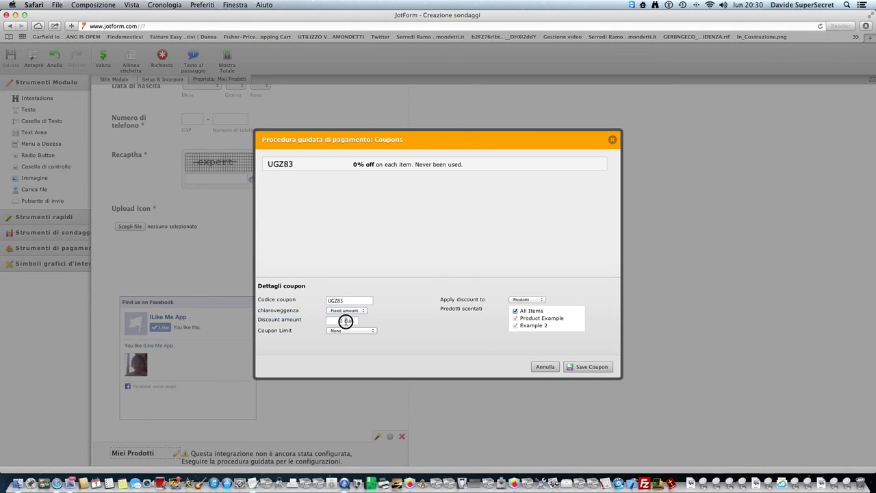
click(344, 321)
key(BackSpace)
click(355, 330)
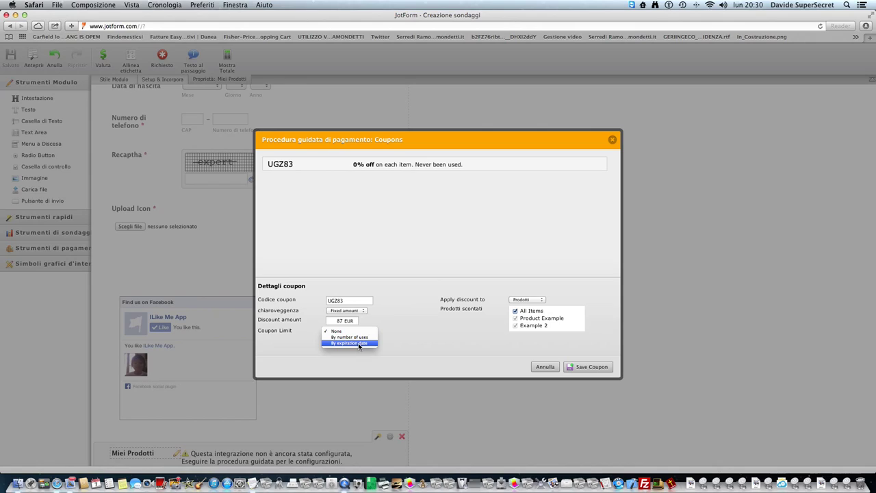
click(355, 337)
click(356, 340)
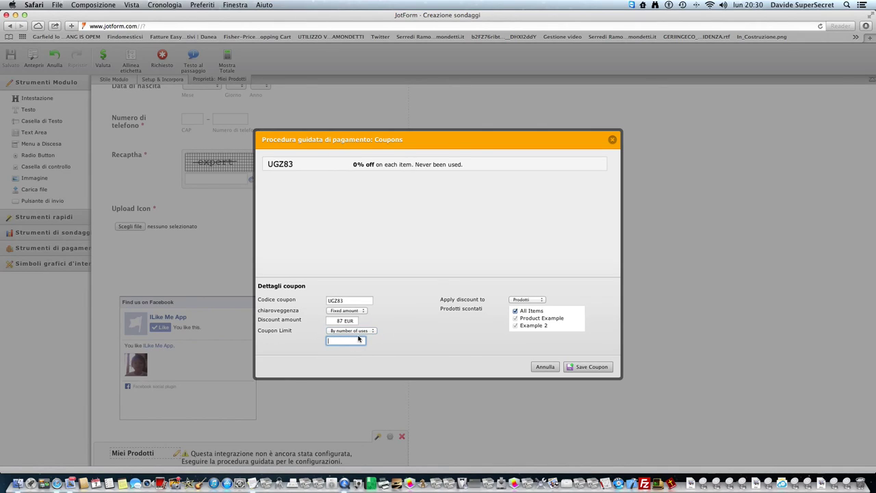
text(5)
click(414, 345)
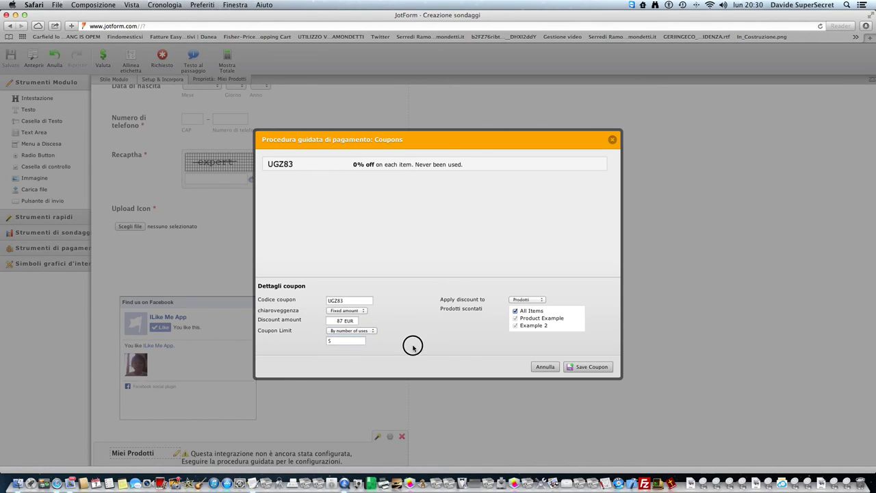
- Apply coupon UGZ83 to the order total with a 10 EUR minimum, and save it
click(534, 312)
click(535, 311)
click(538, 301)
click(551, 301)
click(539, 301)
click(538, 307)
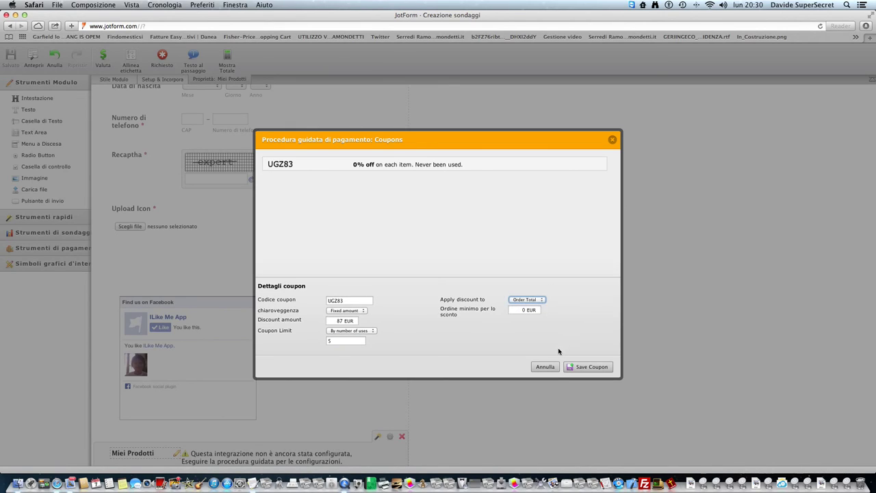
click(532, 311)
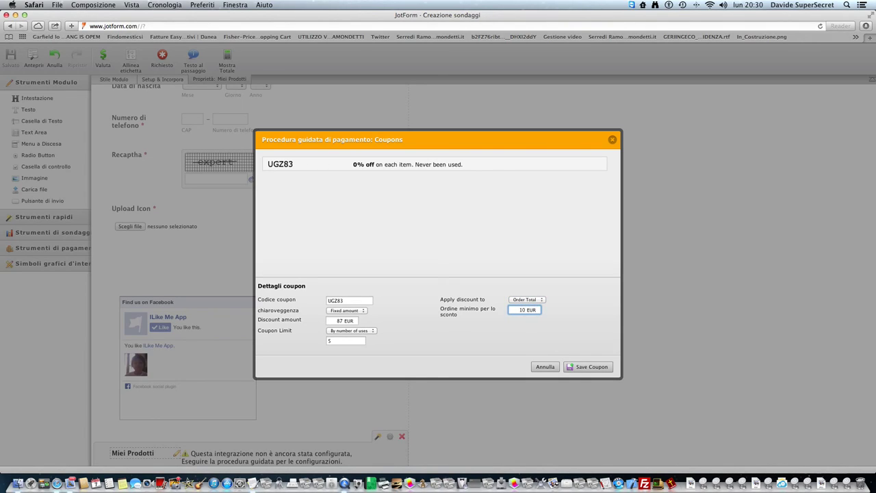
click(567, 366)
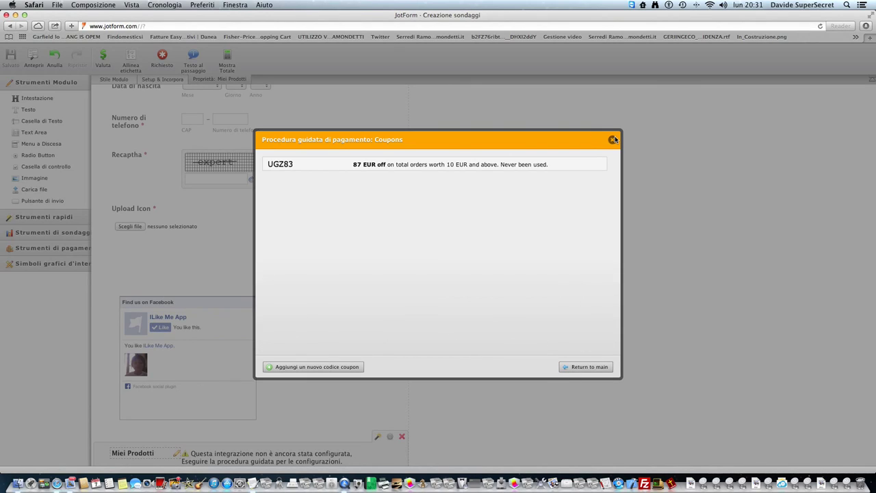
click(580, 368)
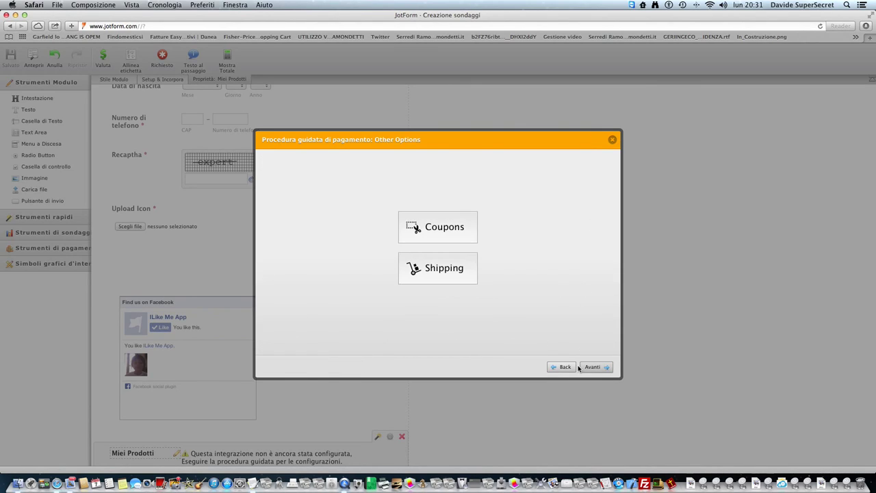
click(588, 367)
- Finish the payment wizard, save the form, and test the live form reaching €155.88, then reset it
click(586, 366)
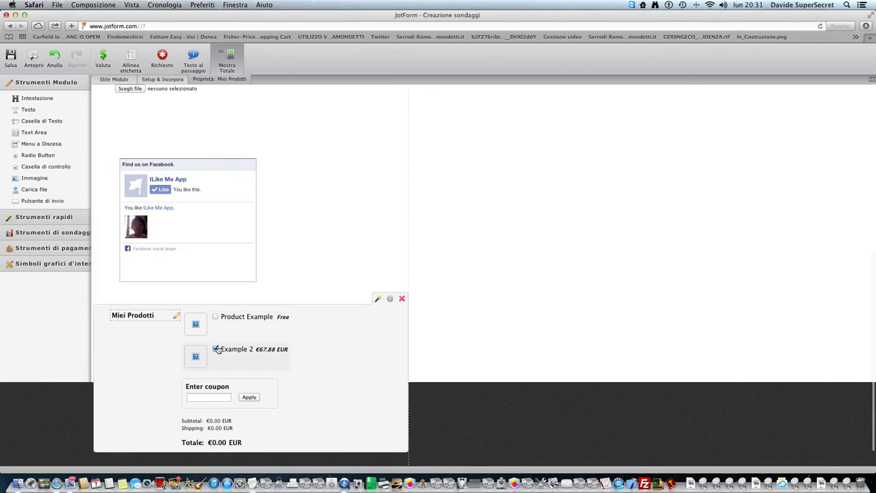
click(11, 56)
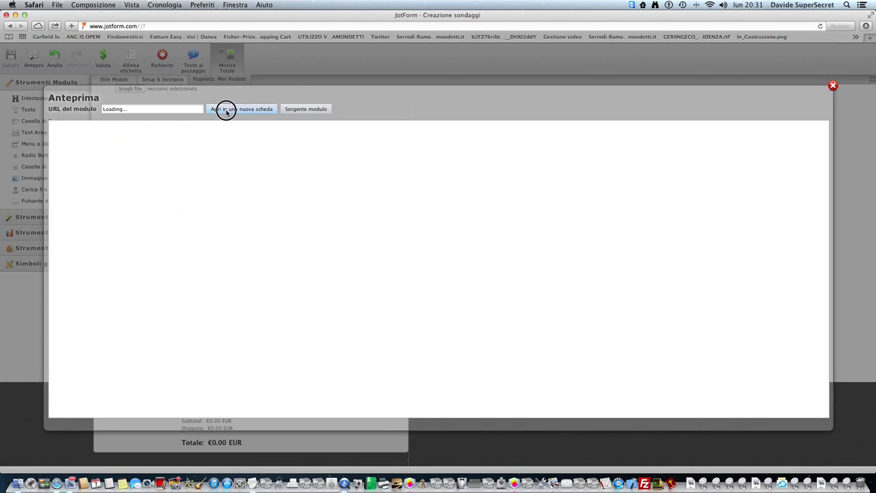
click(226, 109)
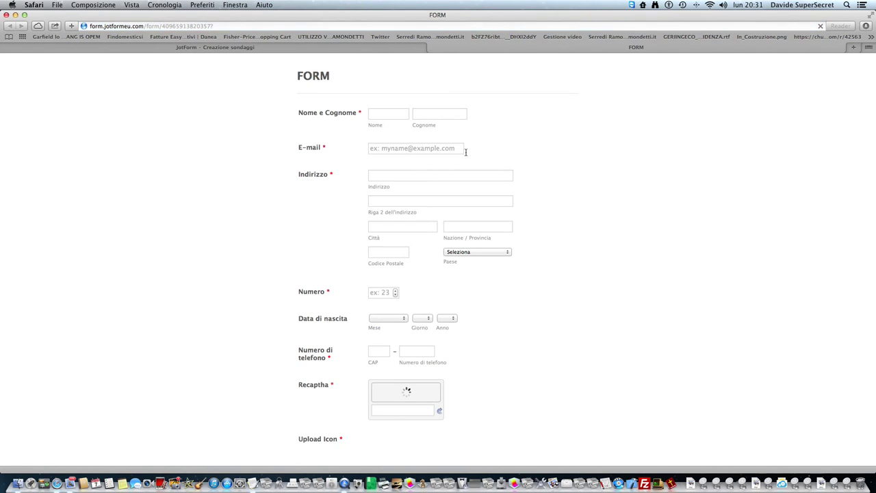
scroll(465, 260, down, 5)
scroll(457, 275, down, 2)
click(408, 289)
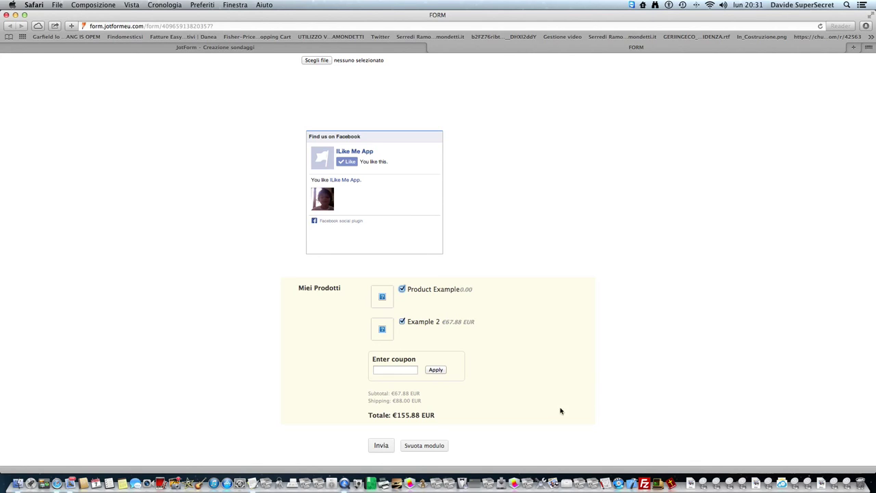
click(419, 446)
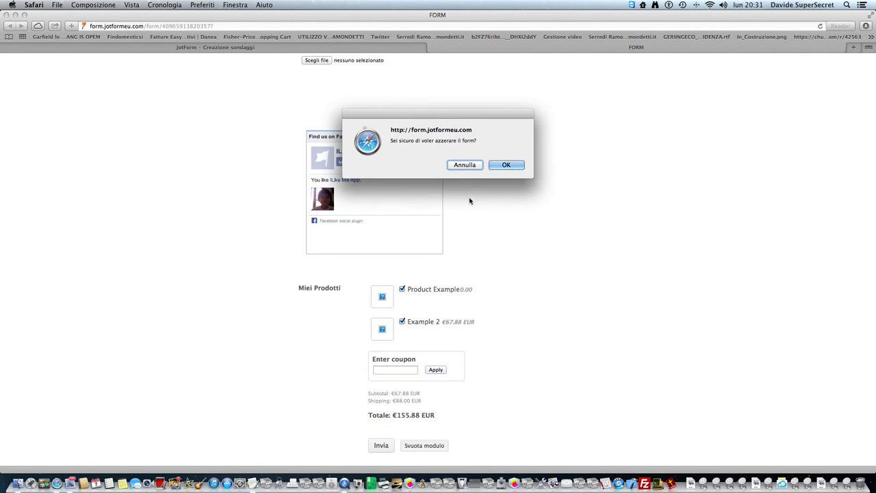
click(506, 164)
- Close the live form tab and quit Safari
click(432, 46)
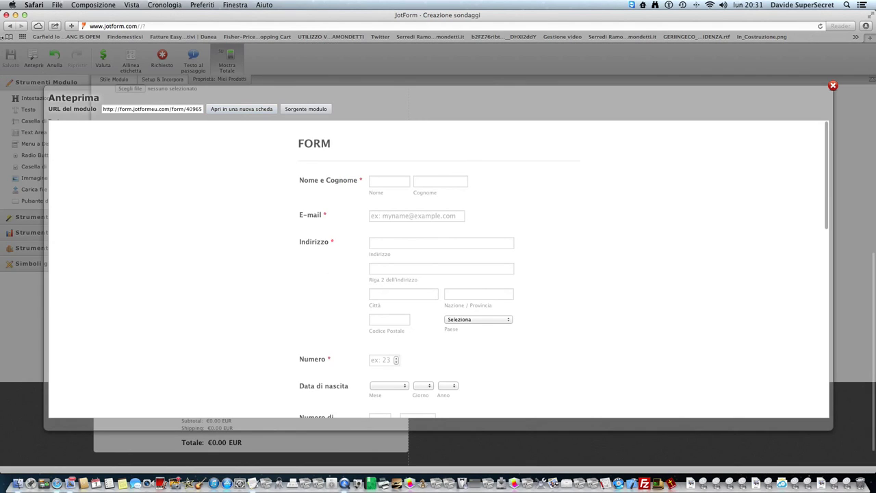
click(38, 5)
click(59, 119)
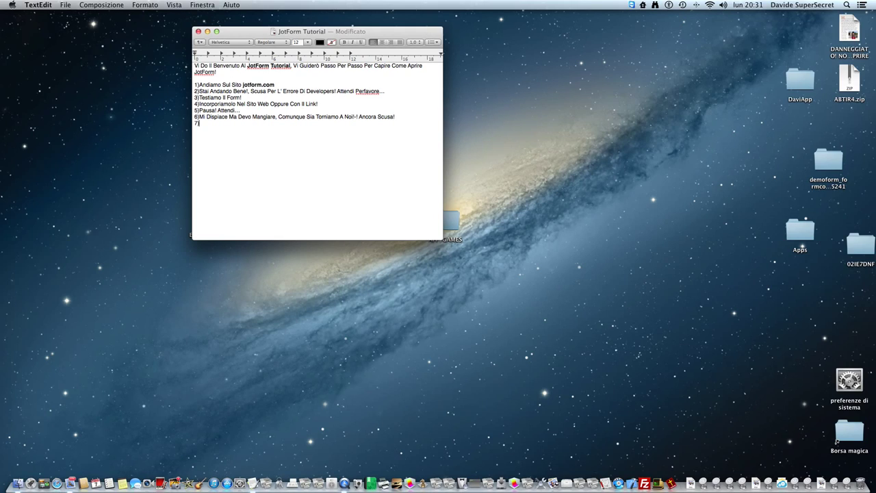
- Write note line 7 'Abbiamo Creato Il Nostro Form' and start a bold new line
text(Abbiamo Creato Il Nostro Form Su JotForm!)
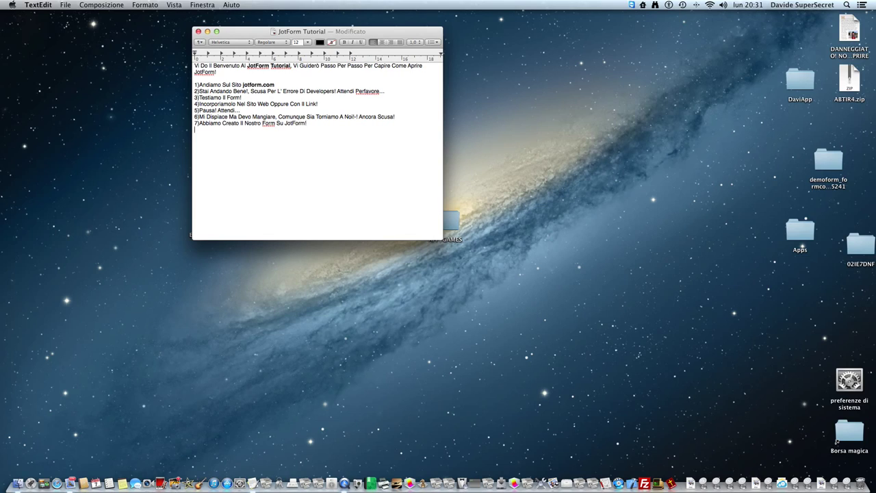
key(Return)
key(super+b)
- Type the 'JotForm, Form Builder' / 'W: jotform.co' signature and close the note window
text(JotForm, Form Builder )
text(W)
text(: jotform.com)
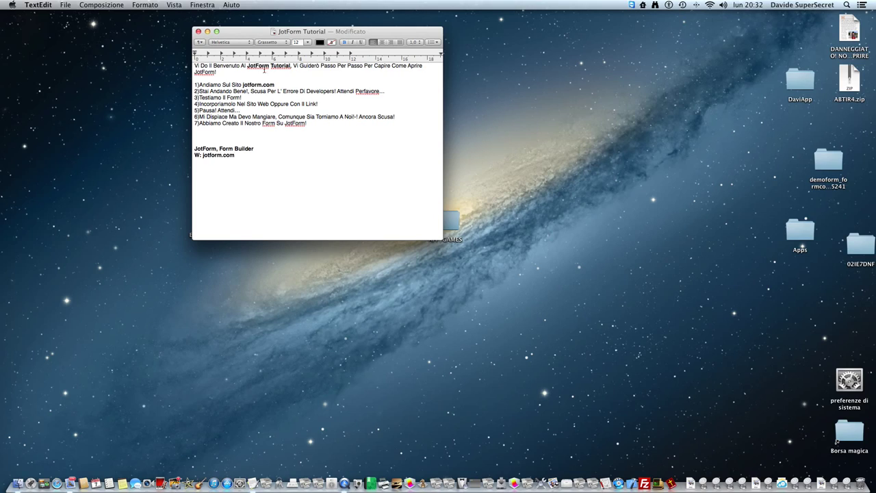
click(199, 32)
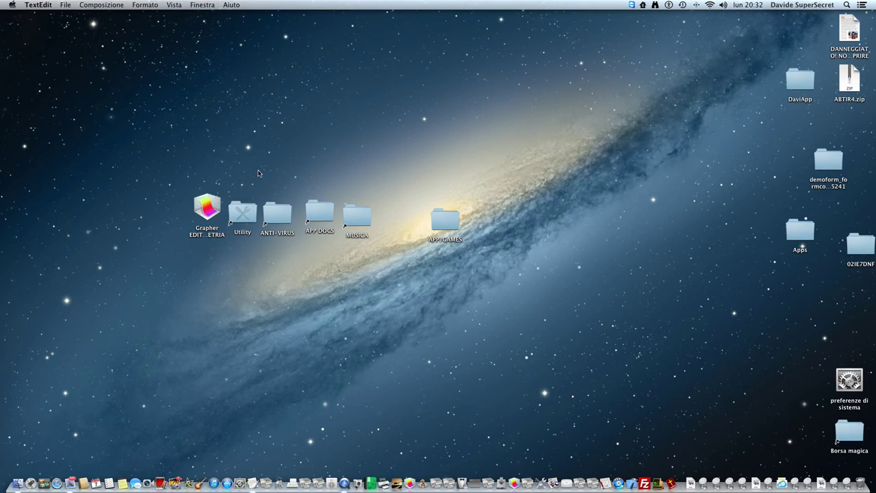